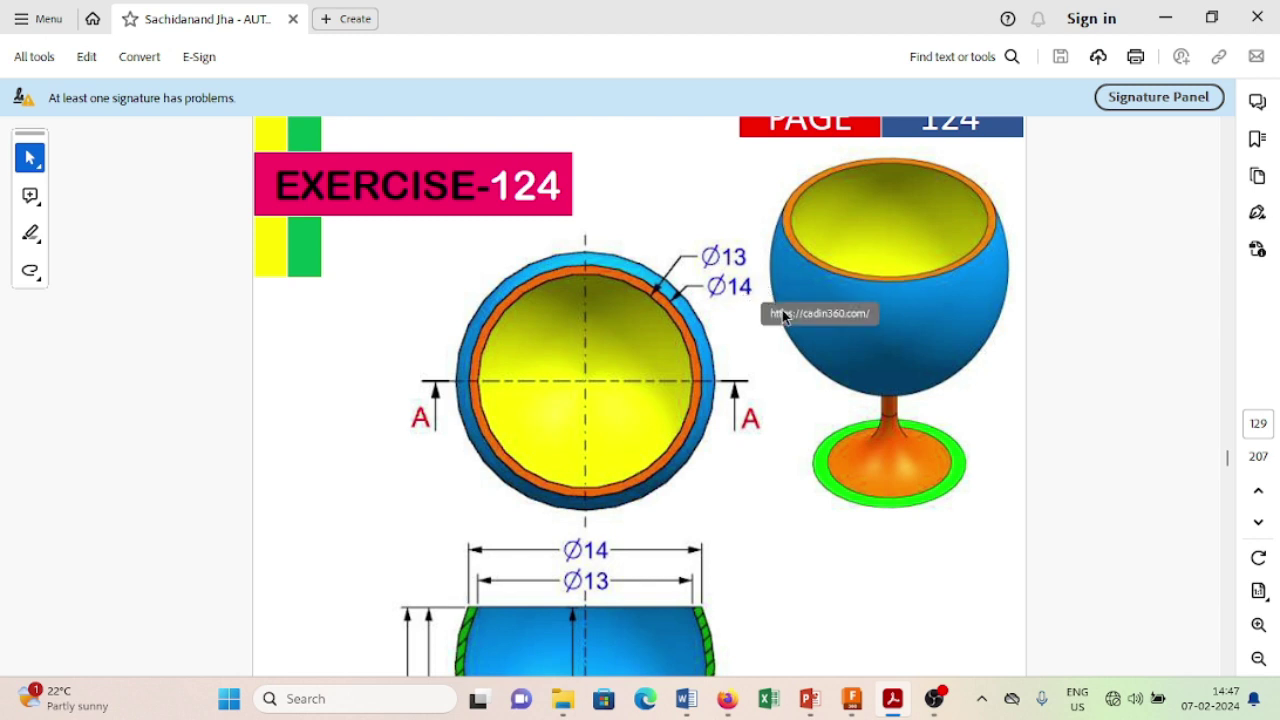
Scroll the PDF to the goblet section drawing dimensioned Ø14, Ø13, 19.5, R8.9 and R9.4
scroll(935, 340, down, 2)
scroll(934, 337, down, 2)
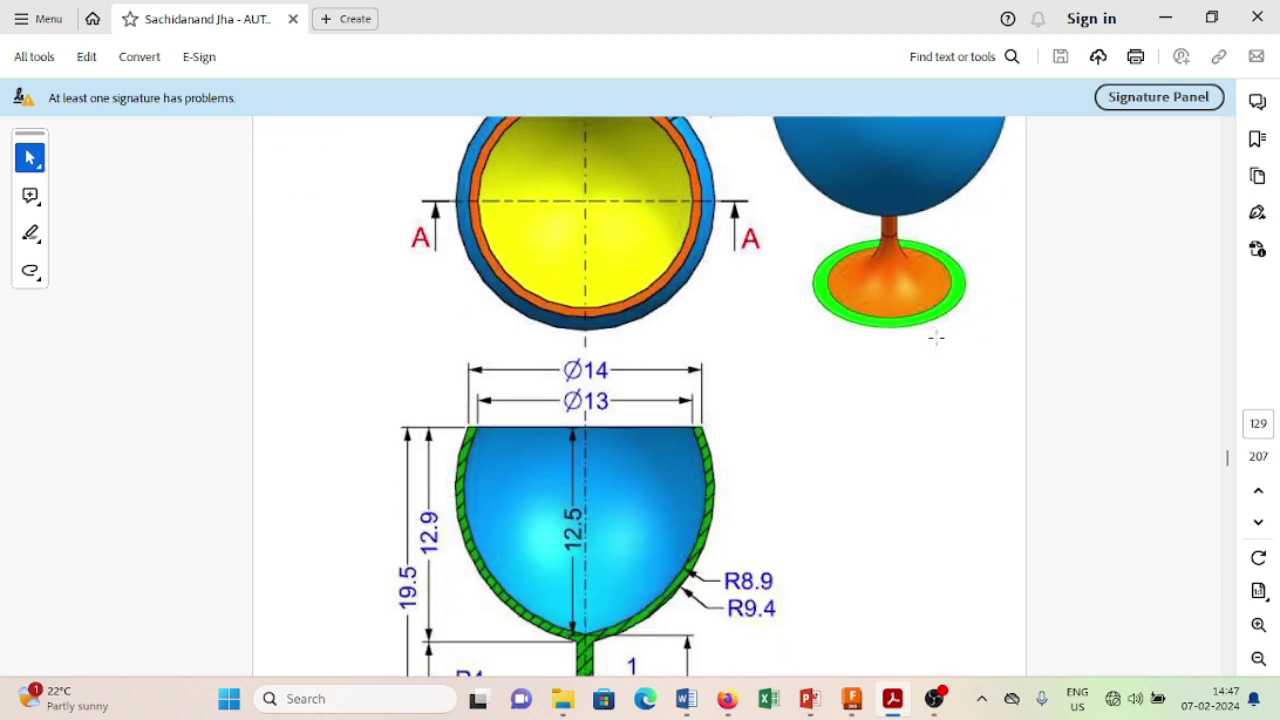
scroll(934, 337, down, 1)
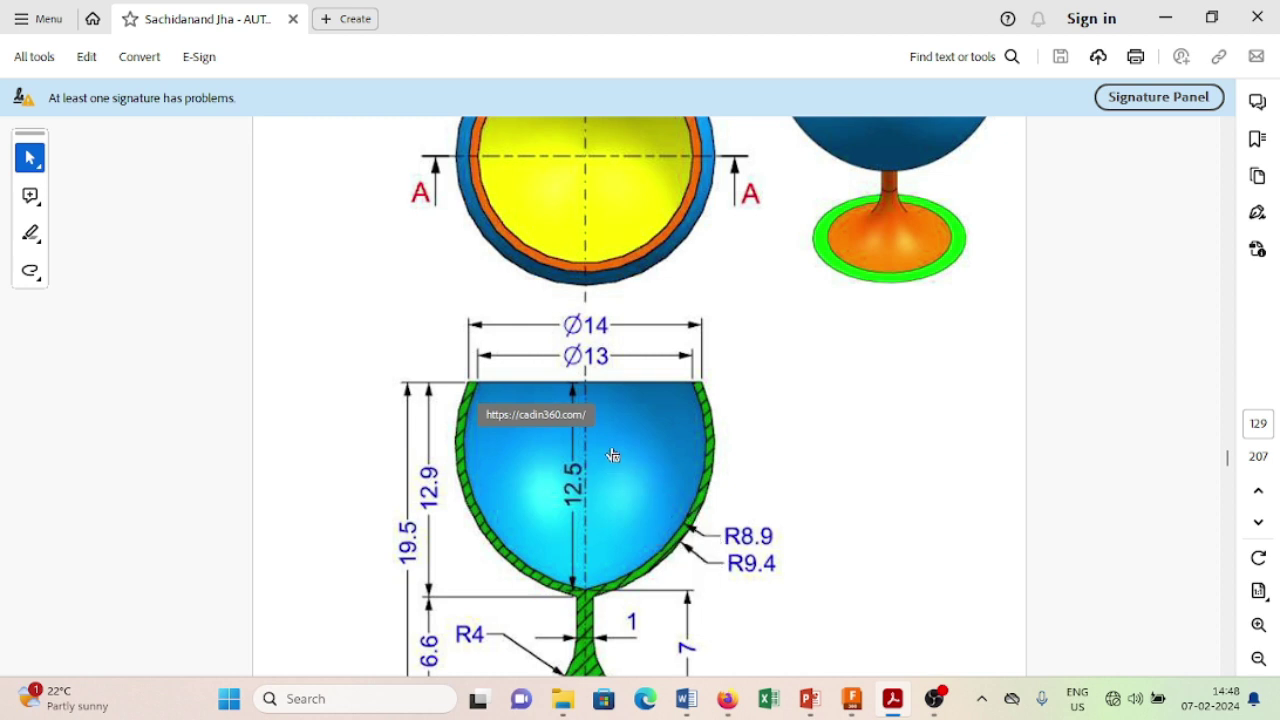
Start a new sketch on the front plane in Fusion 360
click(852, 700)
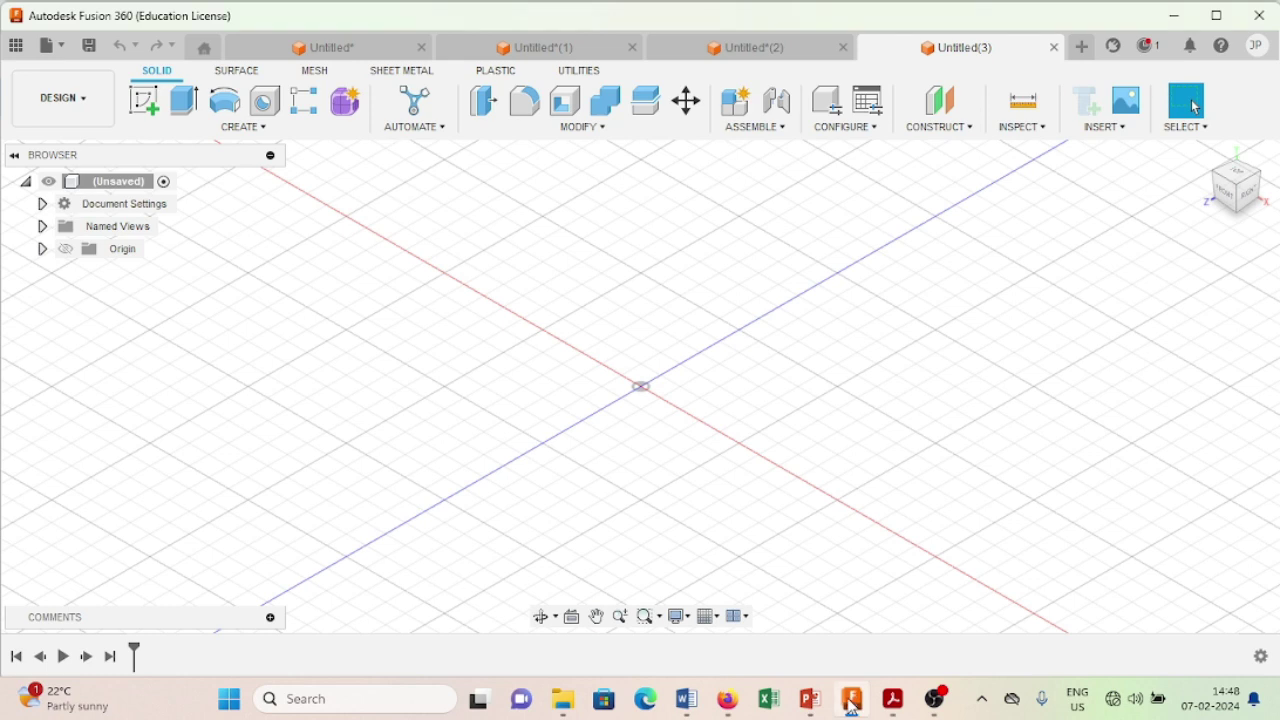
click(144, 101)
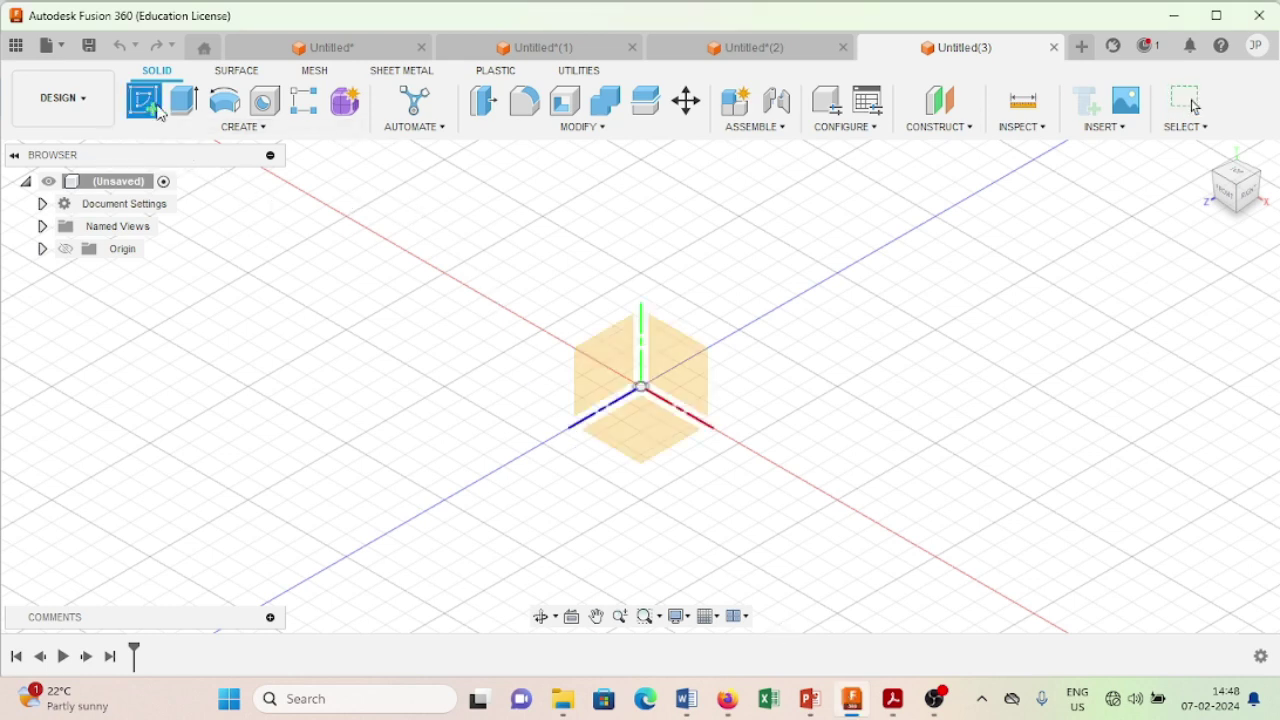
click(688, 364)
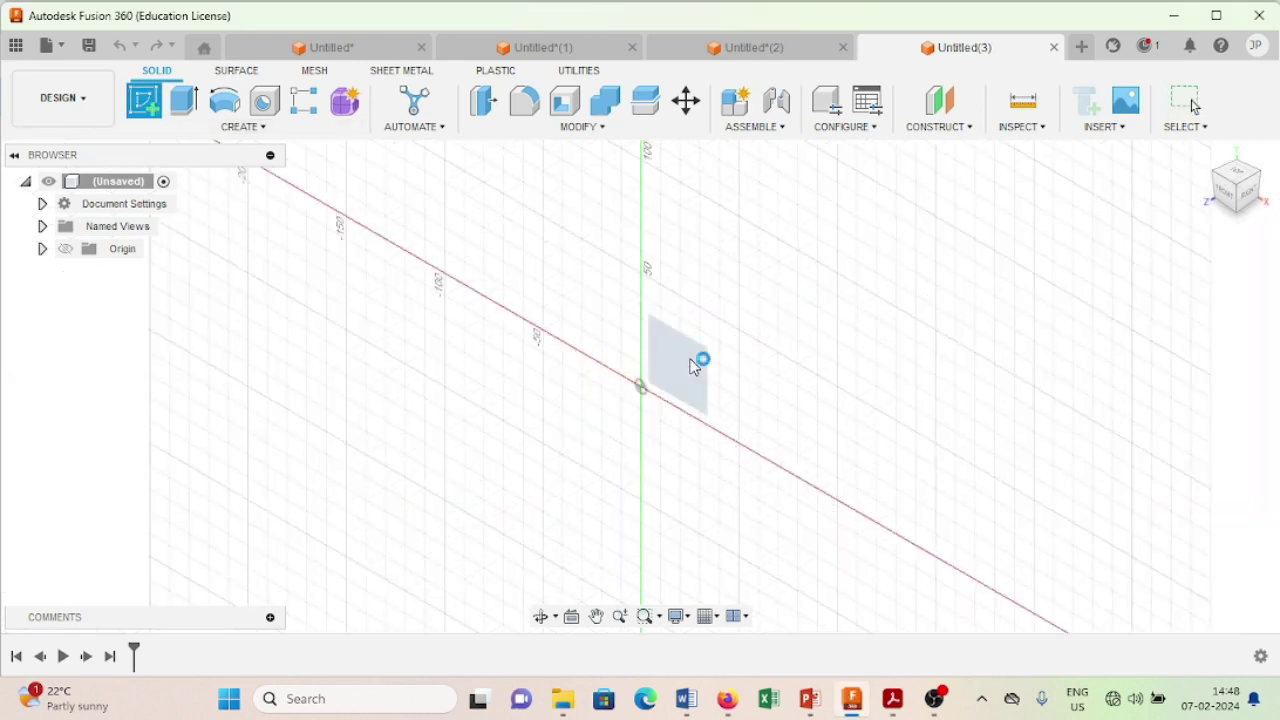
middle_drag(531, 257, 434, 283)
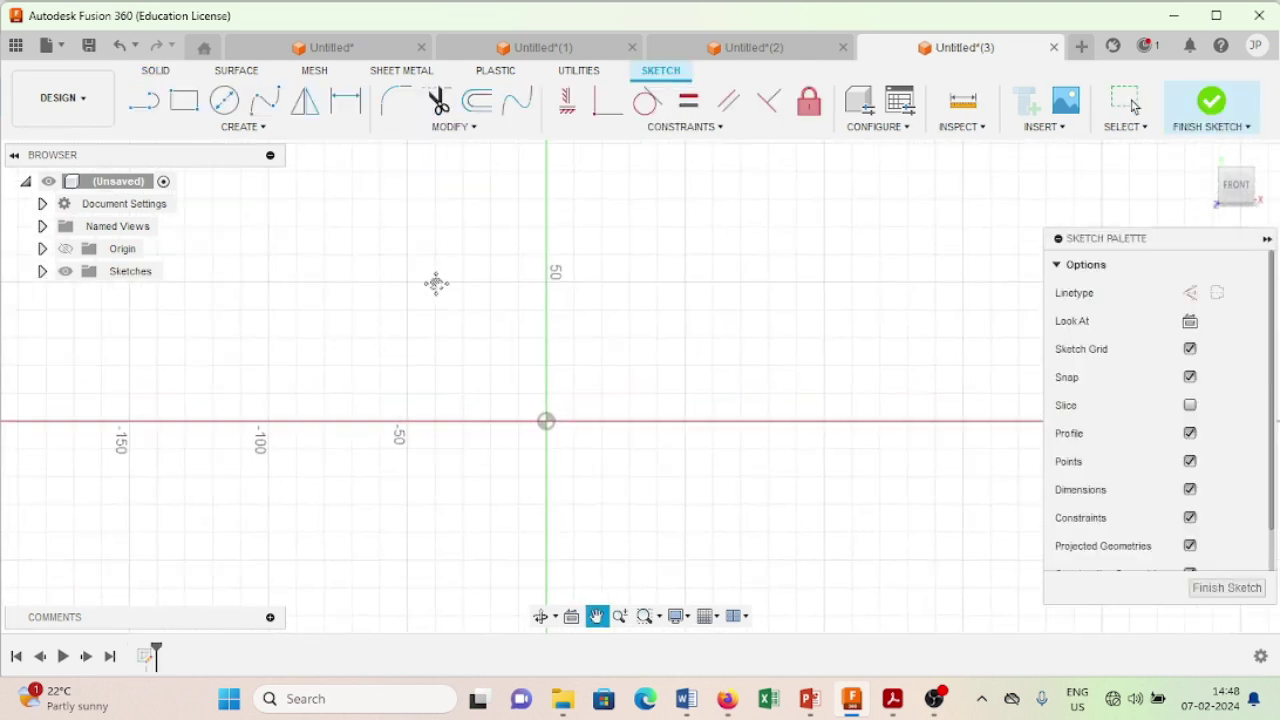
Draw a 0.5 mm vertical line above the origin and centre it in view
click(143, 101)
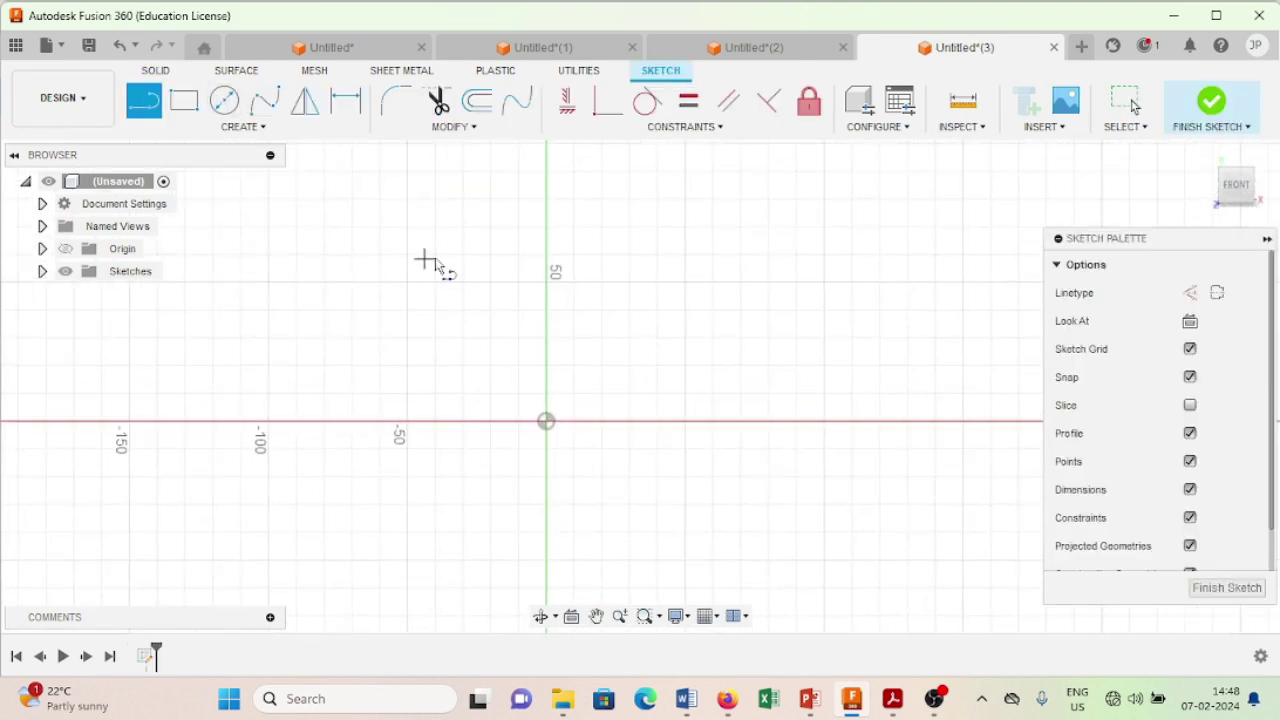
click(435, 200)
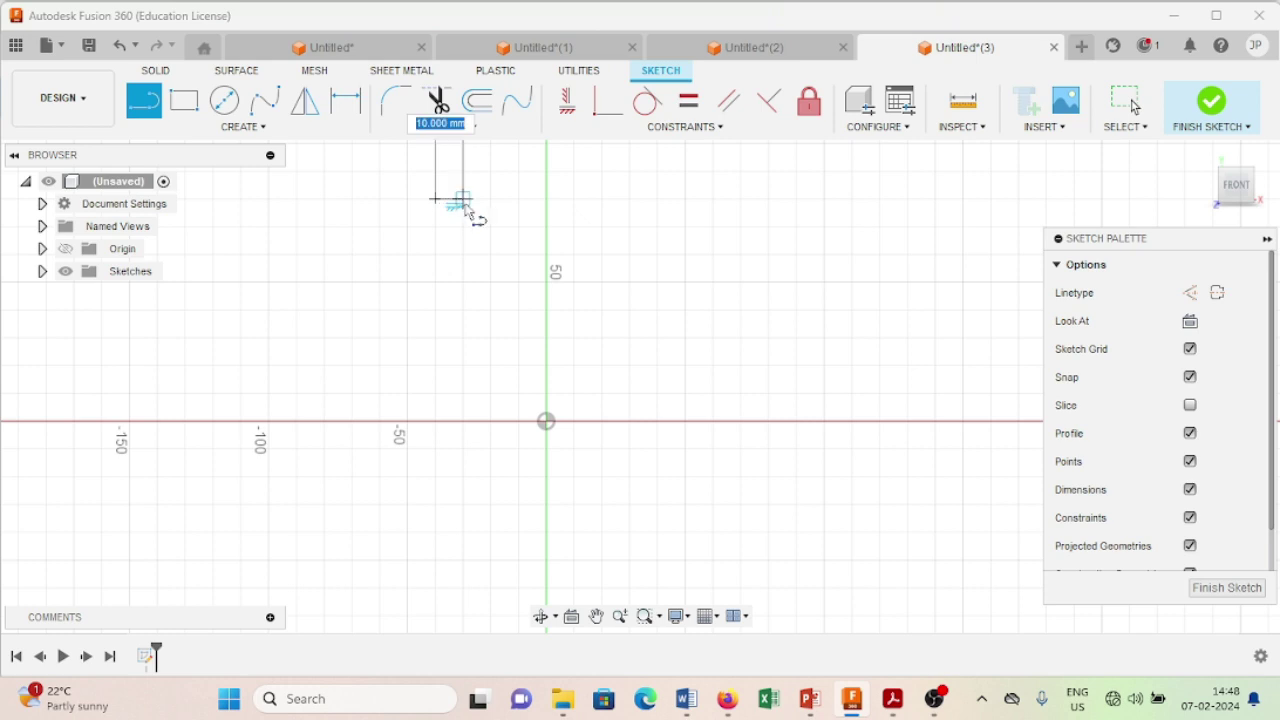
text(0.5)
key(Tab)
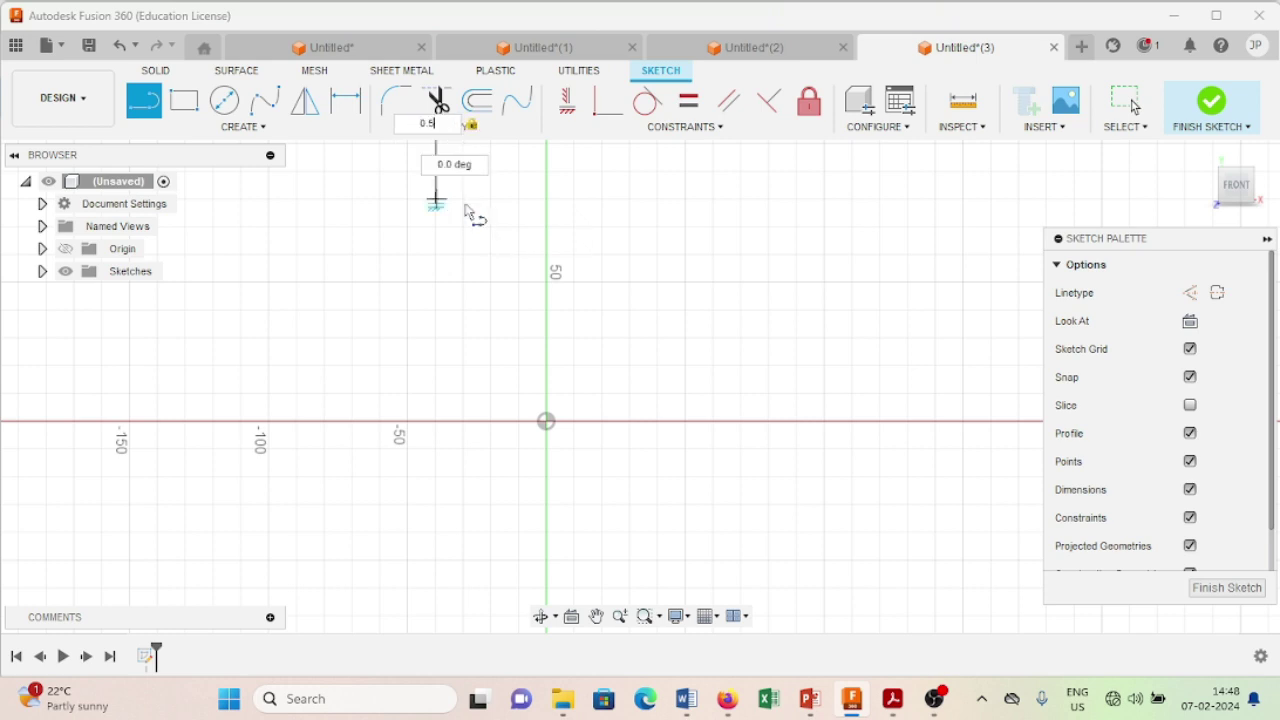
key(Return)
key(Escape)
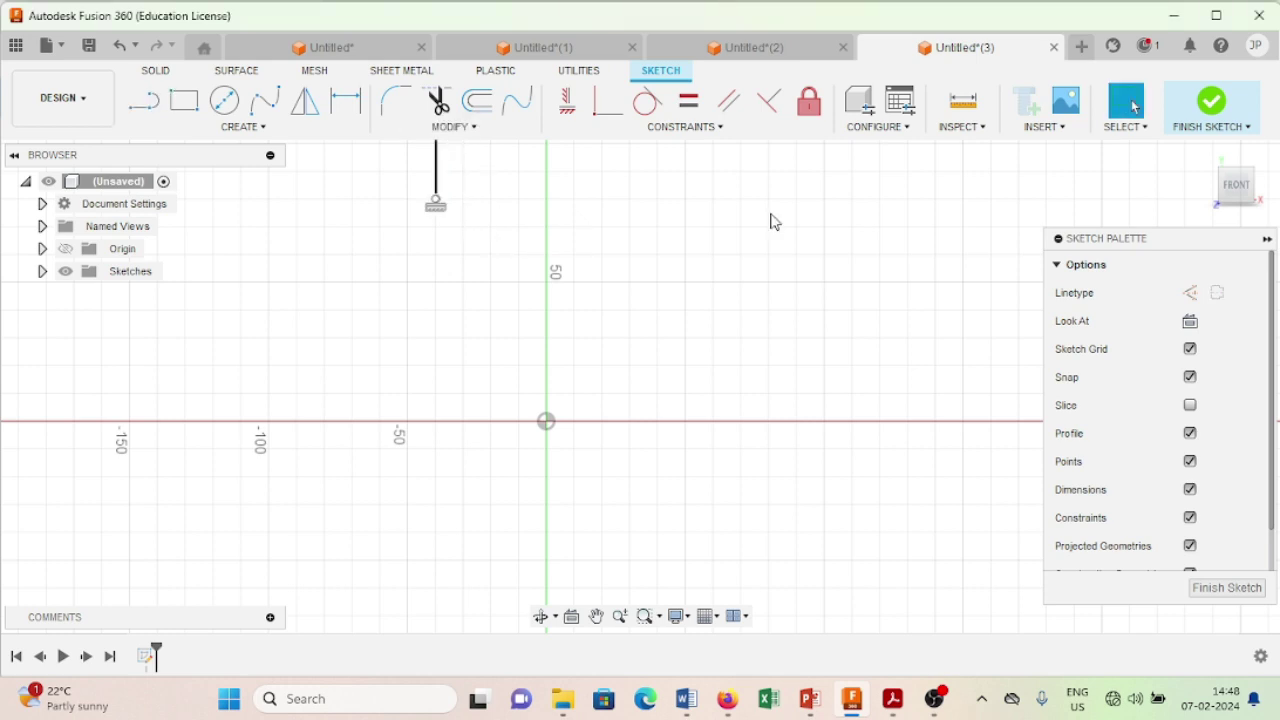
scroll(534, 277, up, 2)
scroll(490, 260, up, 2)
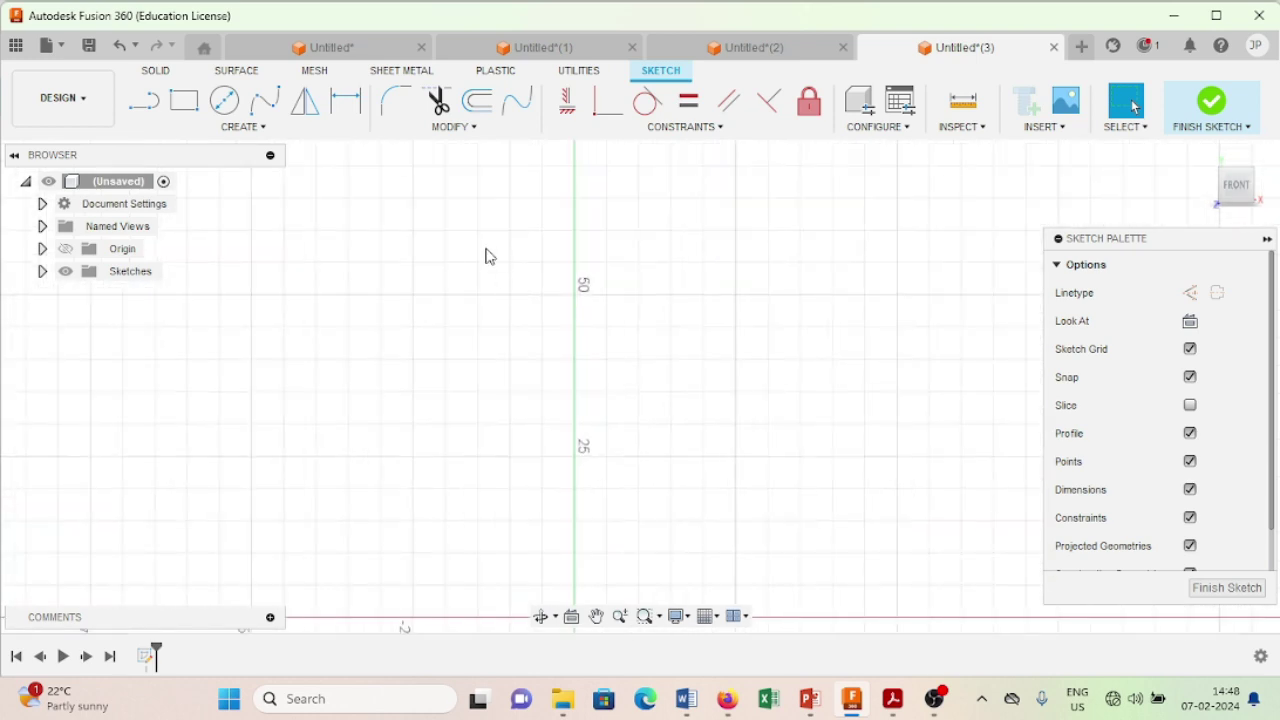
middle_drag(485, 257, 577, 403)
scroll(594, 303, up, 2)
scroll(491, 283, up, 2)
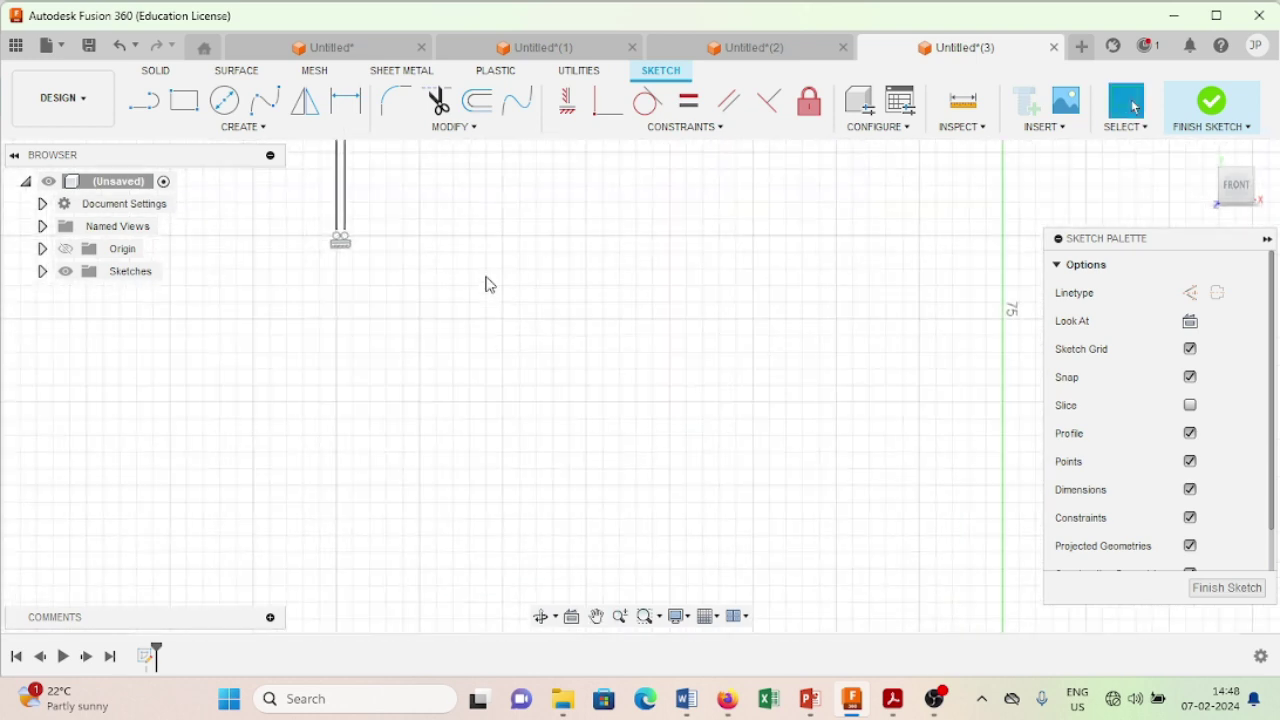
scroll(498, 305, up, 1)
mouse_move(511, 329)
middle_down()
mouse_move(680, 360)
mouse_move(651, 314)
mouse_move(584, 307)
middle_up()
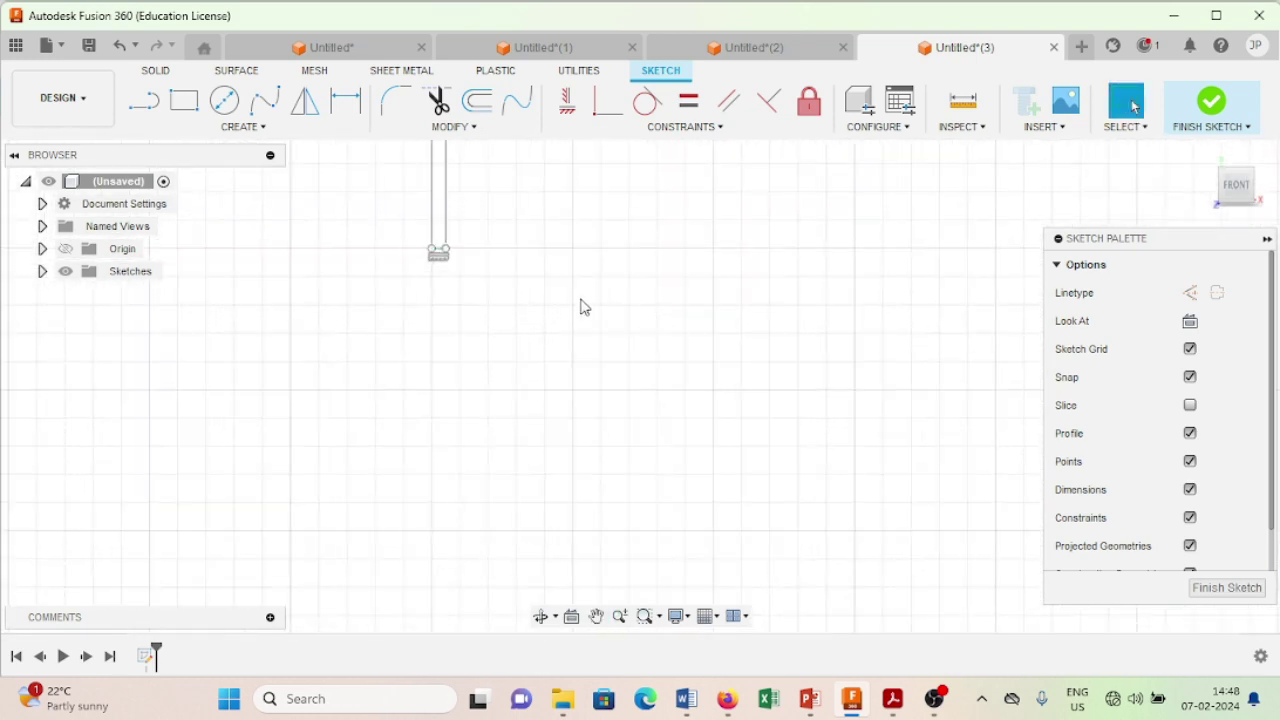
scroll(498, 322, up, 1)
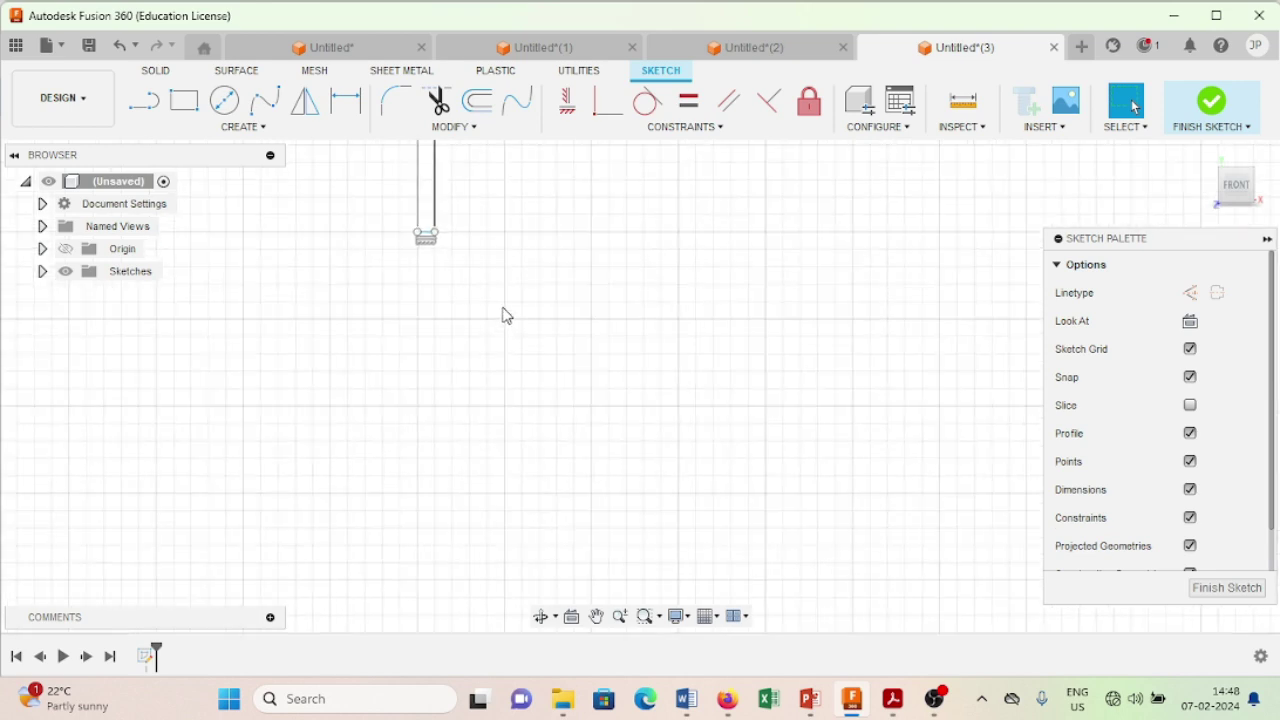
Continue the outline from the short line's bottom end and add a 6.5 mm construction line
click(143, 100)
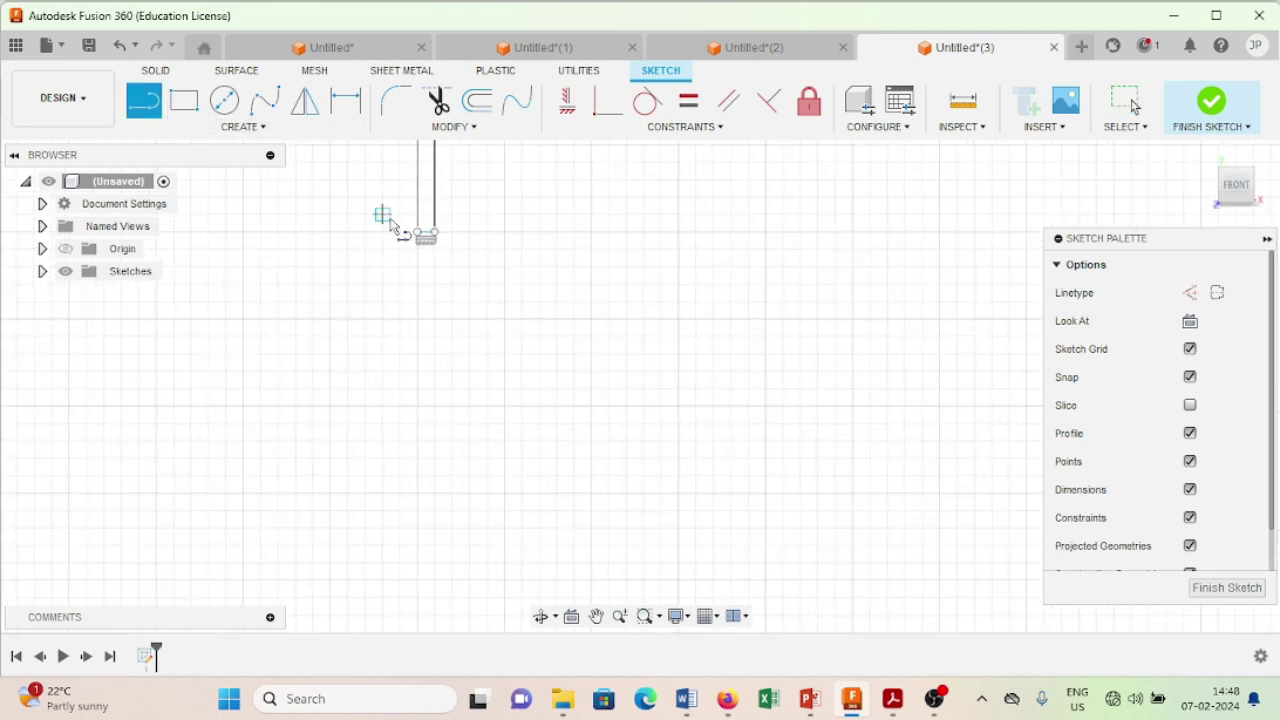
click(430, 233)
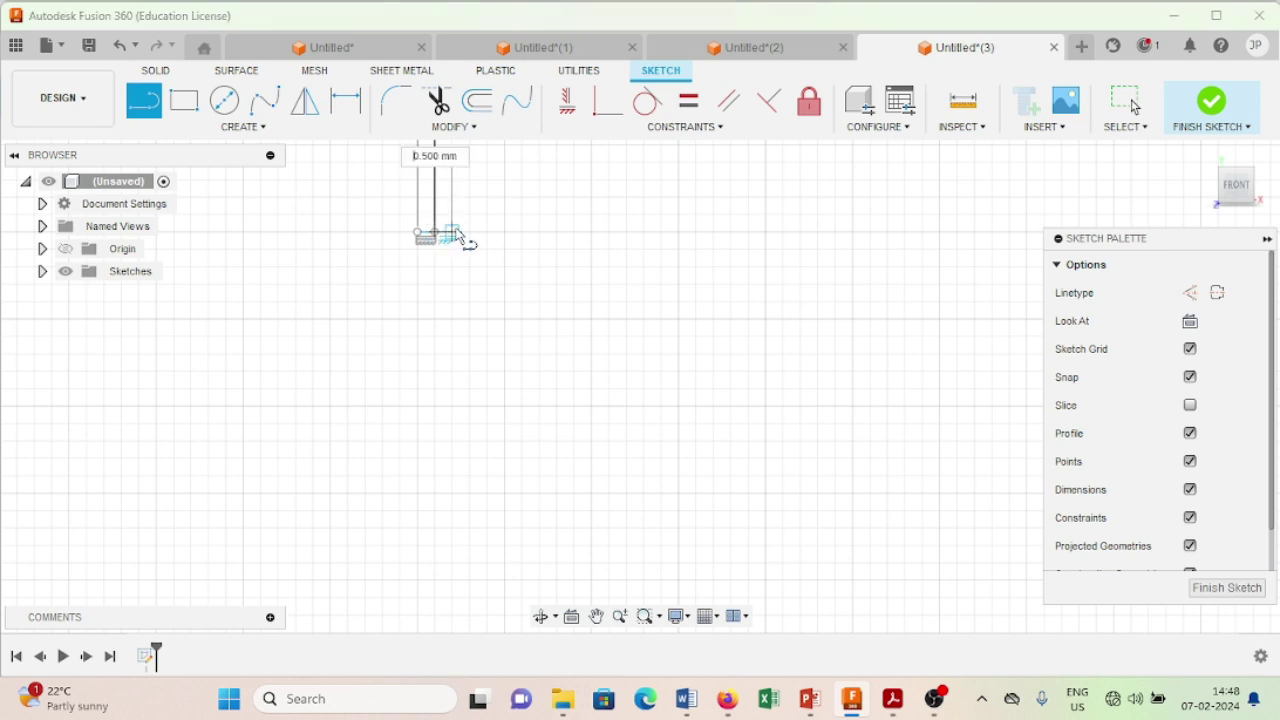
click(991, 283)
click(1190, 292)
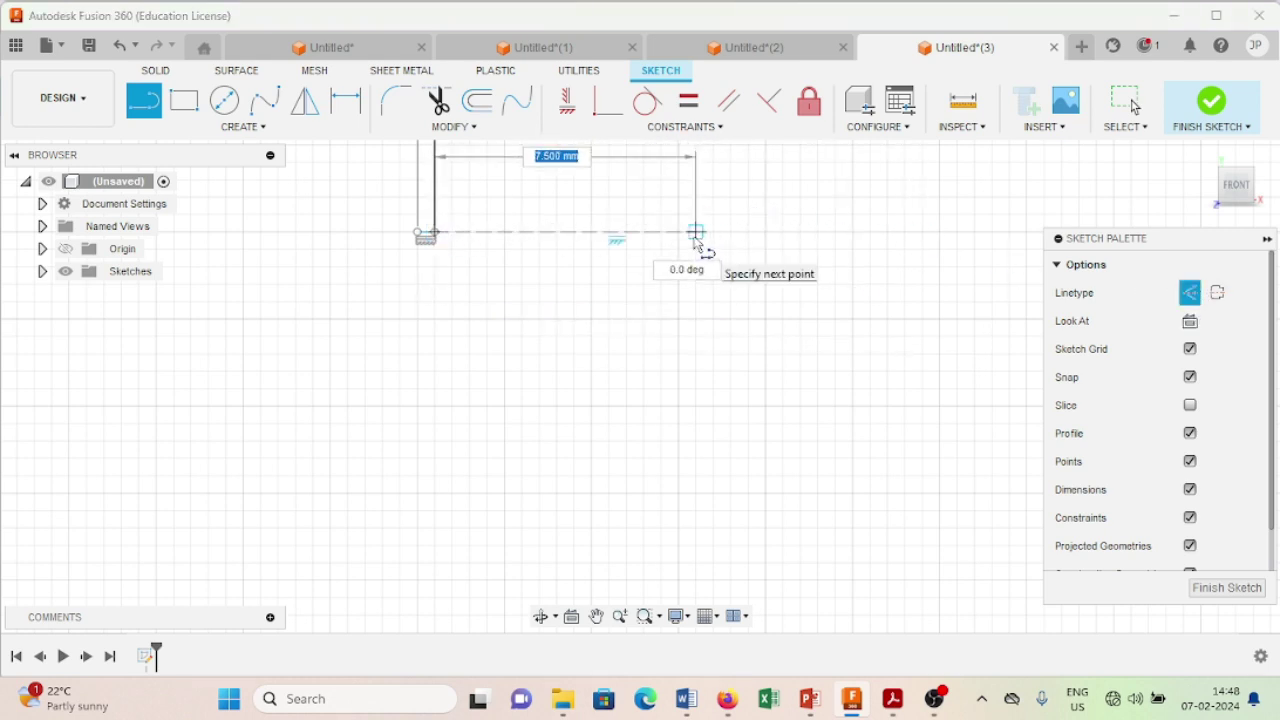
text(6.5)
key(Tab)
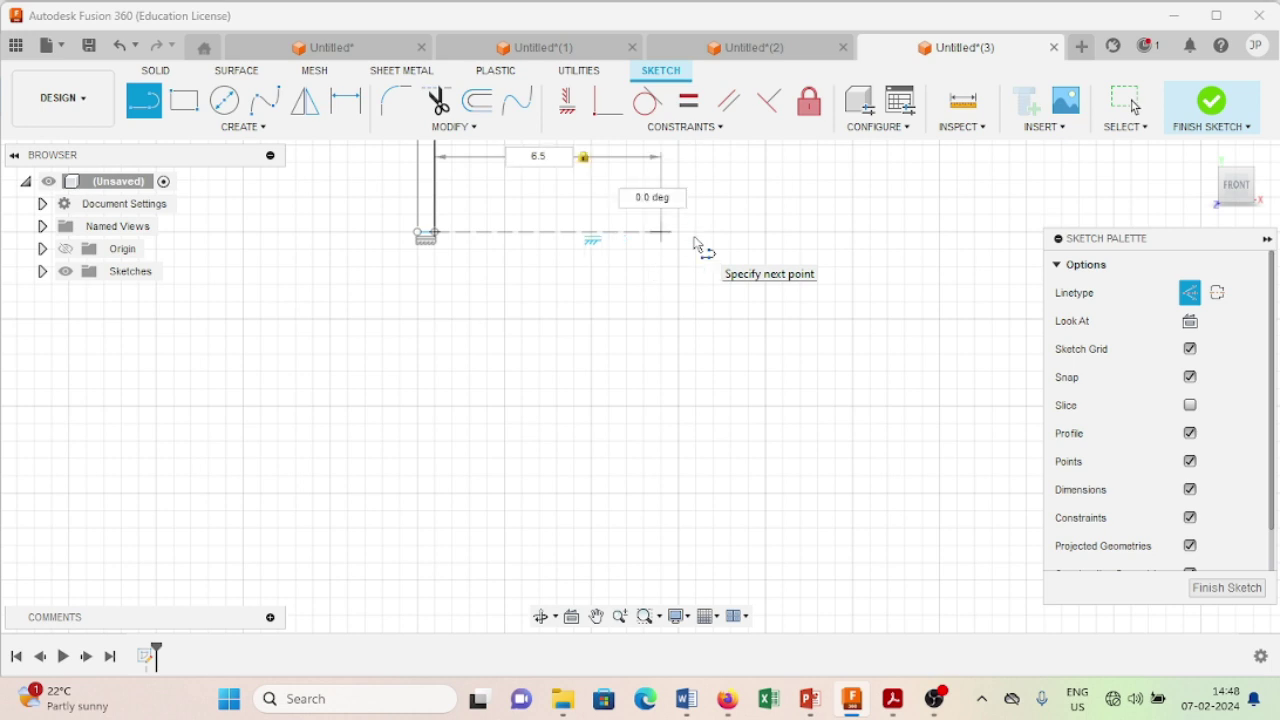
Add the 12.5 mm vertical segment and the 0.5 mm step at its bottom
drag(697, 244, 660, 465)
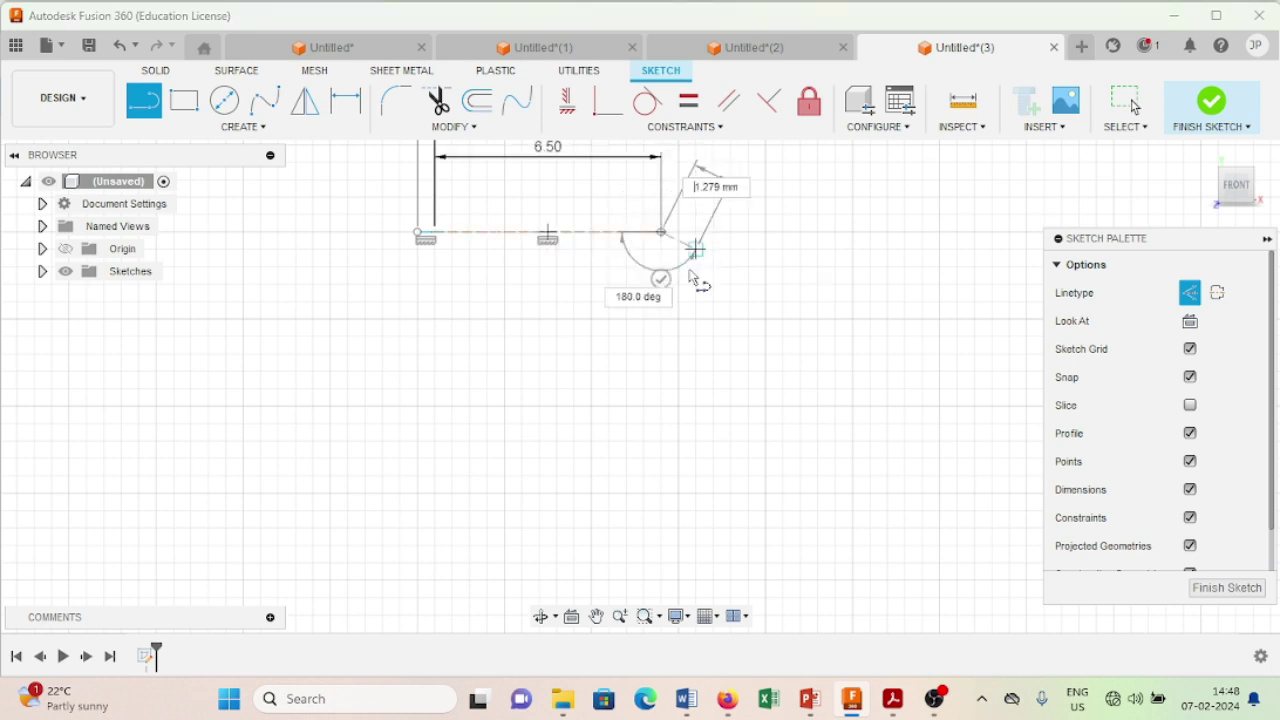
text(12.5)
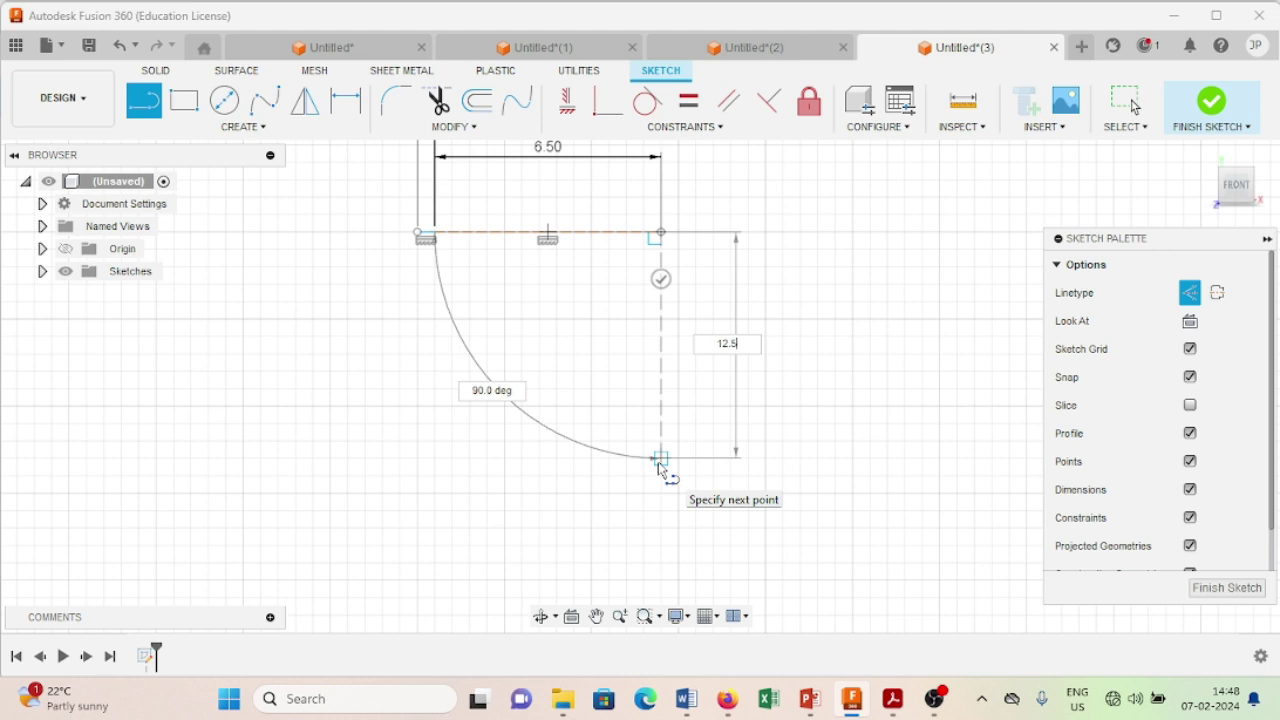
key(Tab)
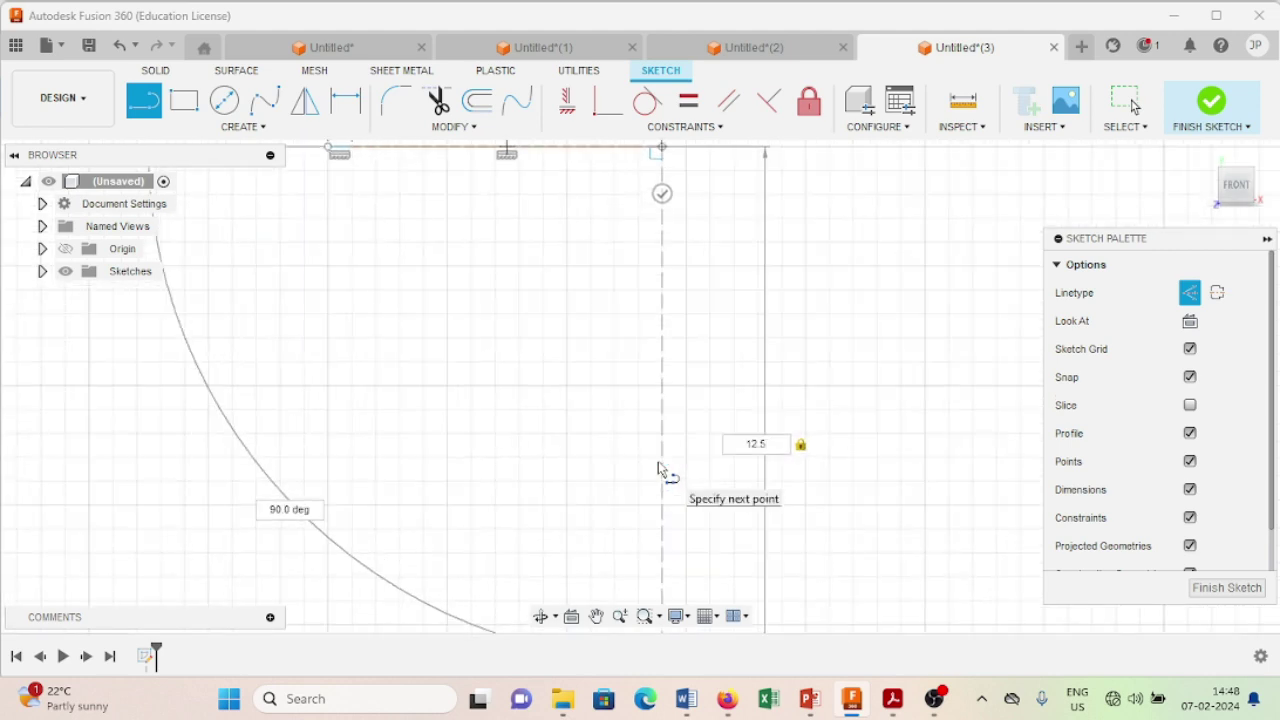
scroll(658, 464, down, 2)
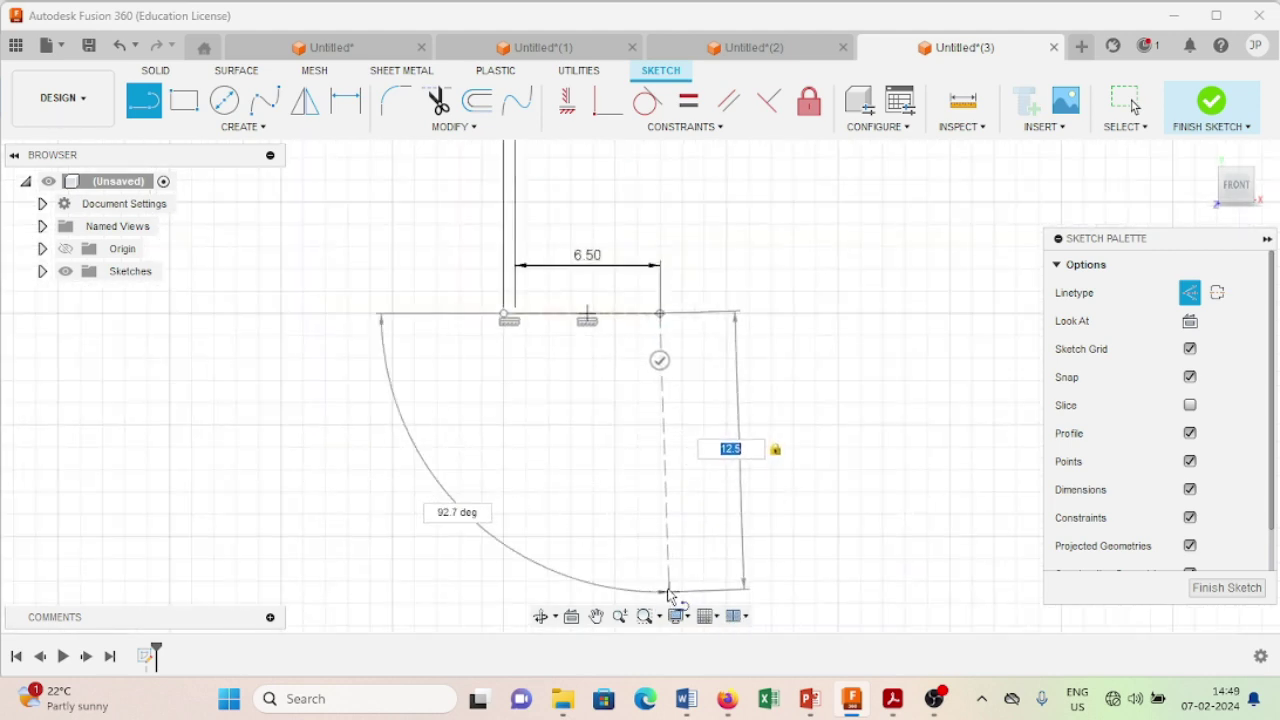
key(Return)
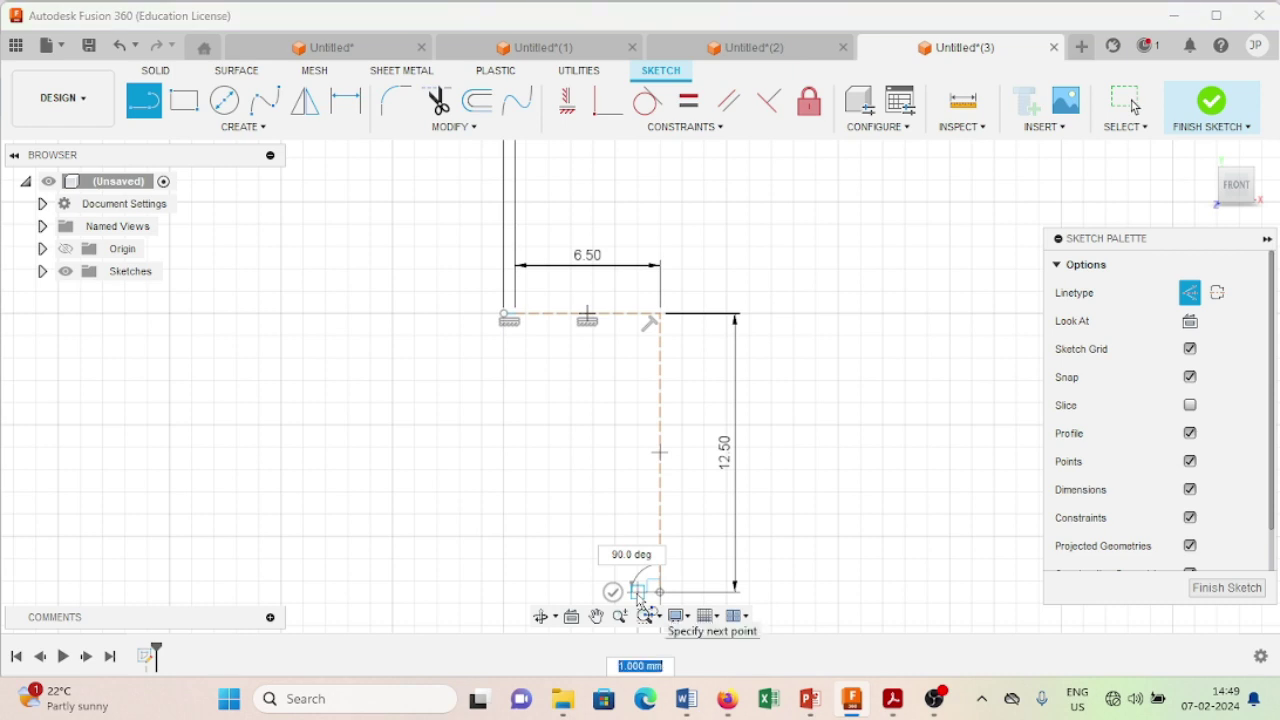
text(0.5)
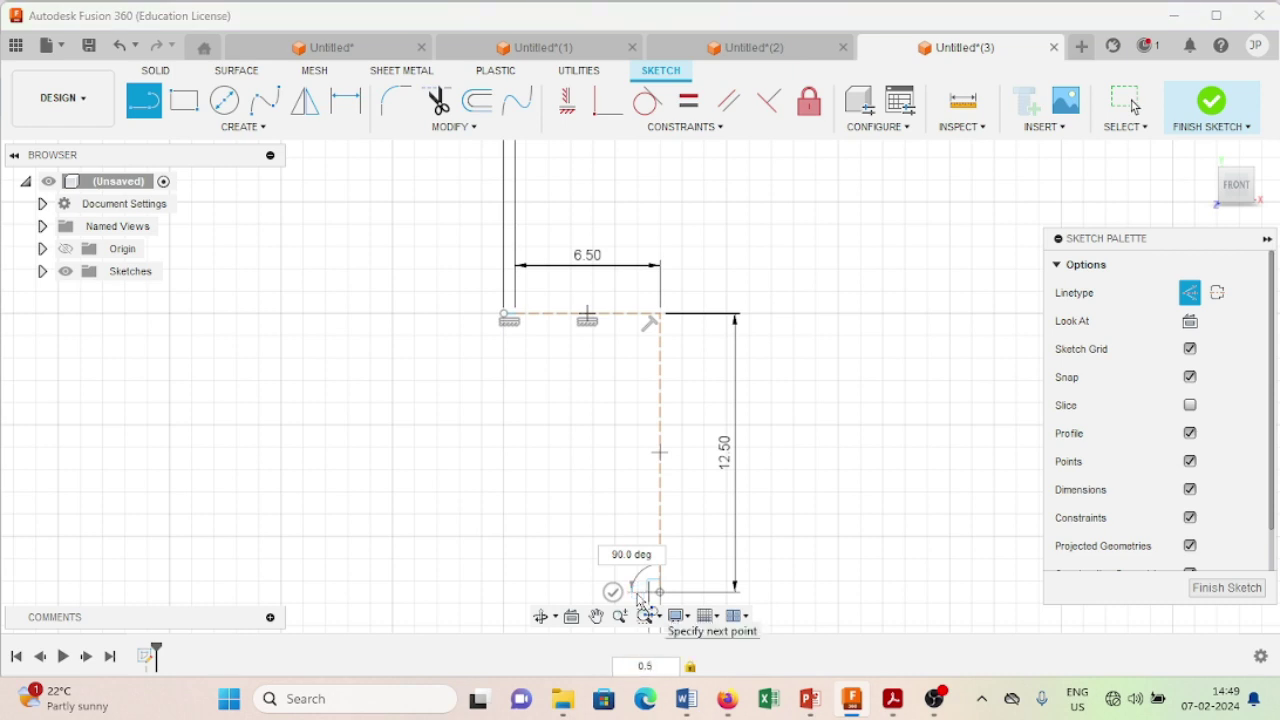
key(Return)
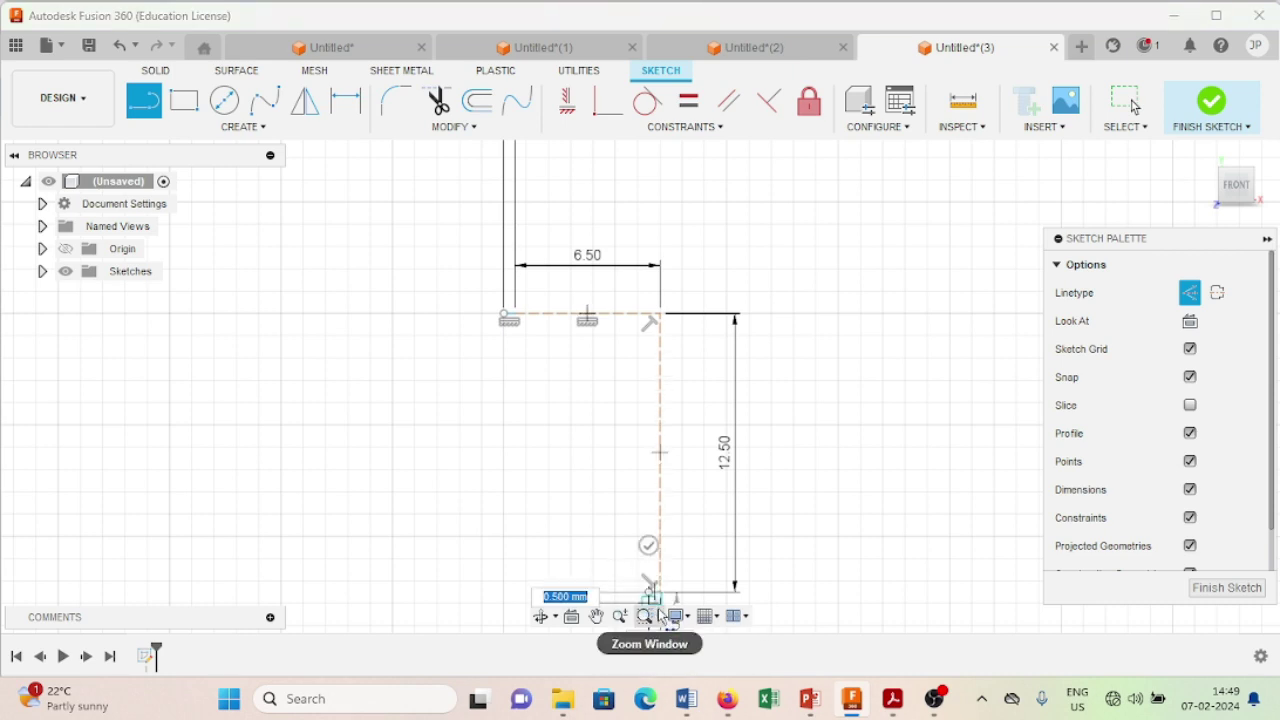
Draw the 0.40 mm step line at the top of the 0.50-wide stem
drag(649, 590, 557, 481)
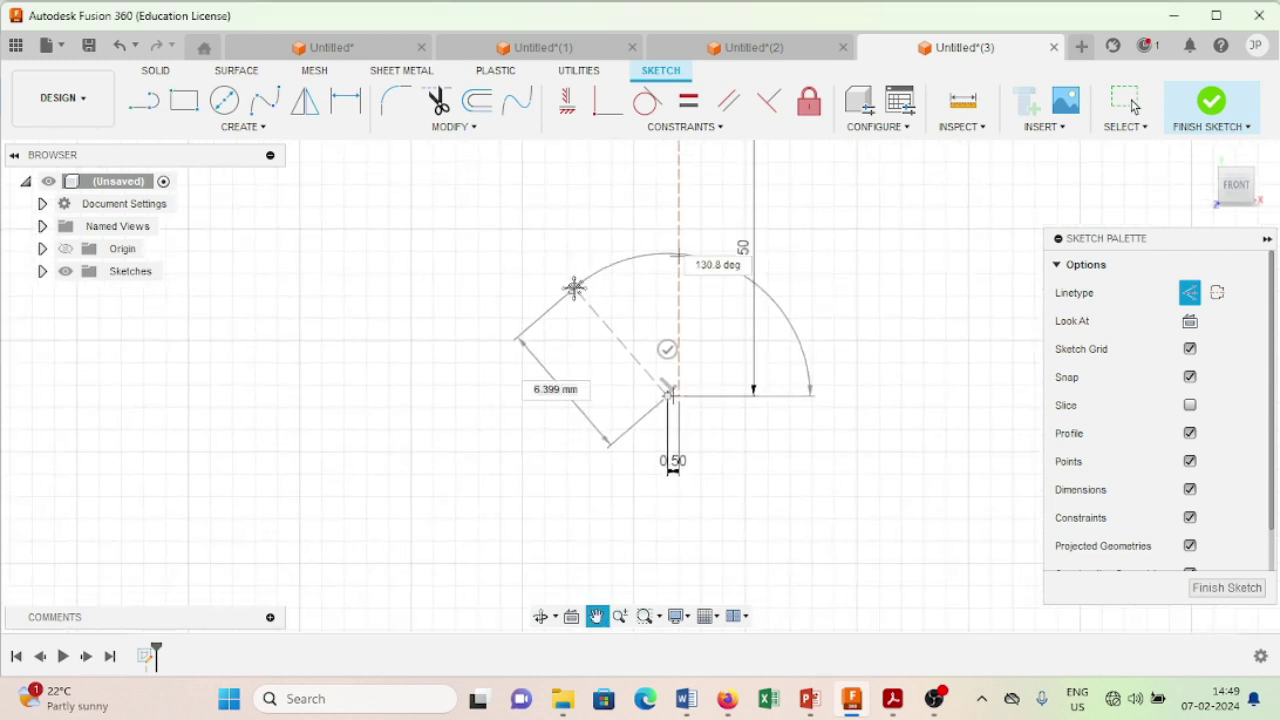
drag(557, 481, 672, 432)
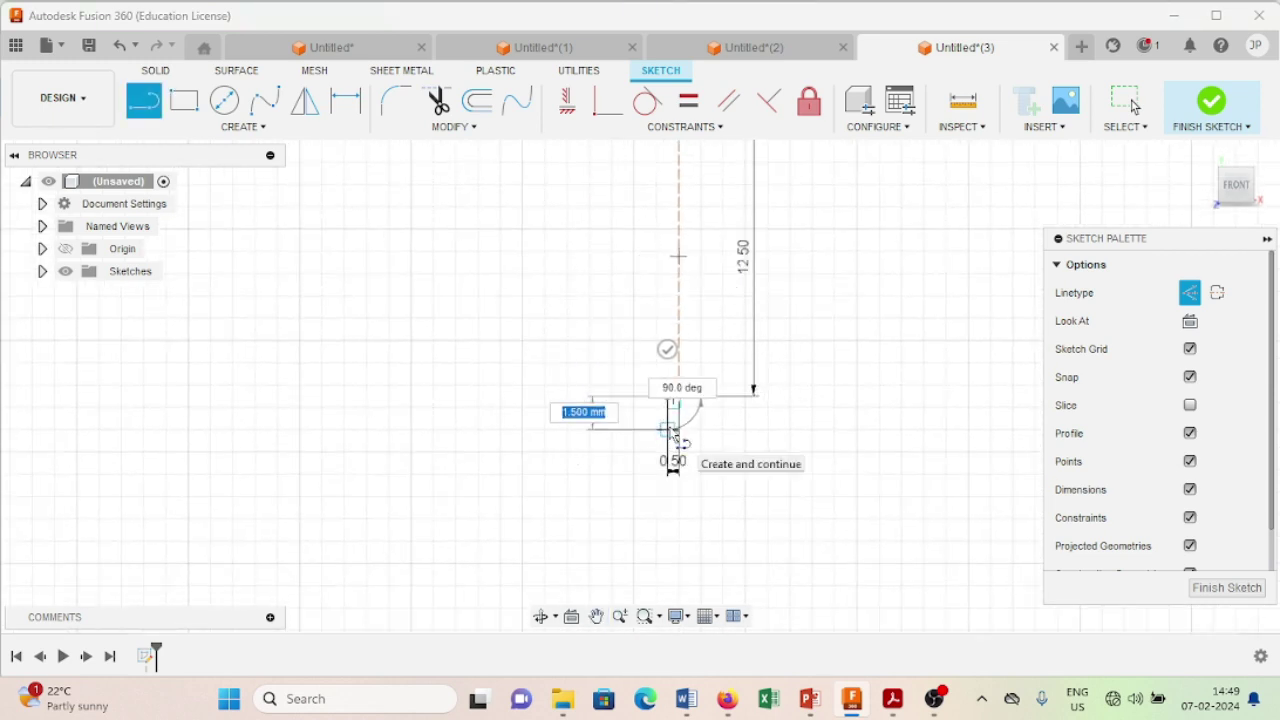
text(0.4)
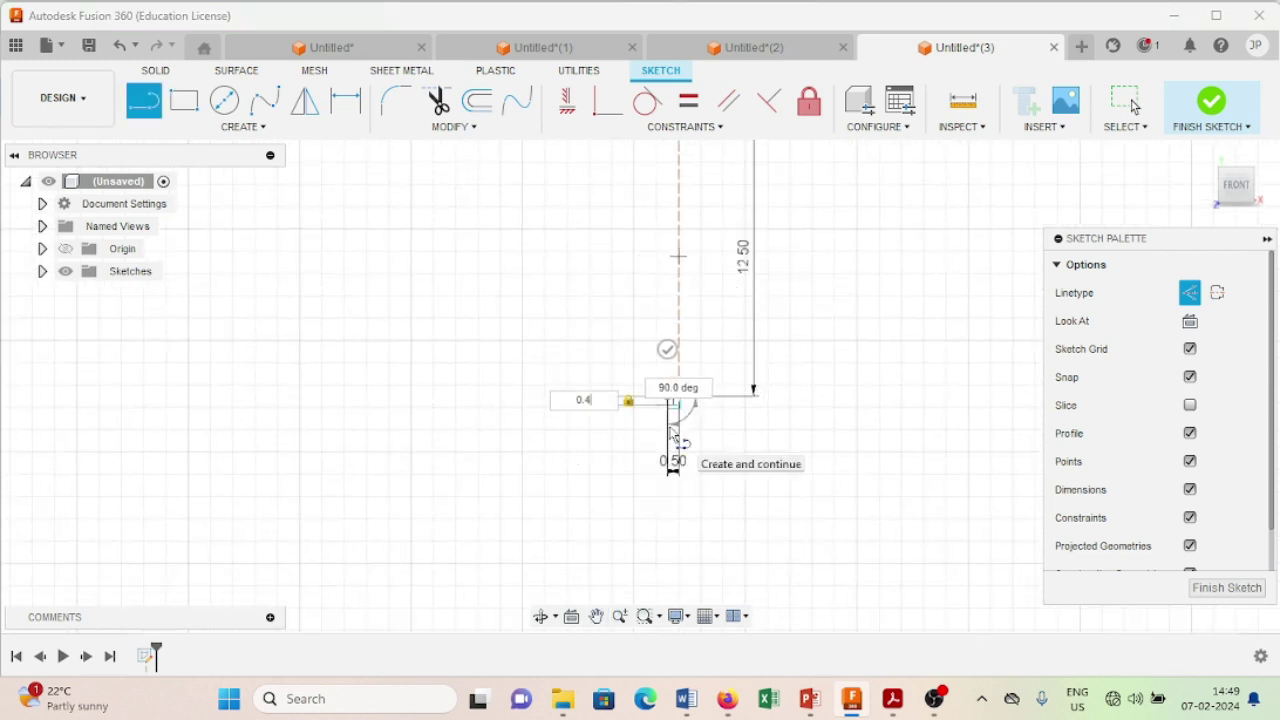
scroll(670, 430, up, 2)
scroll(670, 440, up, 2)
scroll(667, 460, up, 2)
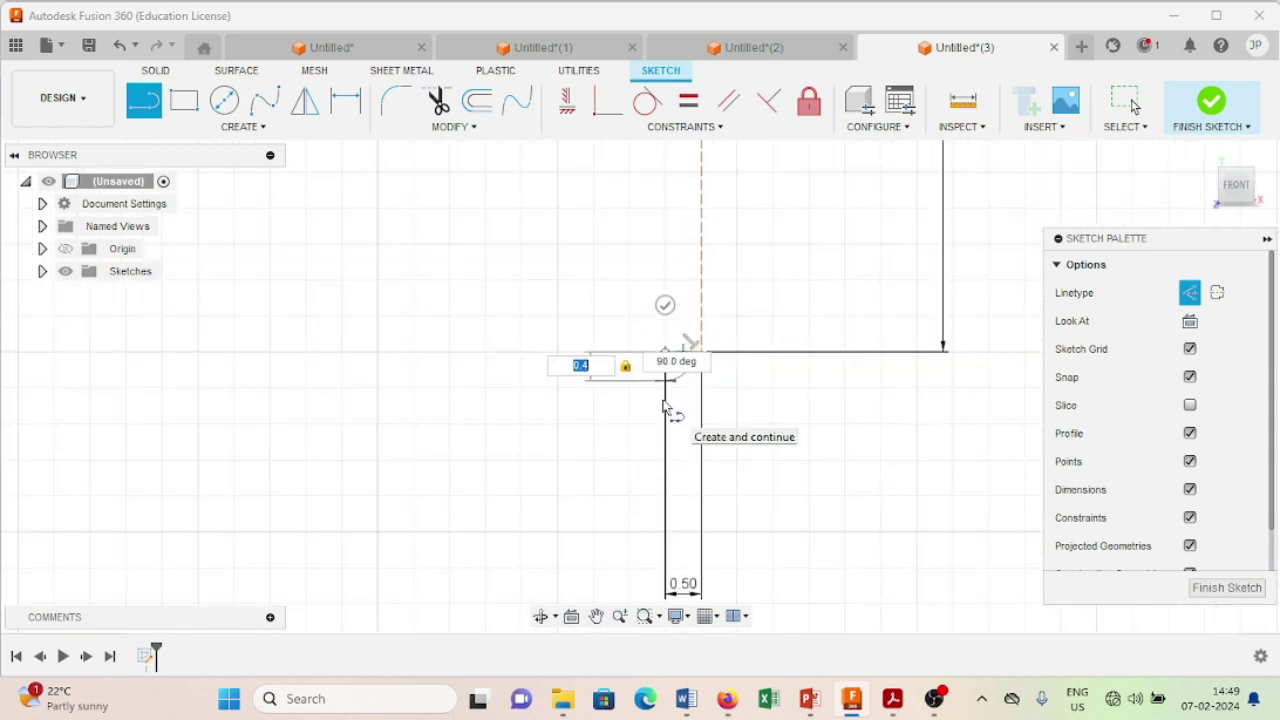
key(Return)
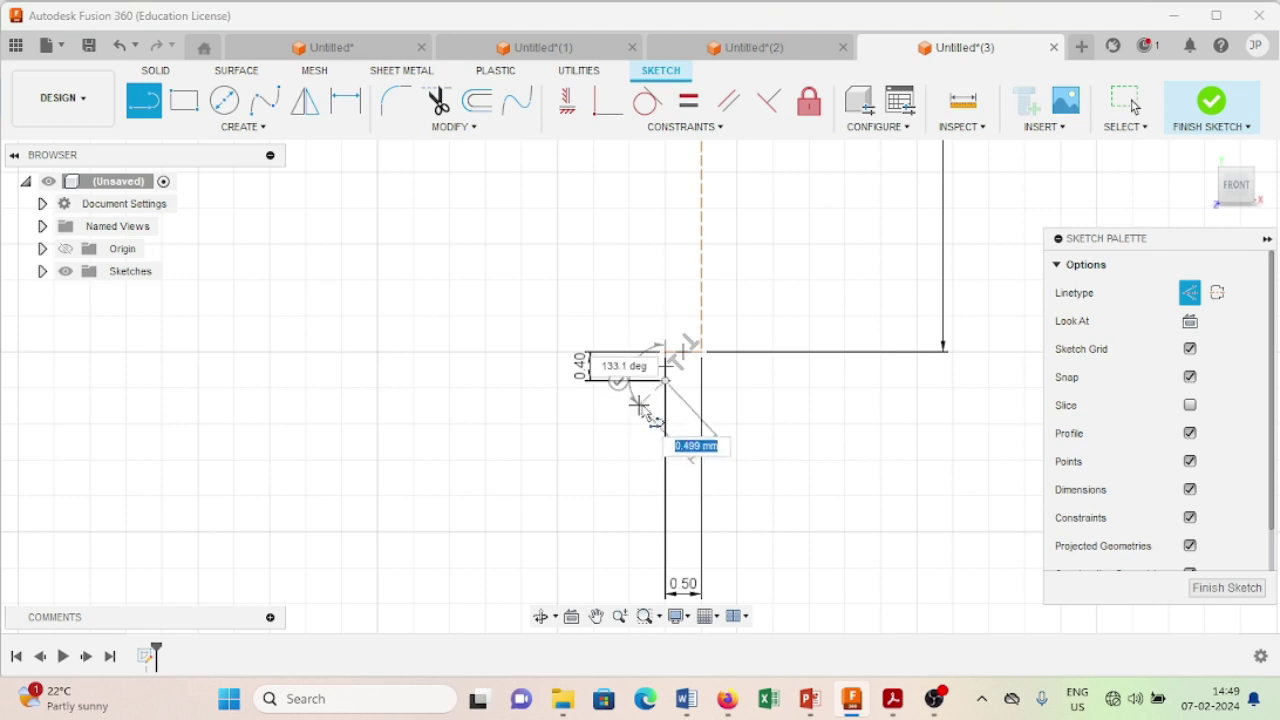
key(Escape)
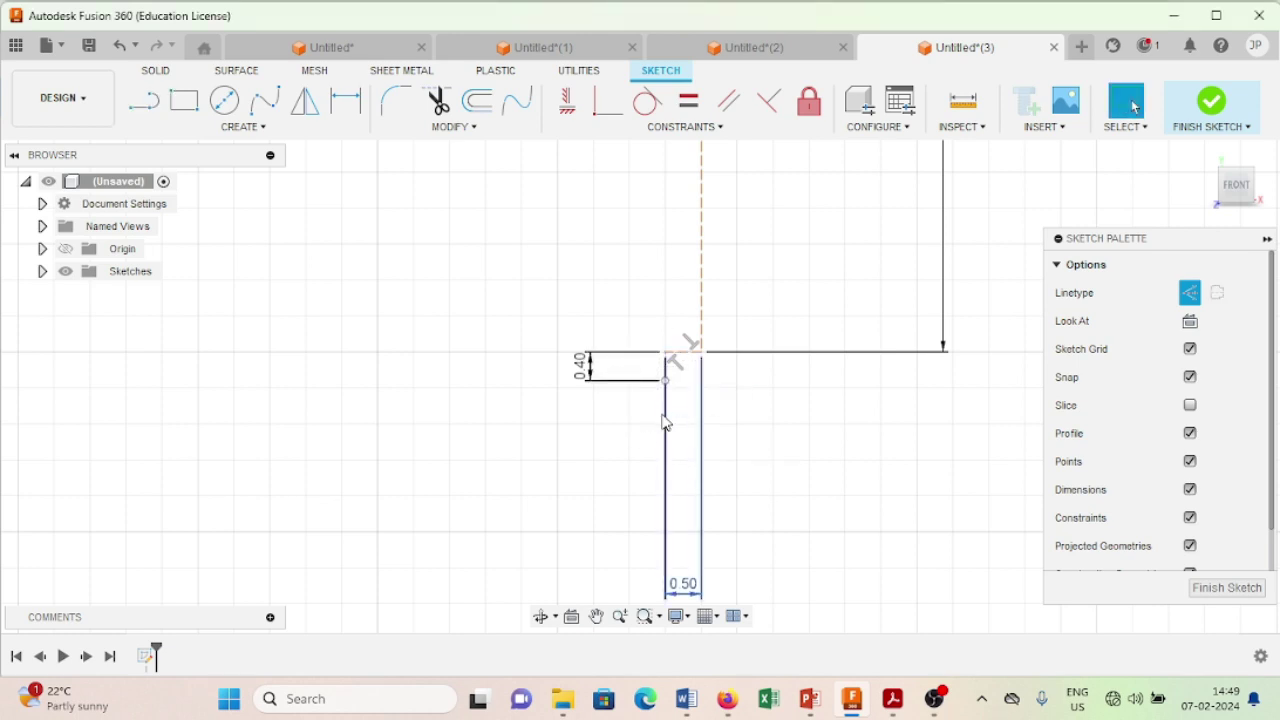
scroll(662, 423, down, 2)
scroll(662, 423, down, 3)
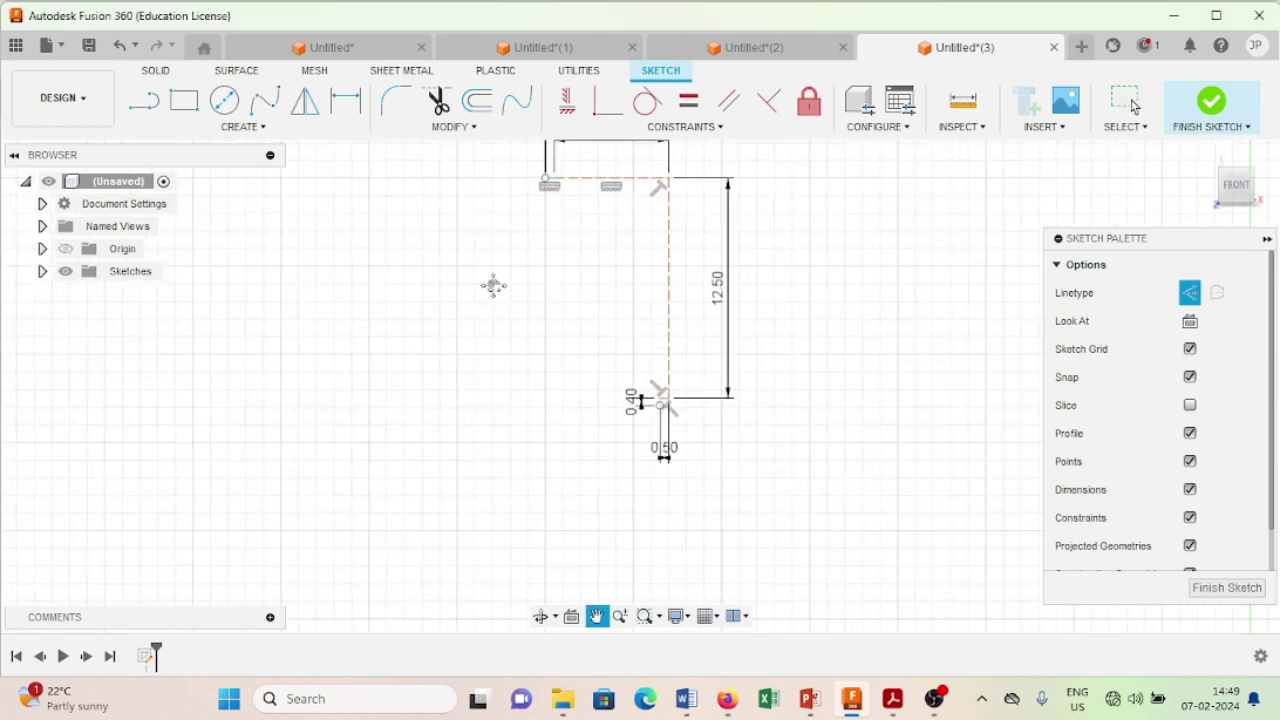
Draw a Ø17.80 circle right of the axis, matching the drawing's R8.9 bowl radius
middle_drag(491, 290, 448, 342)
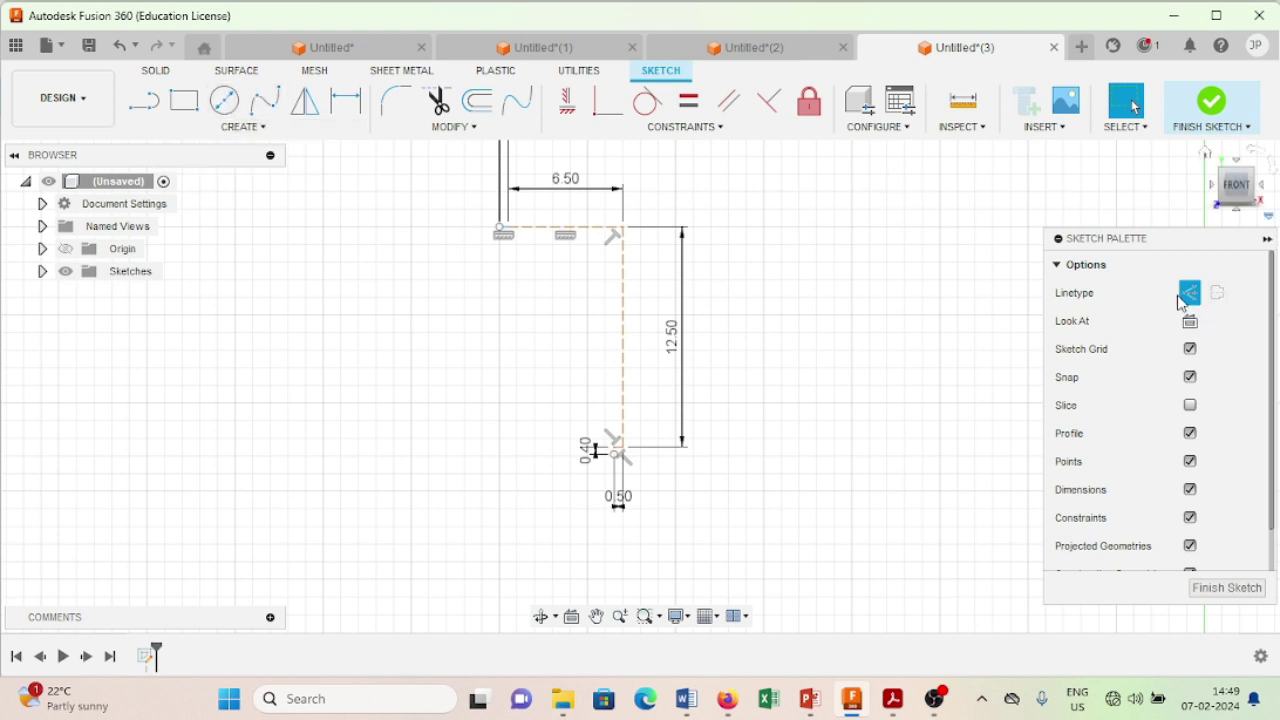
click(225, 102)
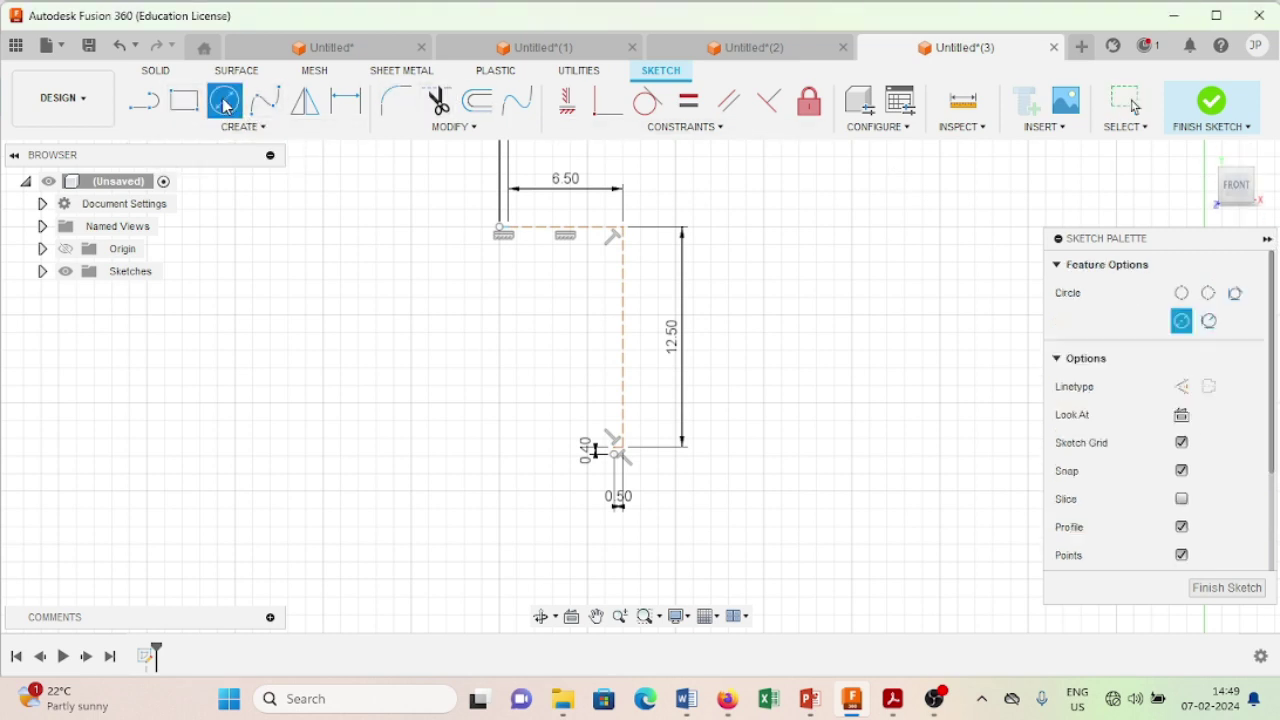
click(754, 226)
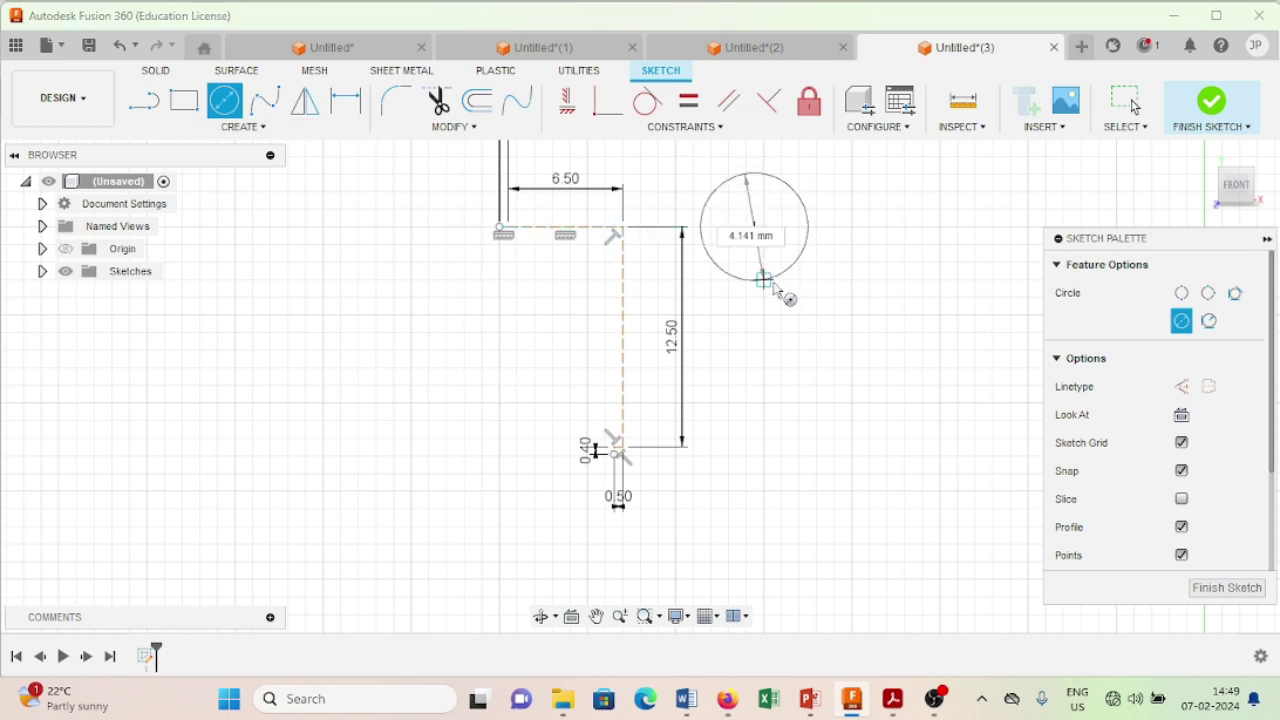
click(900, 704)
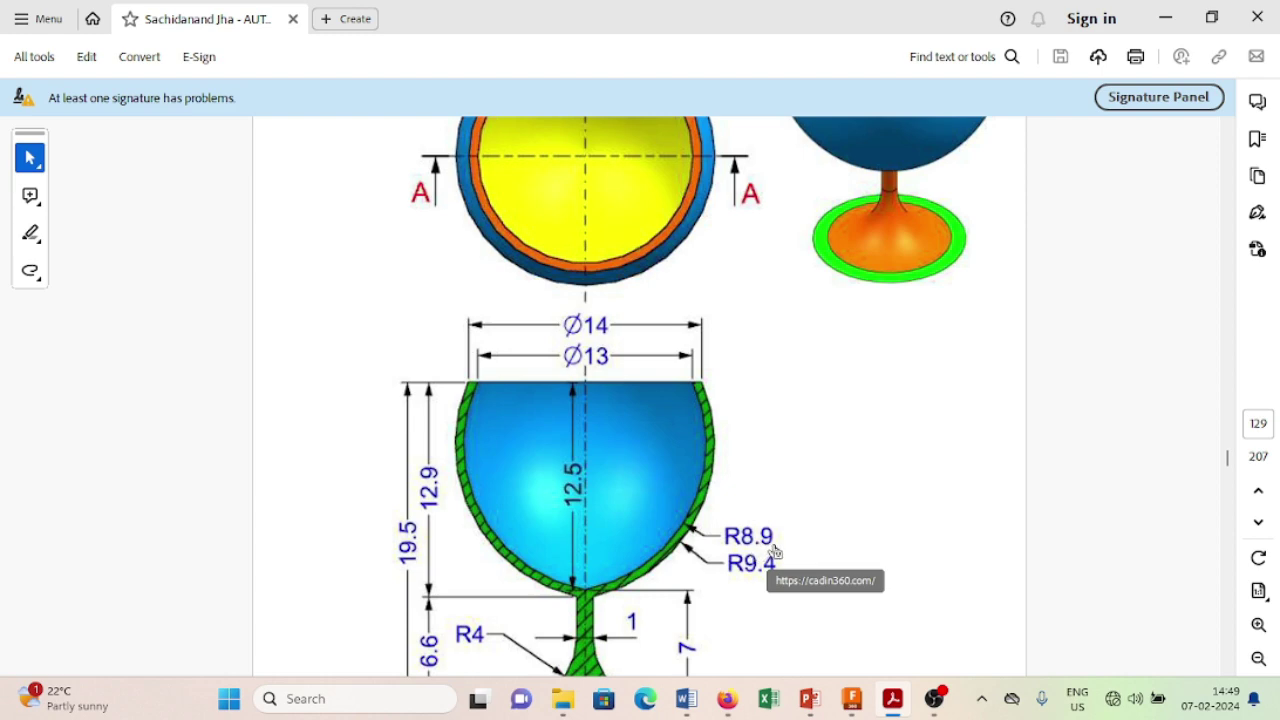
click(852, 699)
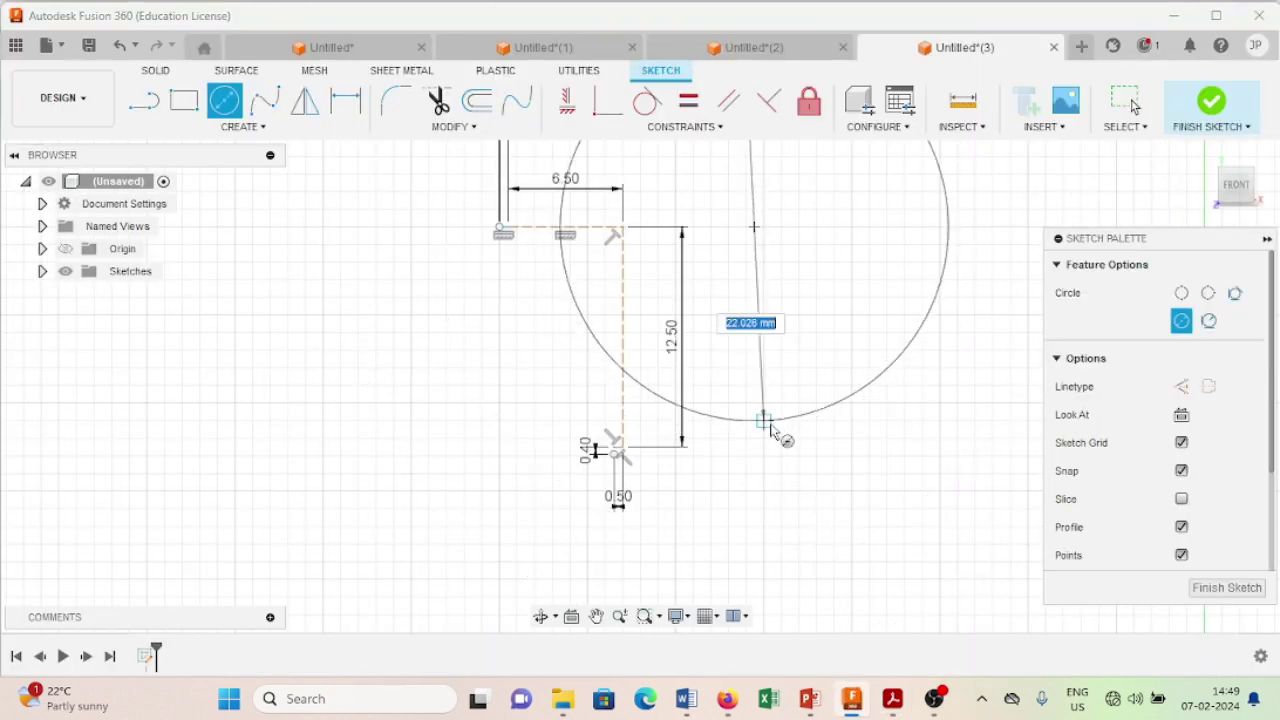
text(17)
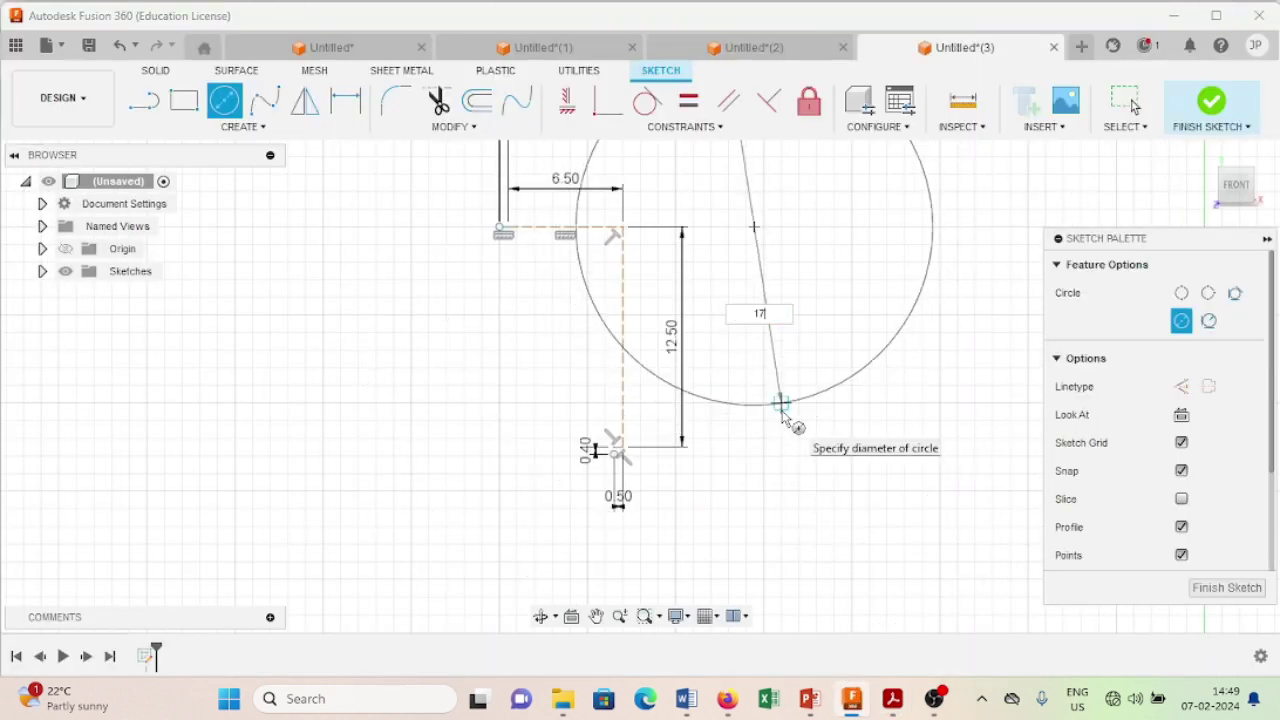
key(Tab)
key(Return)
key(Escape)
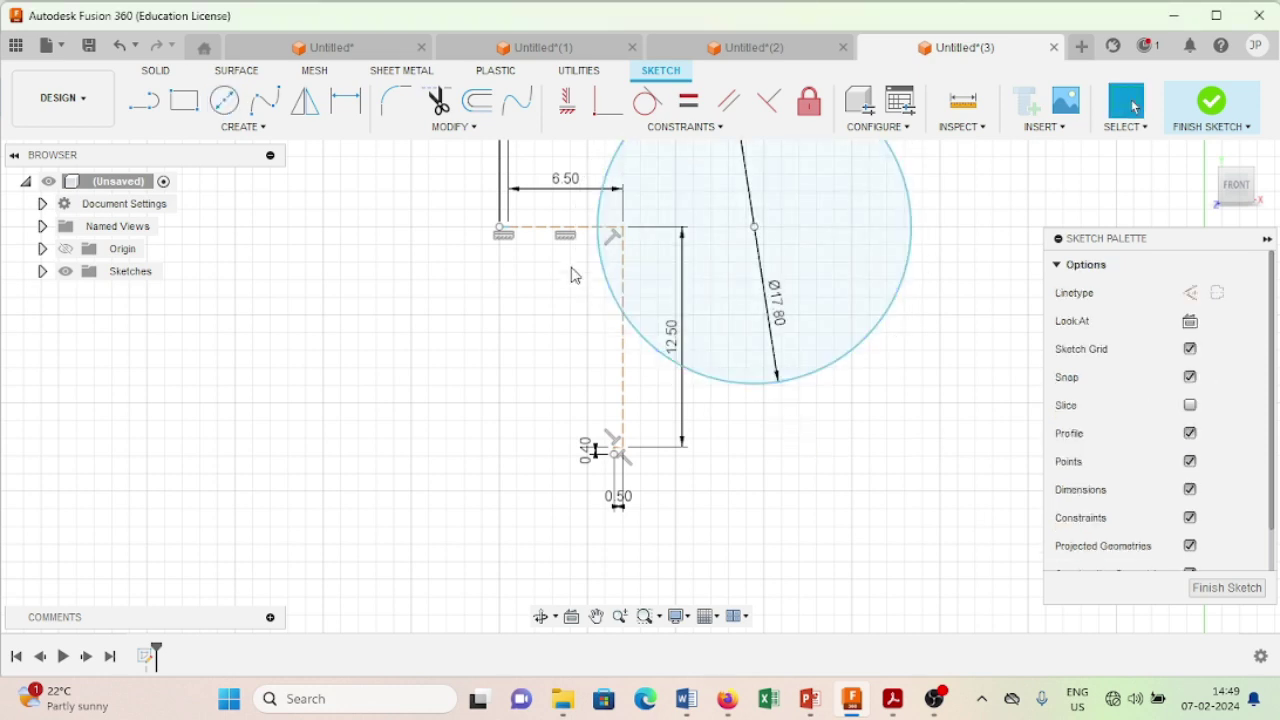
Make the Ø17.80 circle coincident with the dashed line's left end
click(613, 124)
click(617, 163)
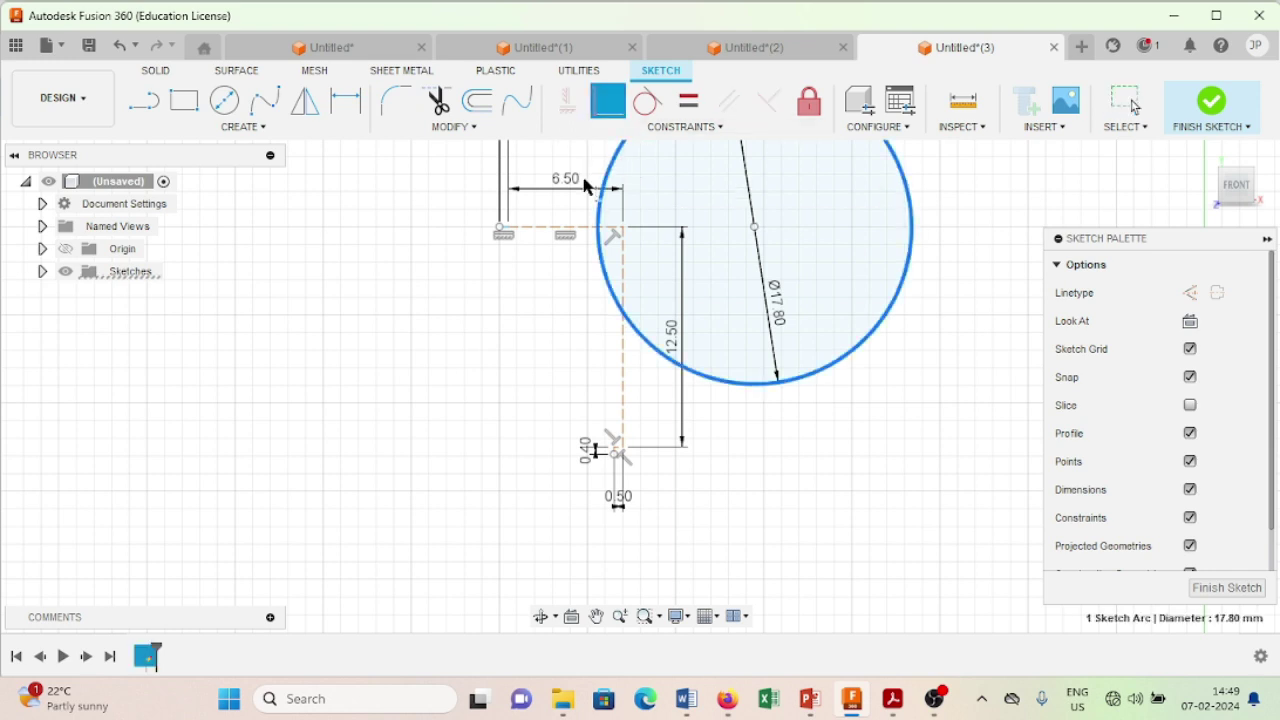
scroll(540, 240, up, 2)
scroll(510, 234, up, 2)
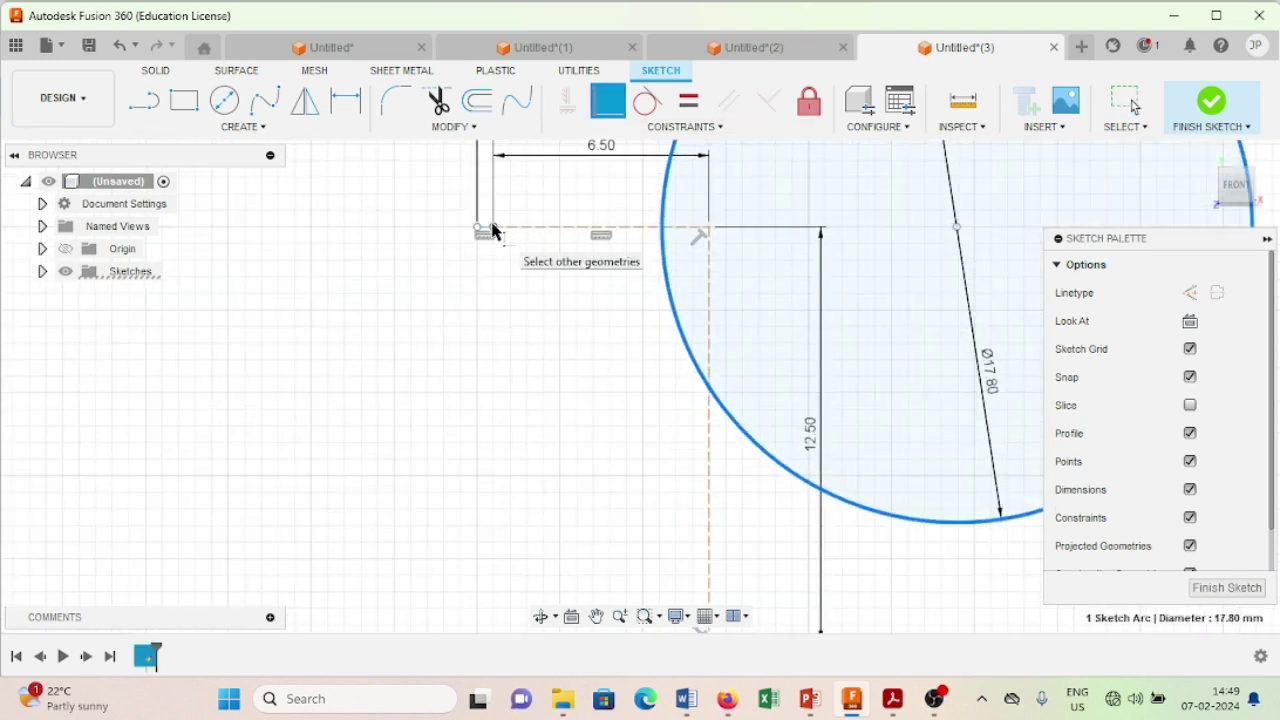
click(486, 229)
scroll(720, 530, down, 1)
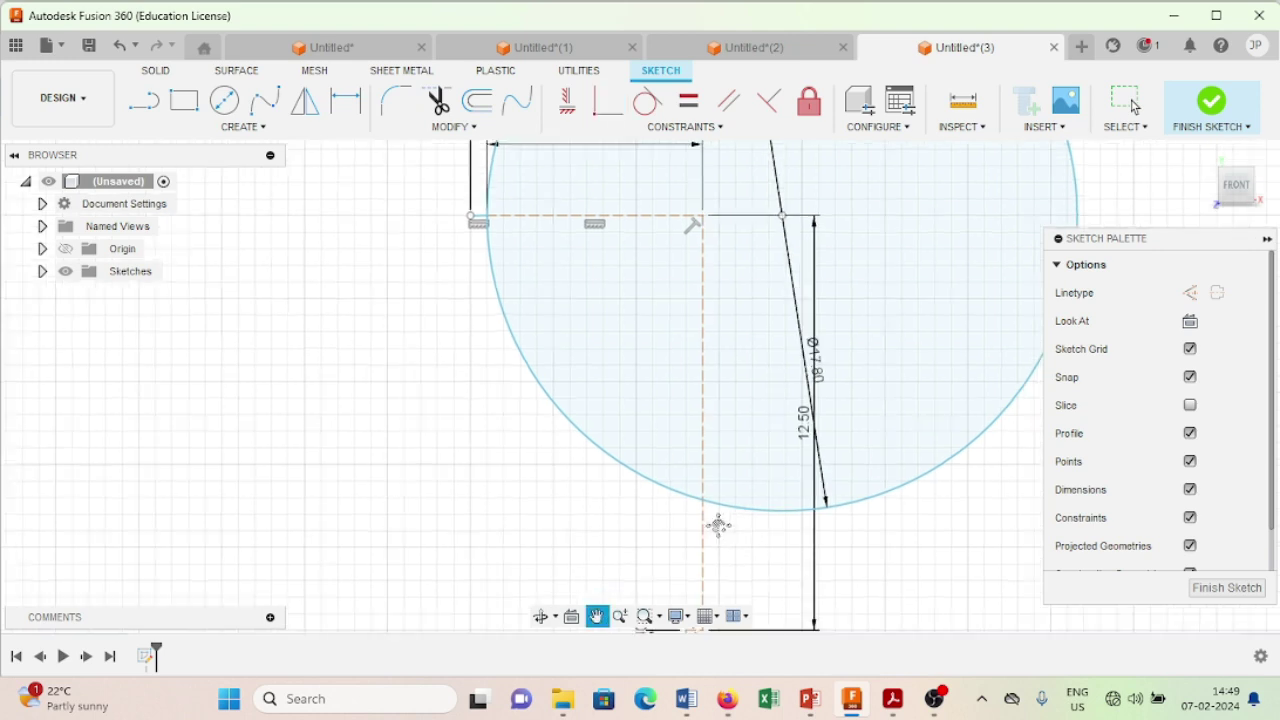
middle_drag(717, 523, 694, 331)
Pin the circle to the stem-top point and trim away its right side
click(722, 296)
scroll(711, 330, up, 2)
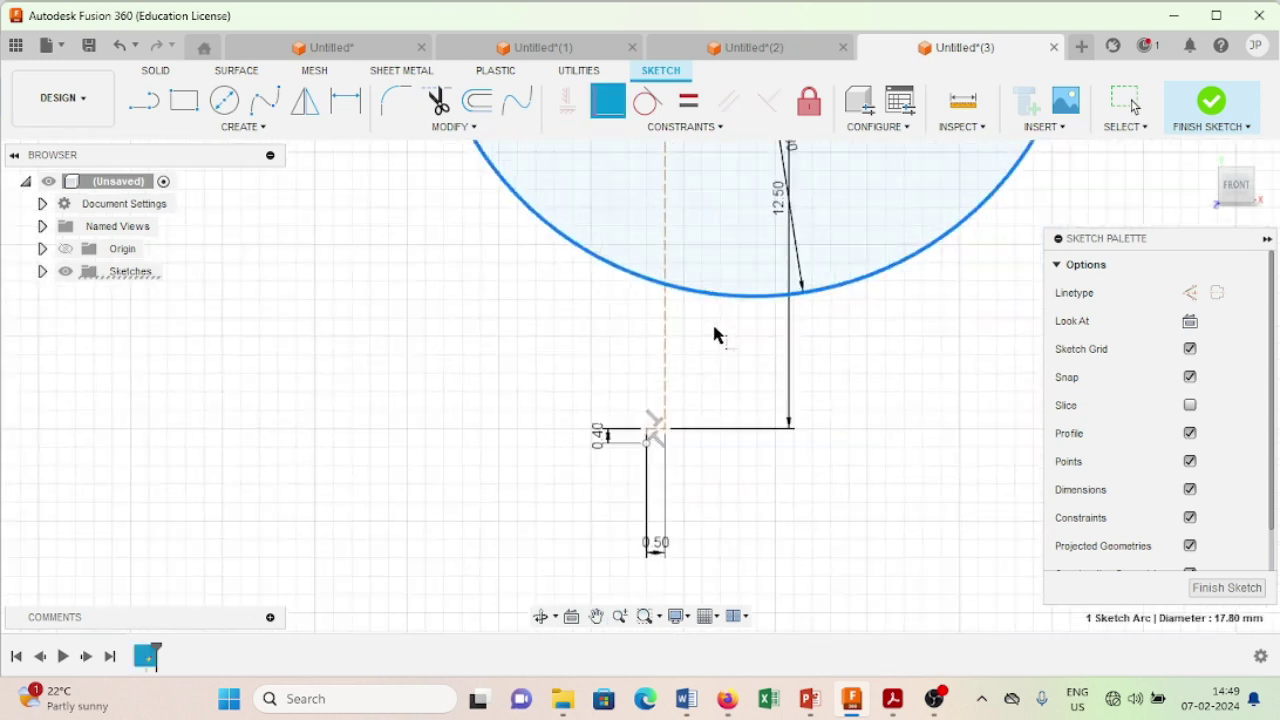
scroll(708, 340, up, 2)
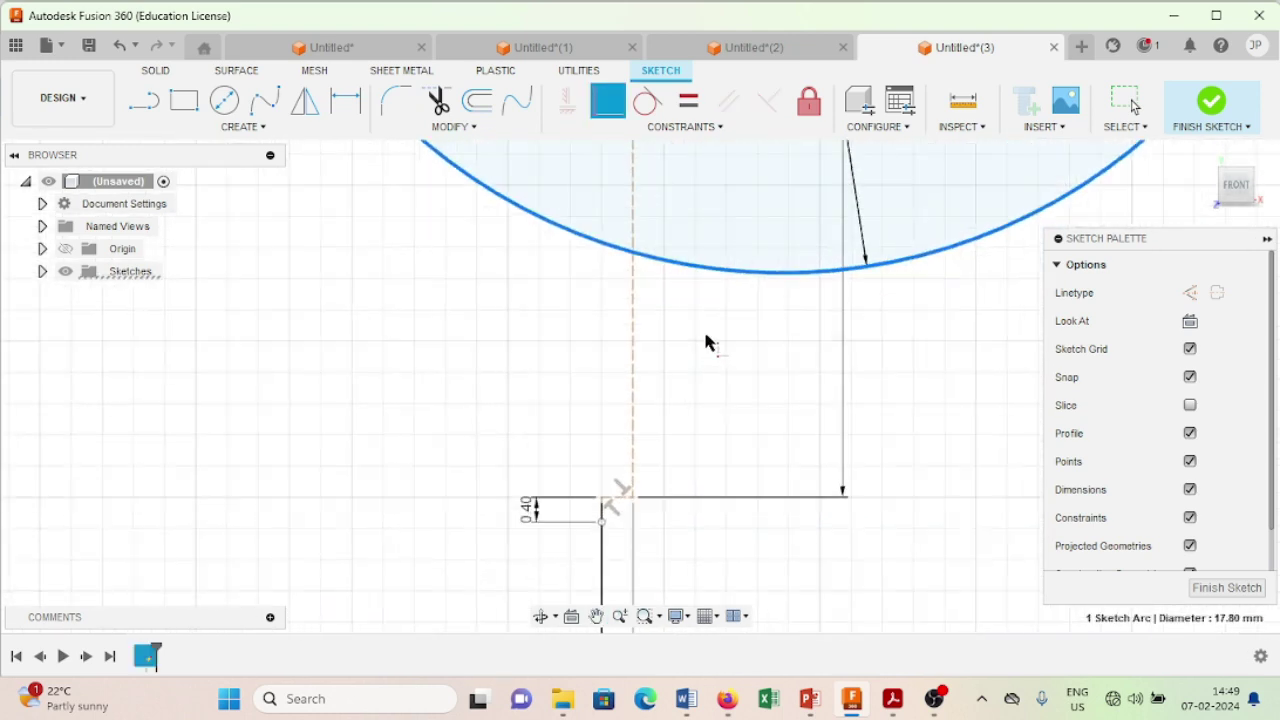
click(634, 499)
scroll(716, 550, down, 3)
scroll(720, 515, down, 3)
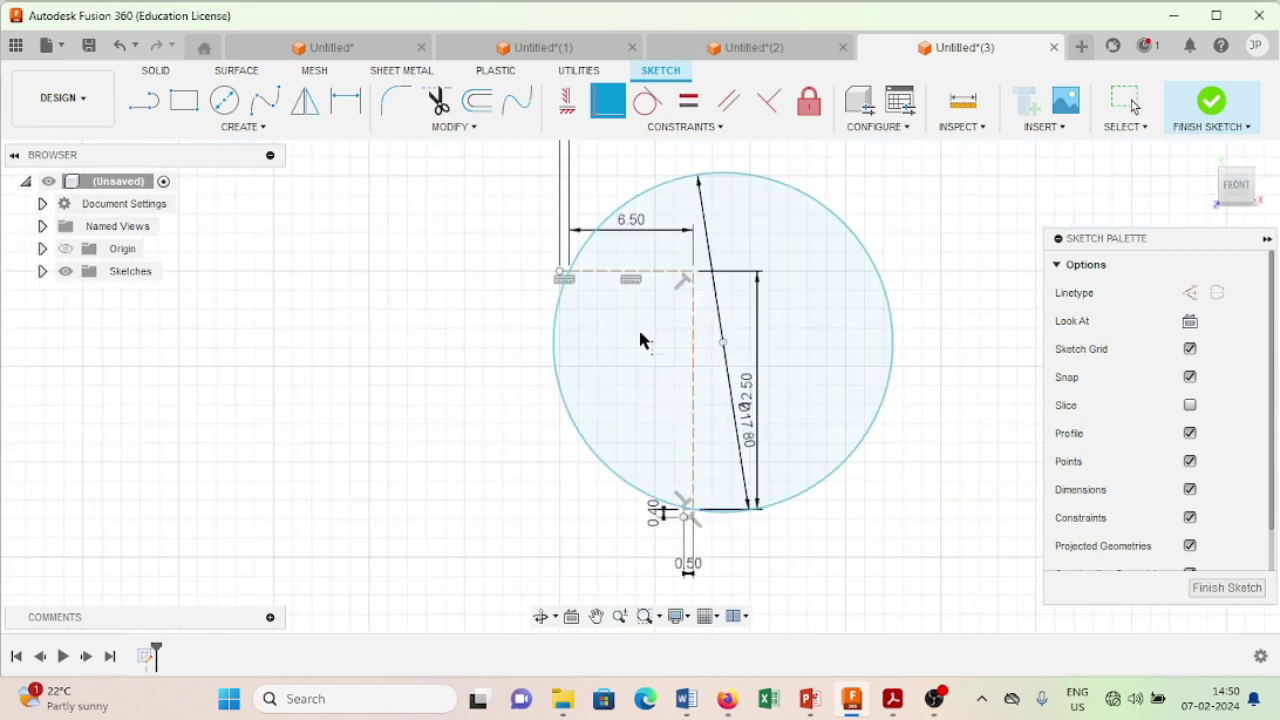
click(440, 104)
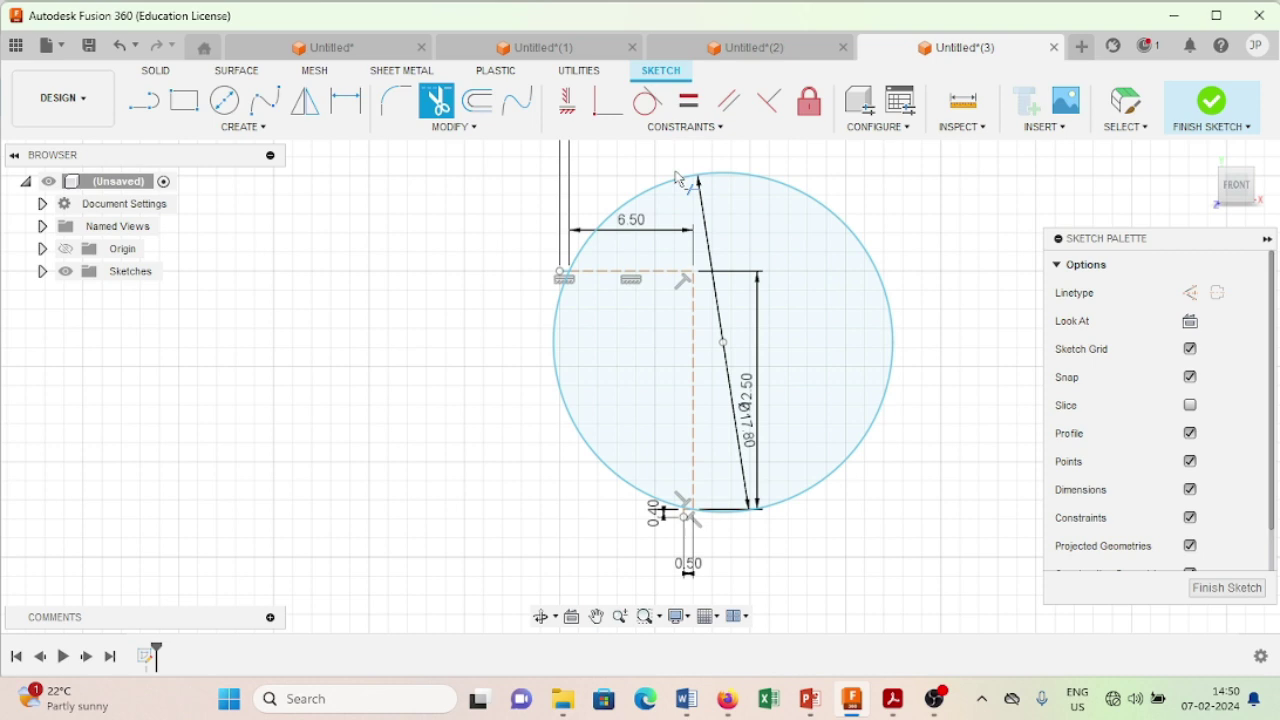
click(745, 184)
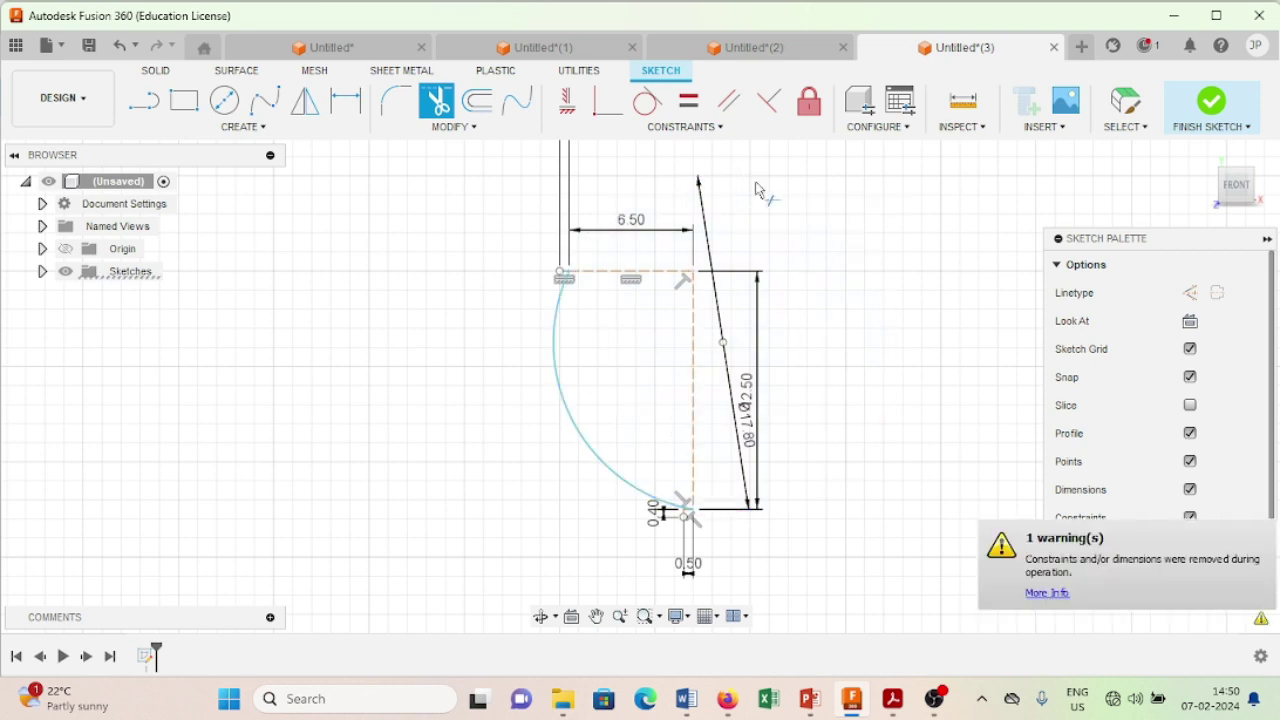
Draw a Ø18.80 circle to the right of the sketch, per the reference drawing
click(226, 101)
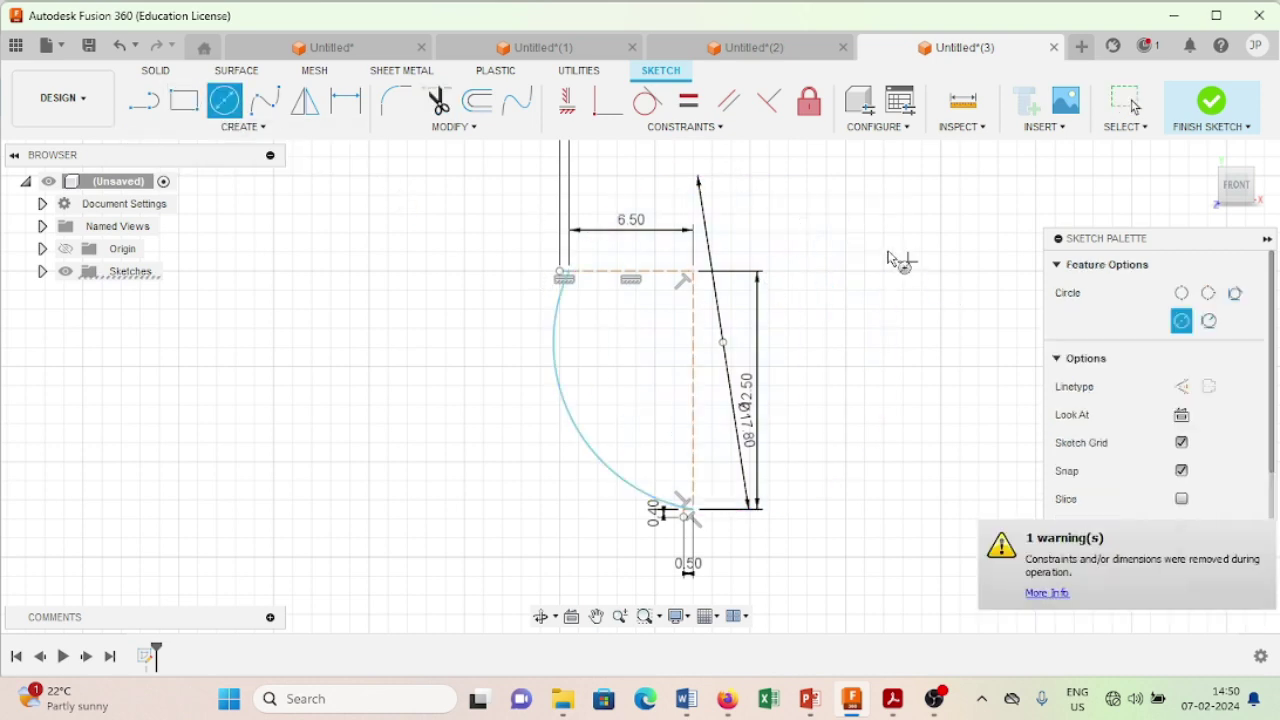
click(864, 232)
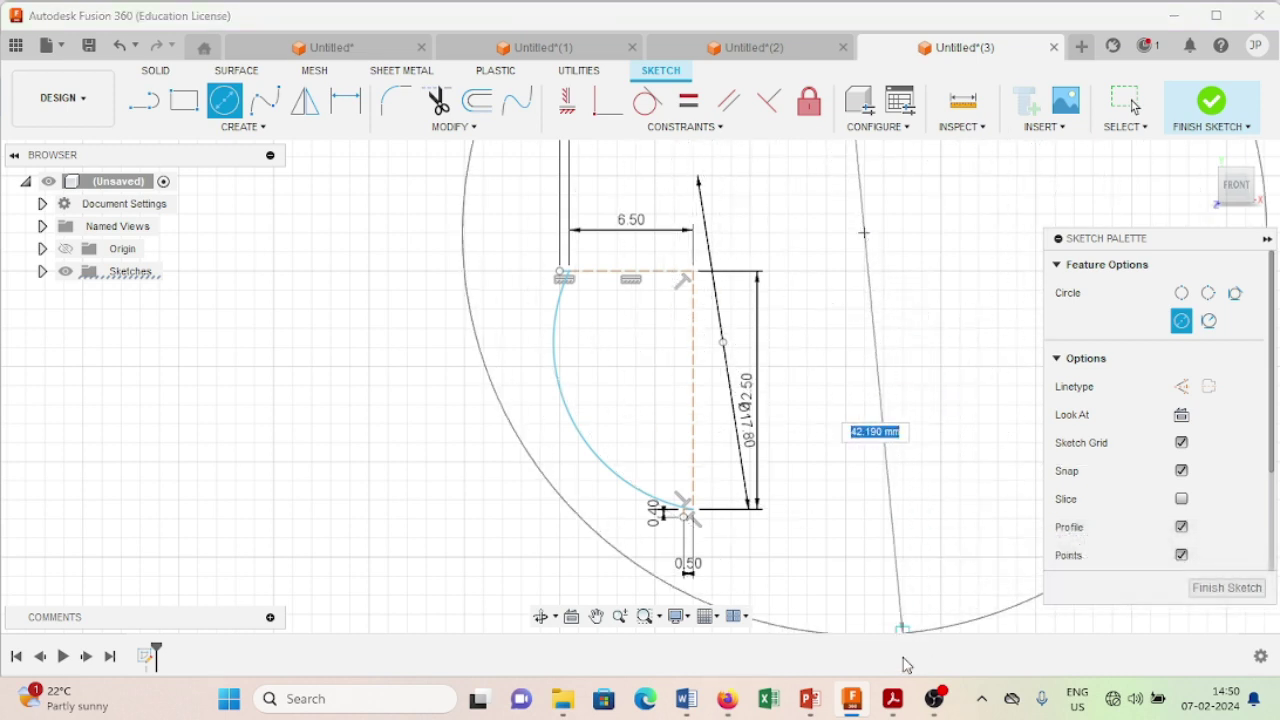
click(893, 698)
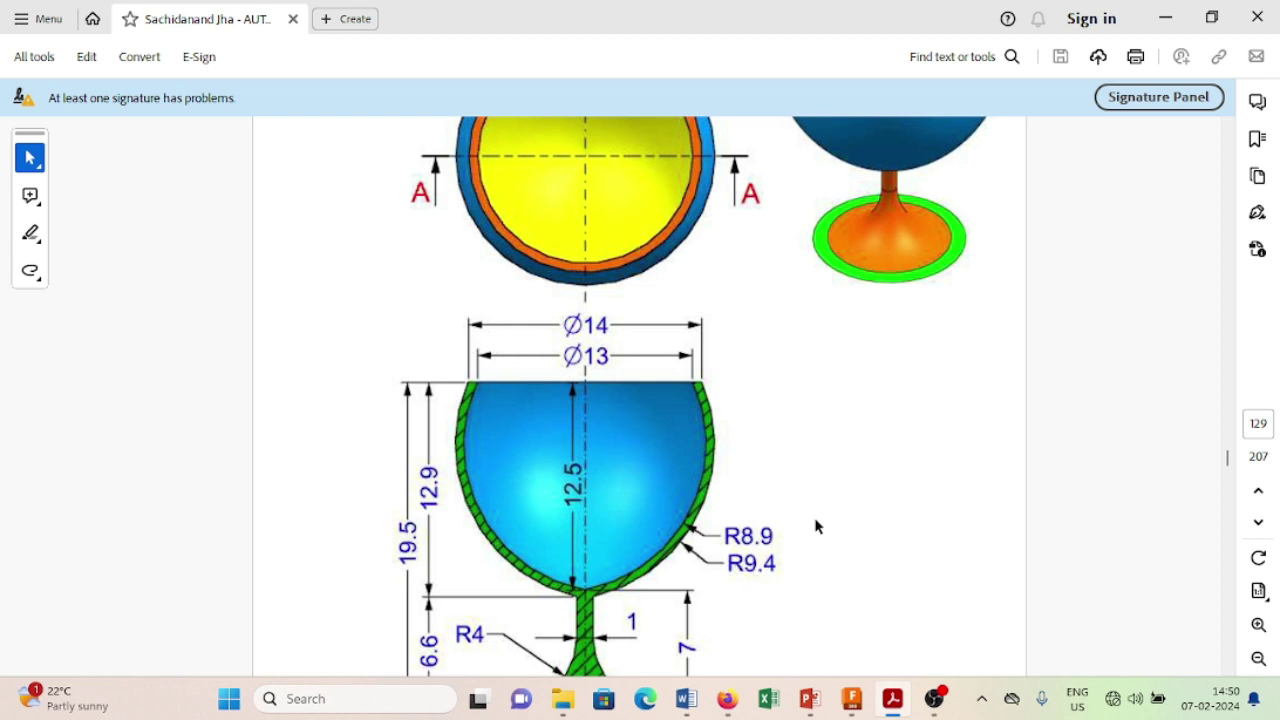
mouse_move(851, 698)
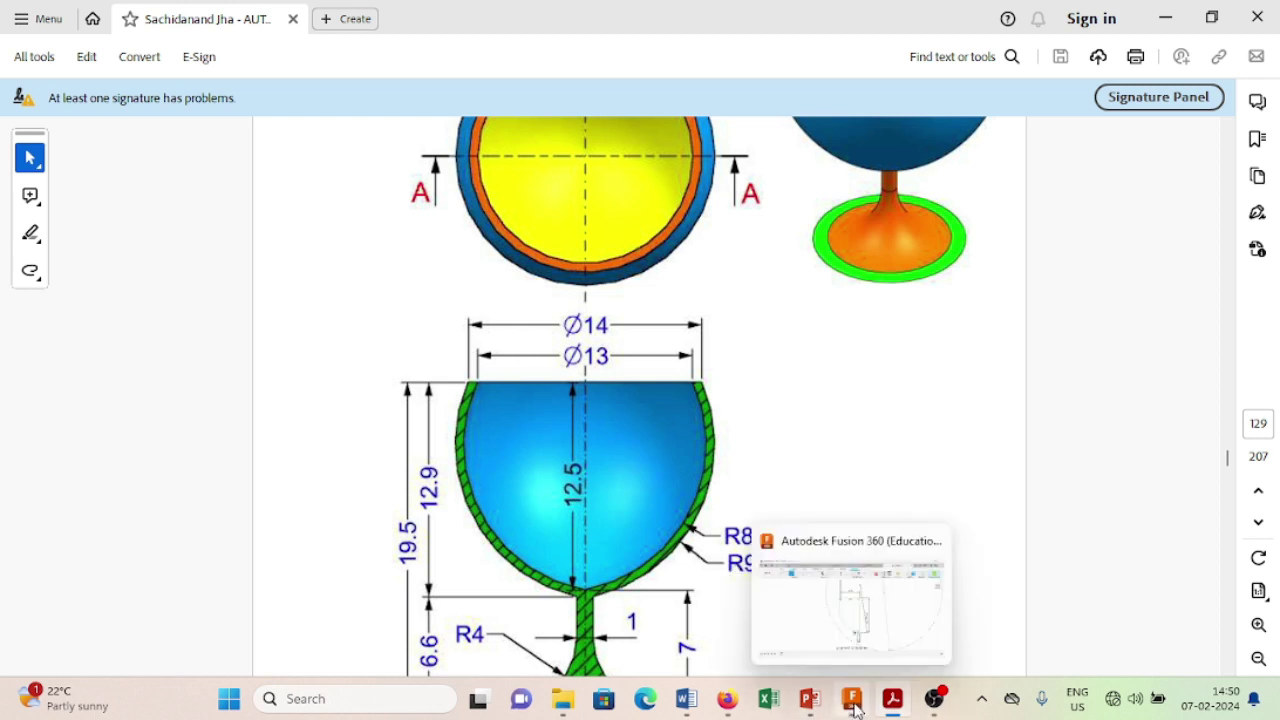
click(855, 708)
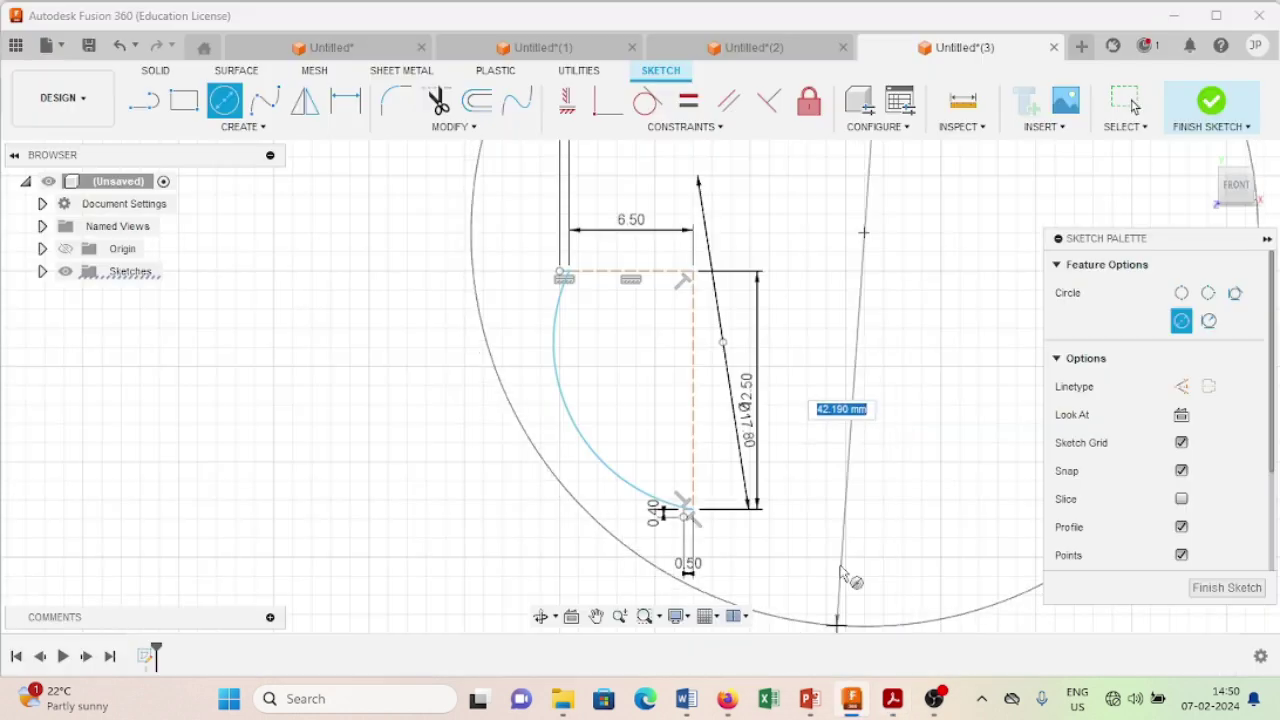
text(18)
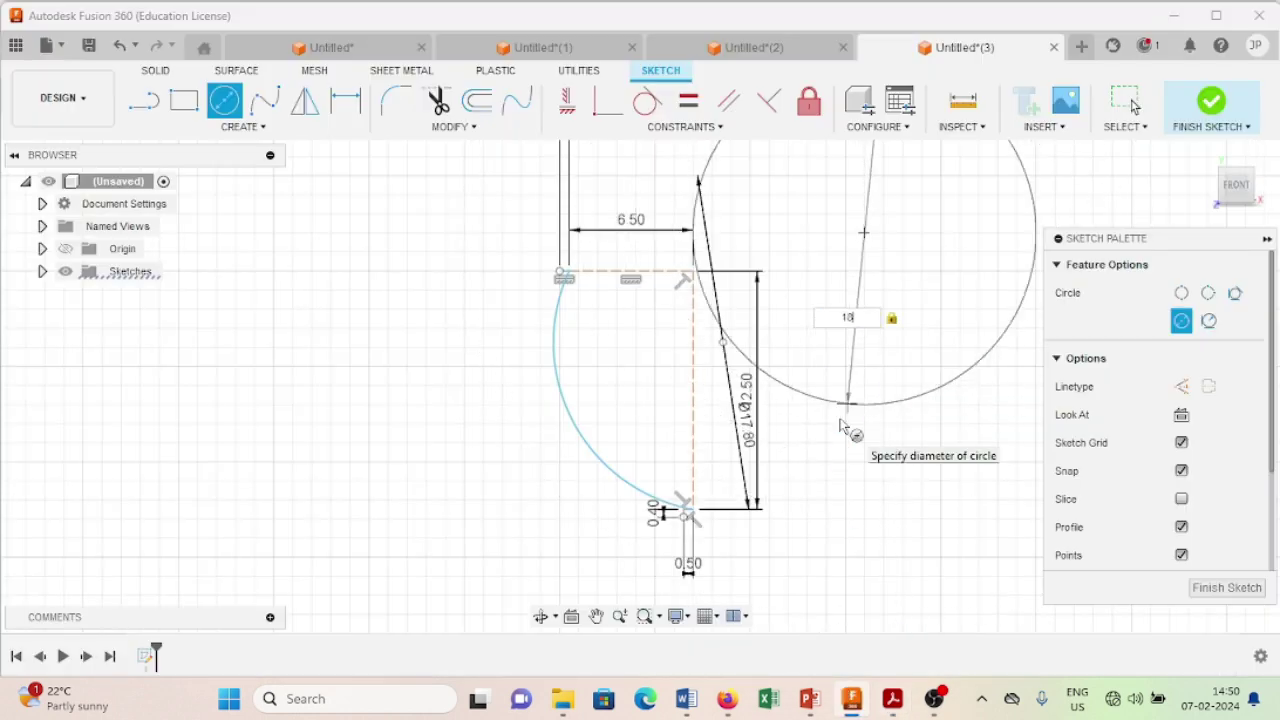
text(.8)
key(Return)
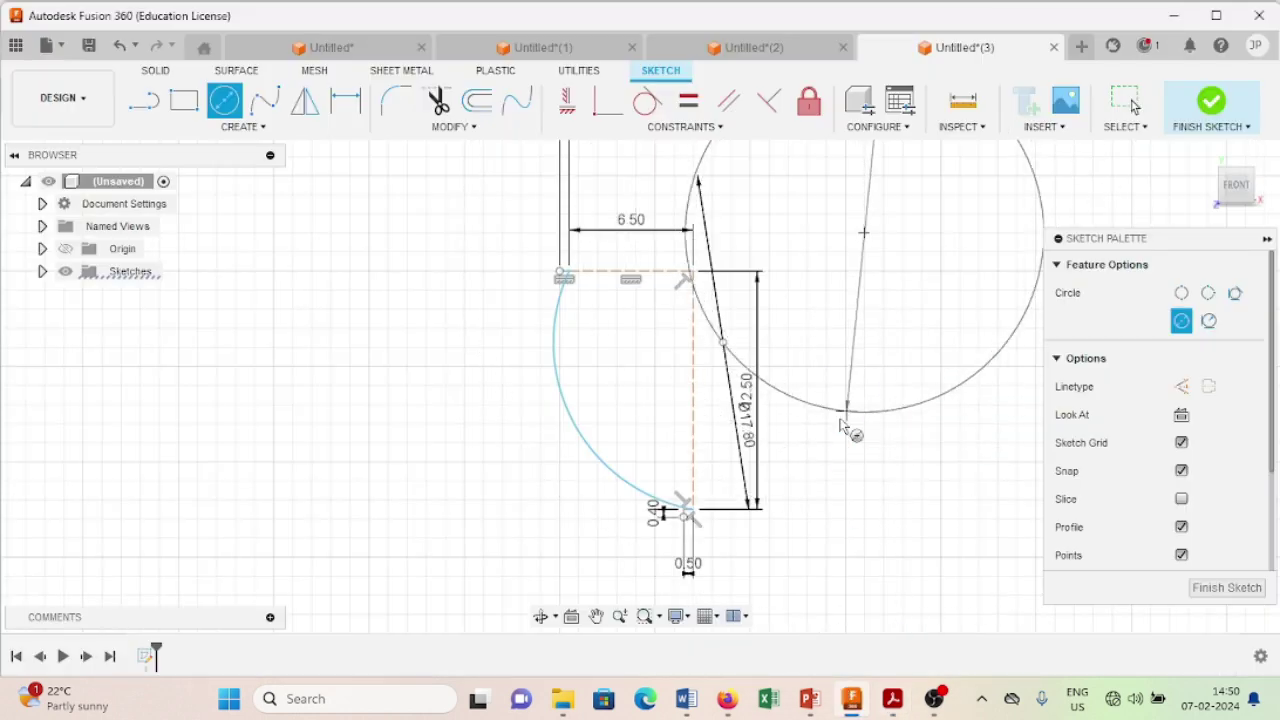
key(Escape)
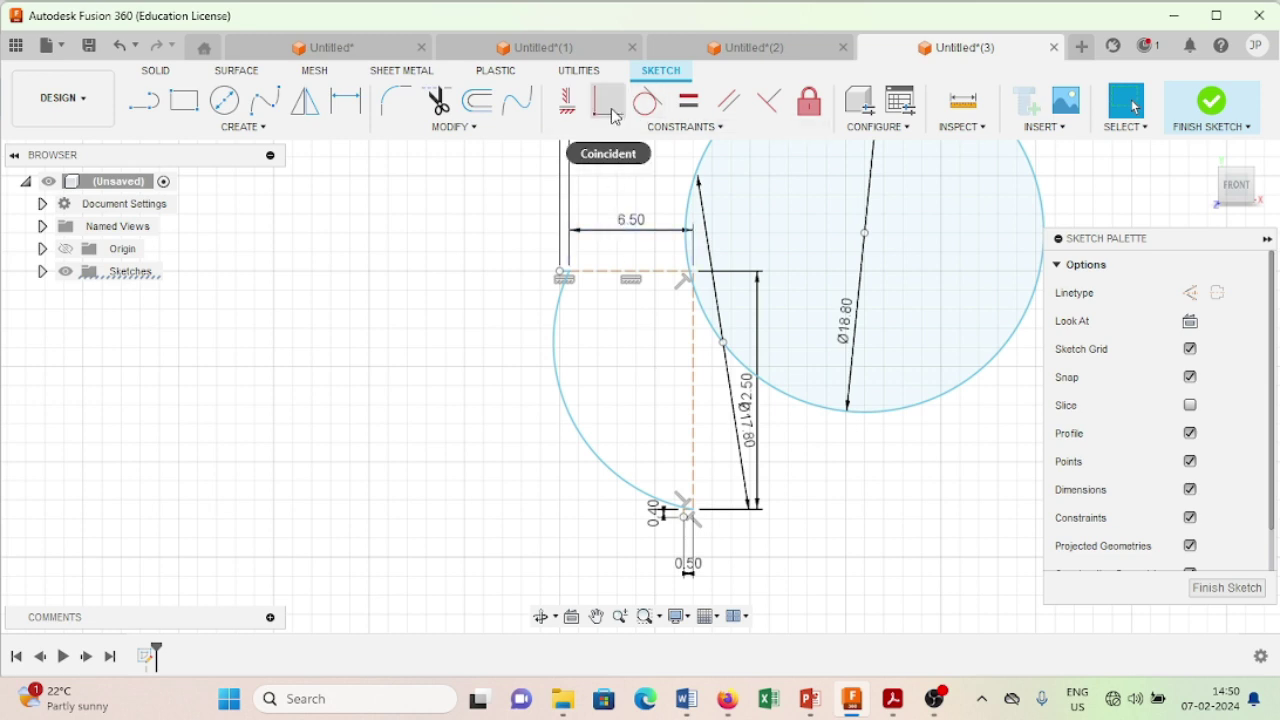
Make the Ø18.80 circle coincident with the dashed line's left end and the inner arc's bottom
click(607, 100)
click(695, 177)
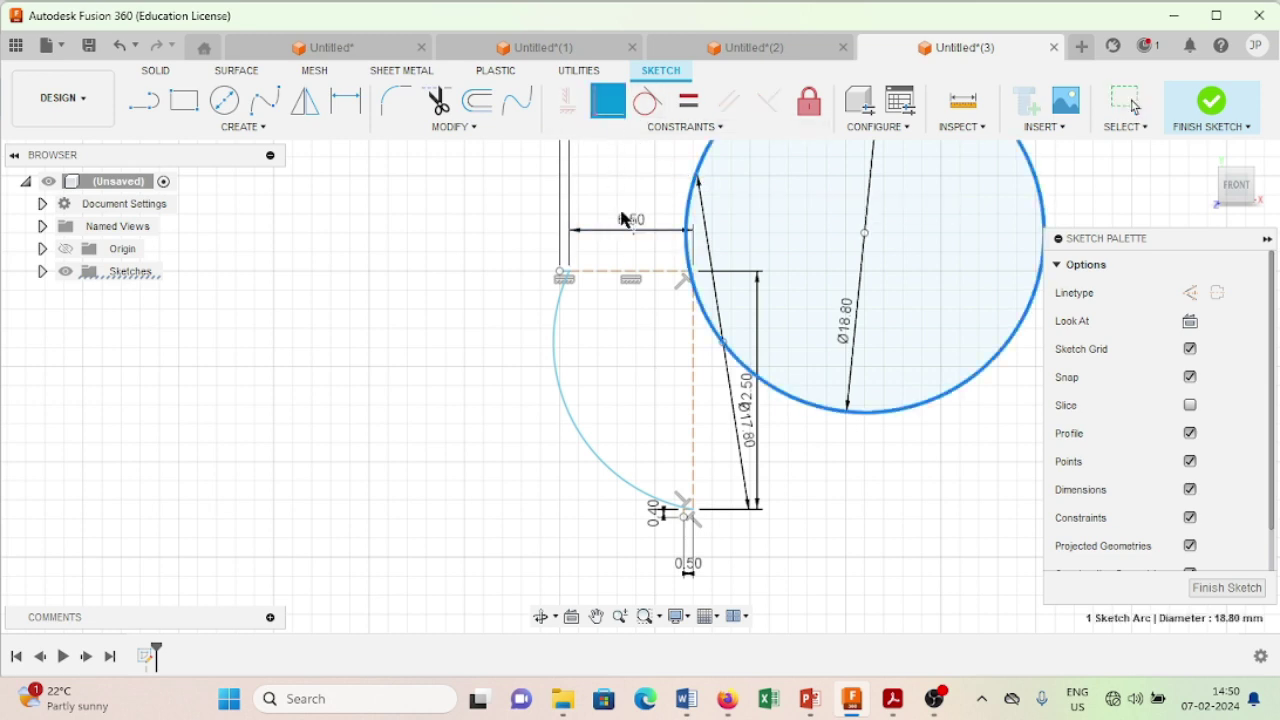
click(560, 276)
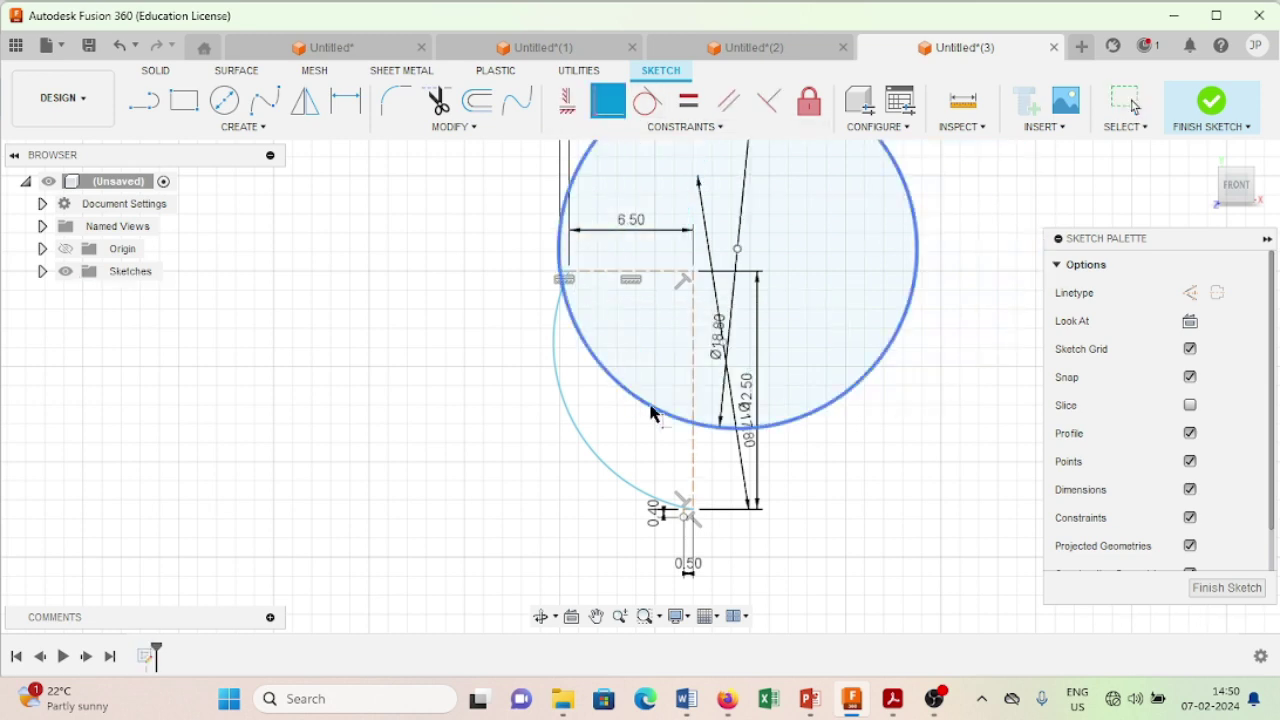
scroll(664, 510, up, 1)
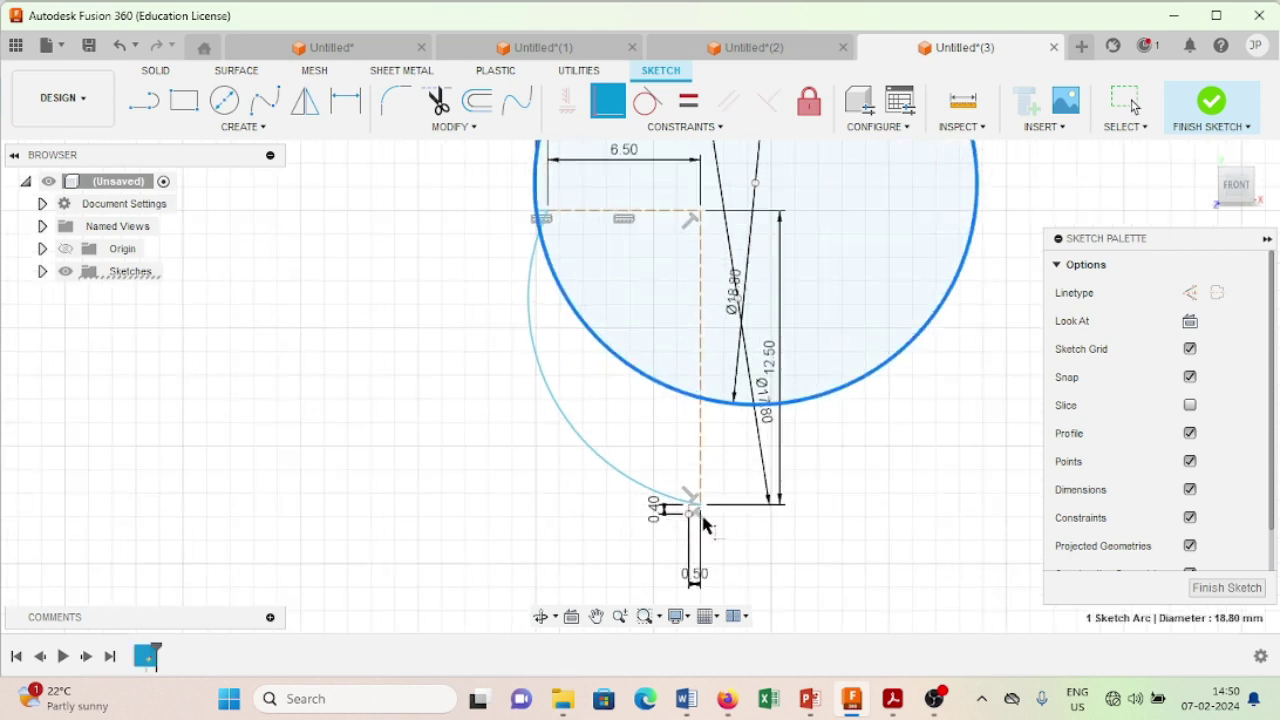
click(692, 517)
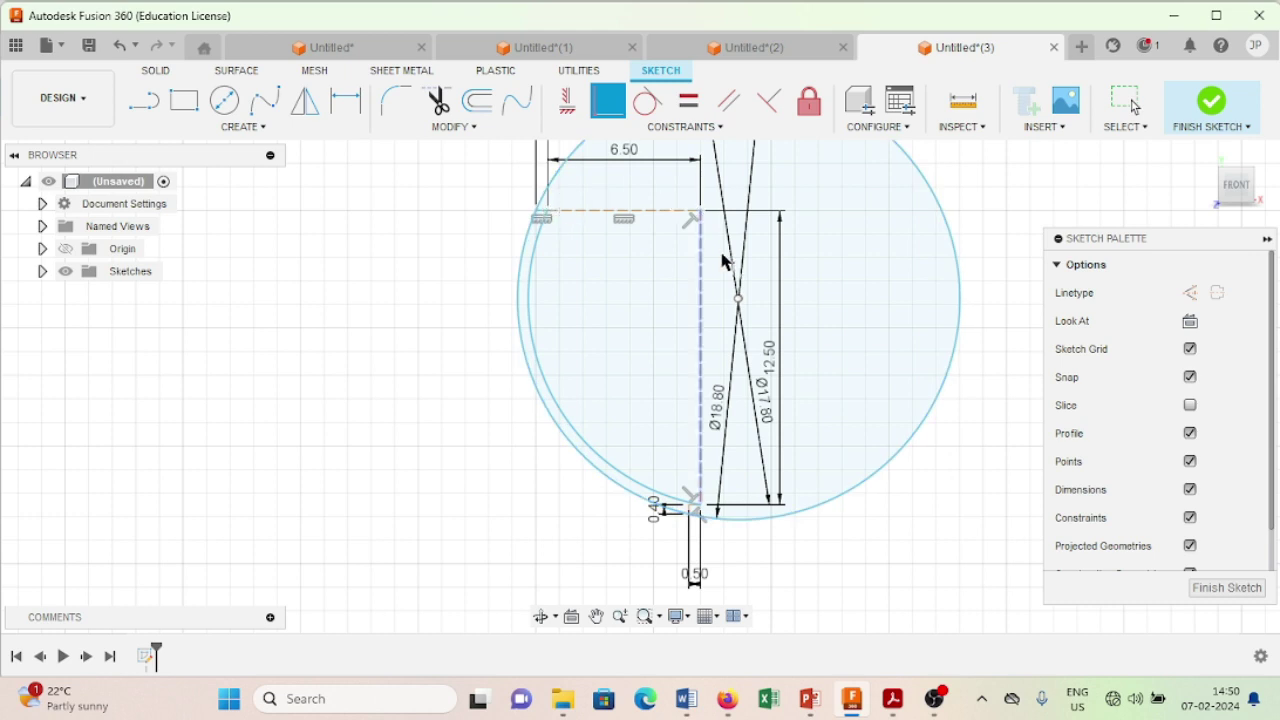
scroll(735, 280, down, 2)
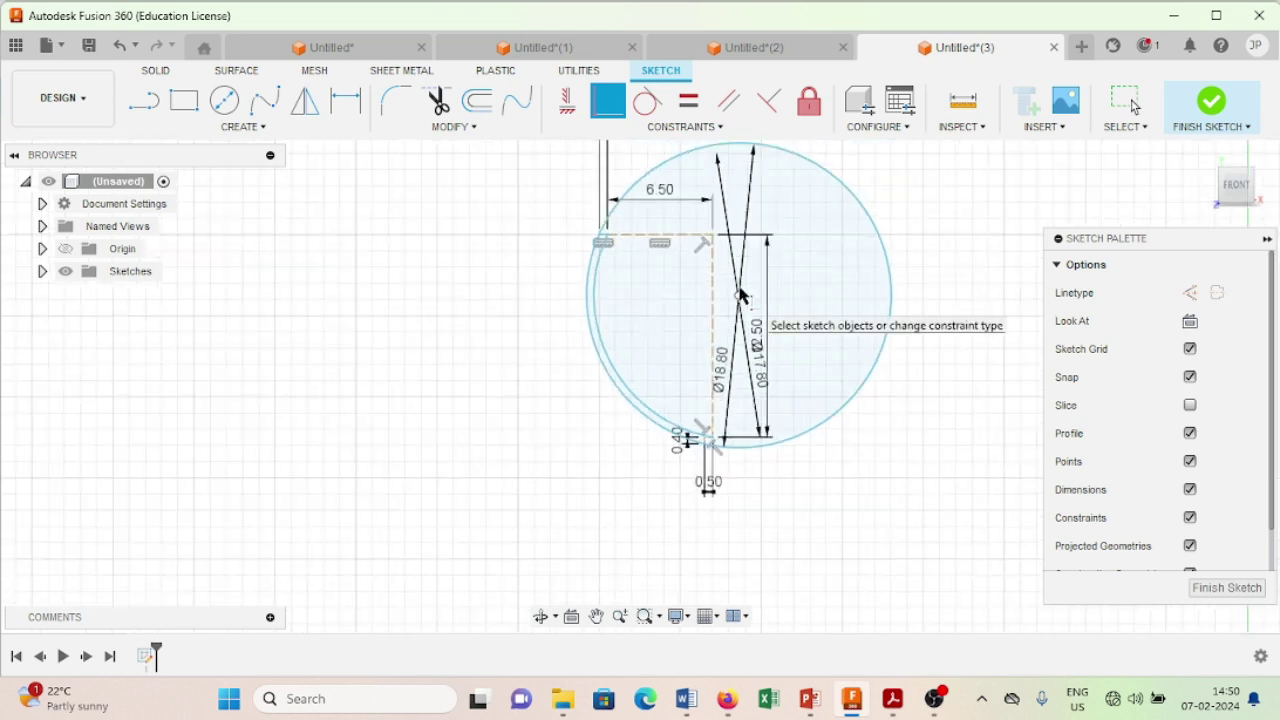
Trim the Ø18.80 circle to its left outer arc alongside the inner bowl arc
click(437, 100)
click(795, 154)
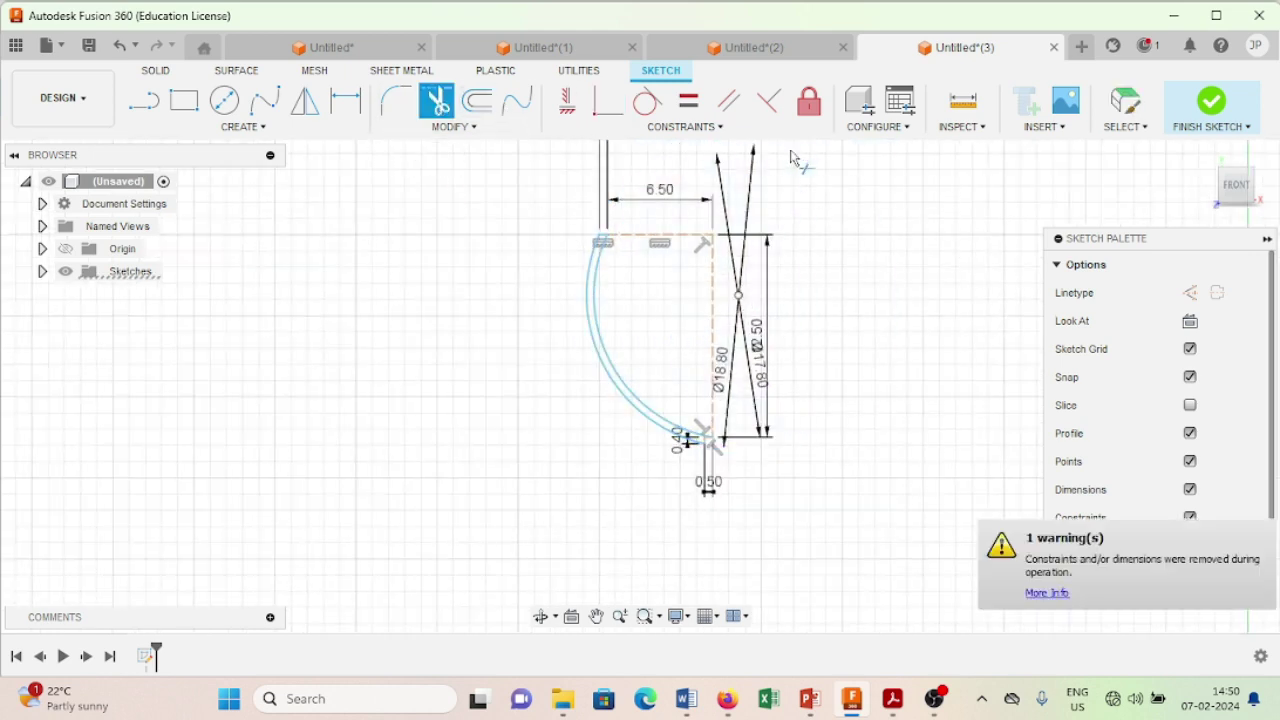
scroll(790, 364, up, 2)
middle_drag(834, 417, 840, 240)
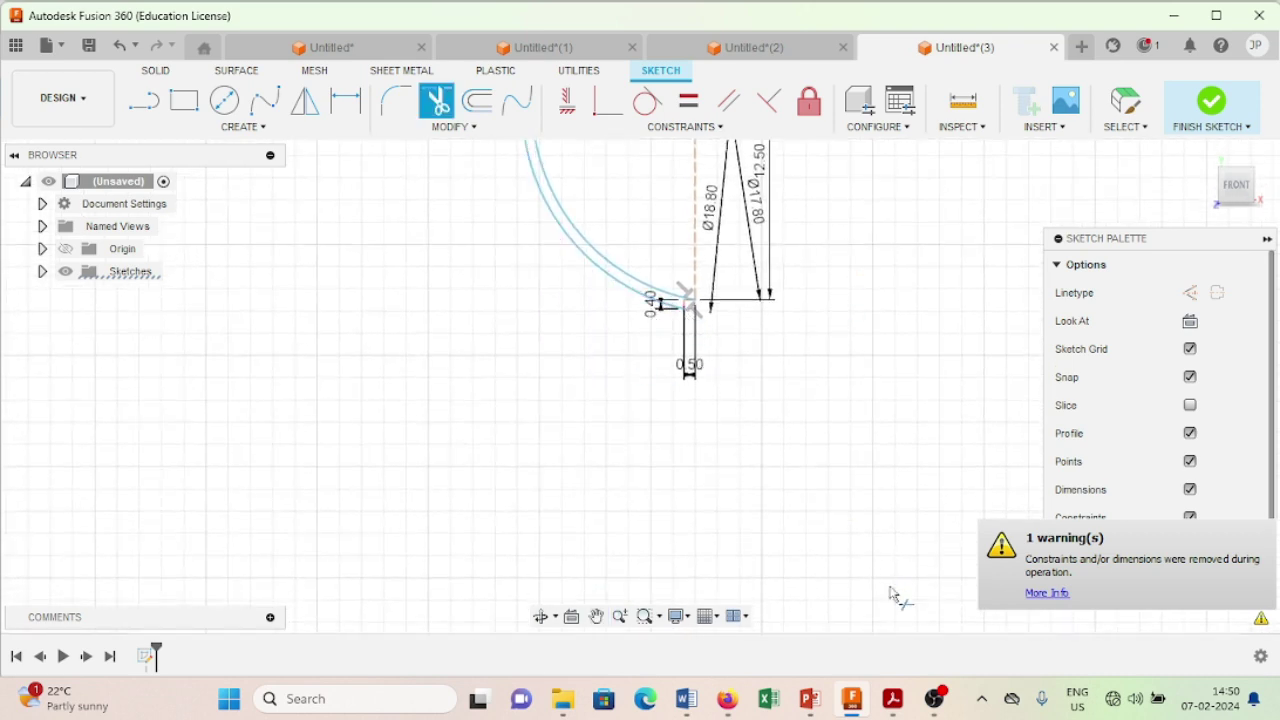
click(893, 698)
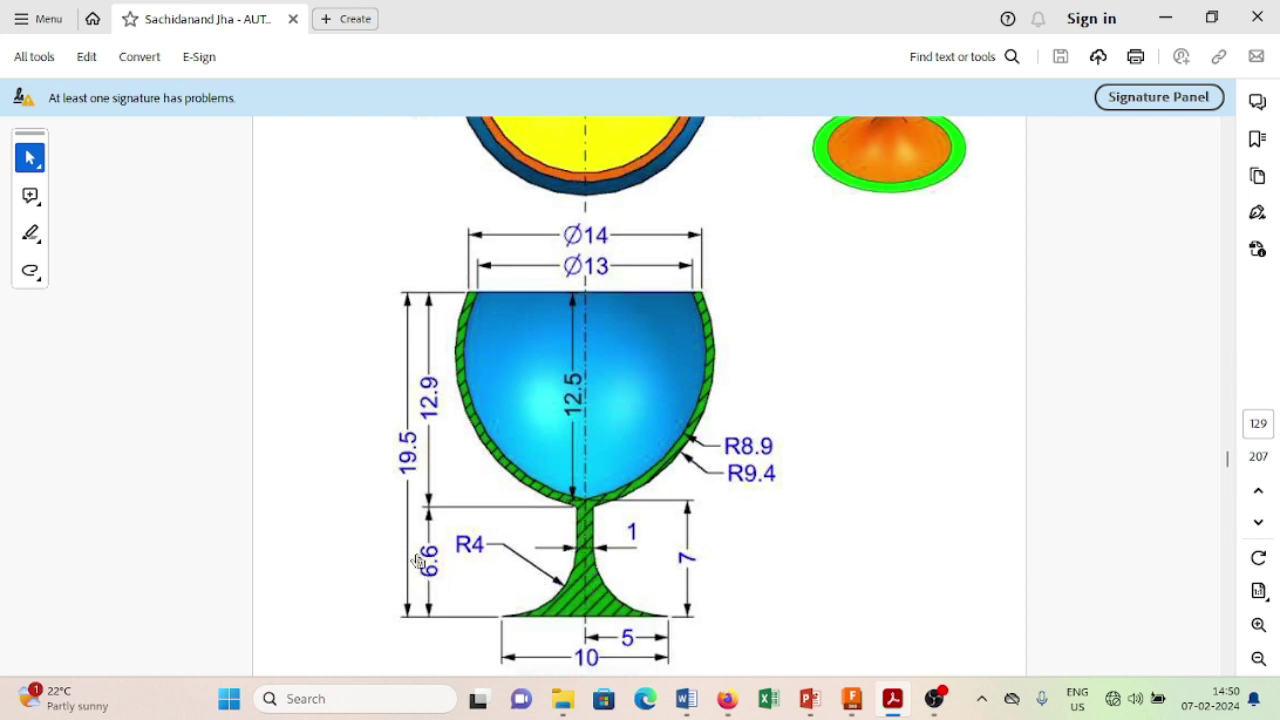
click(893, 700)
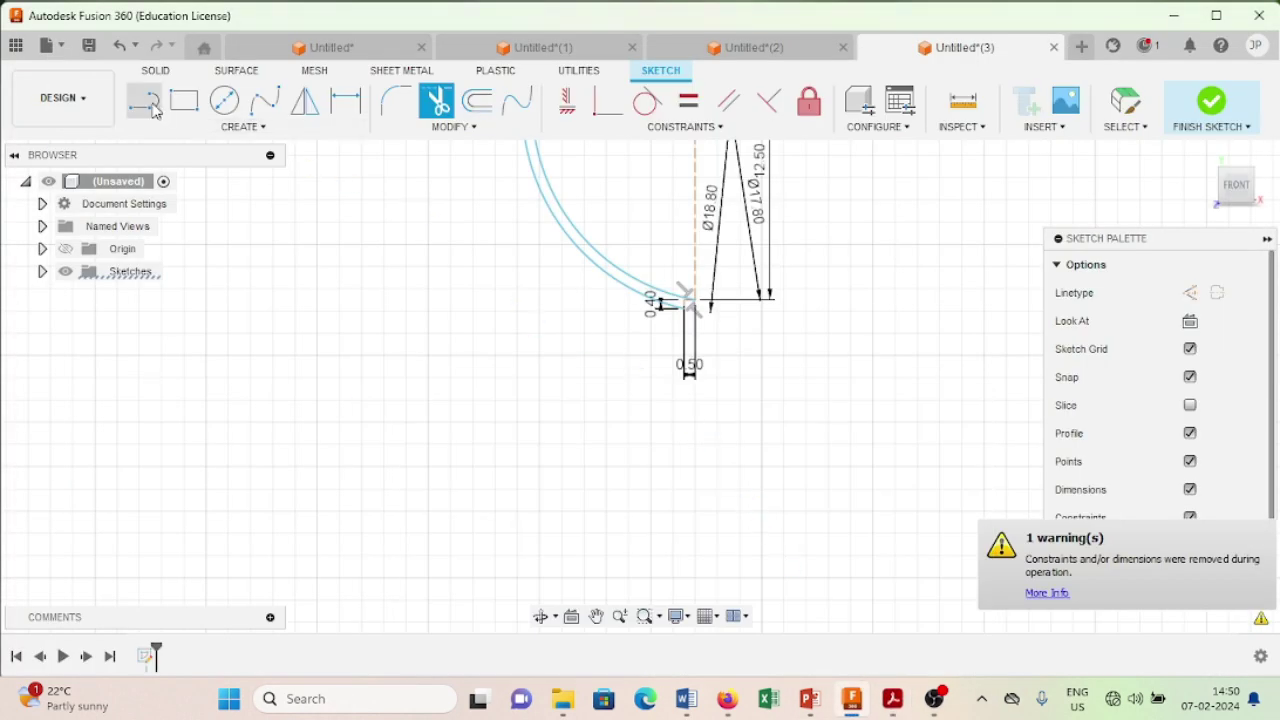
Draw a 6.60 mm vertical line down from the bowl's bottom point
scroll(688, 305, up, 1)
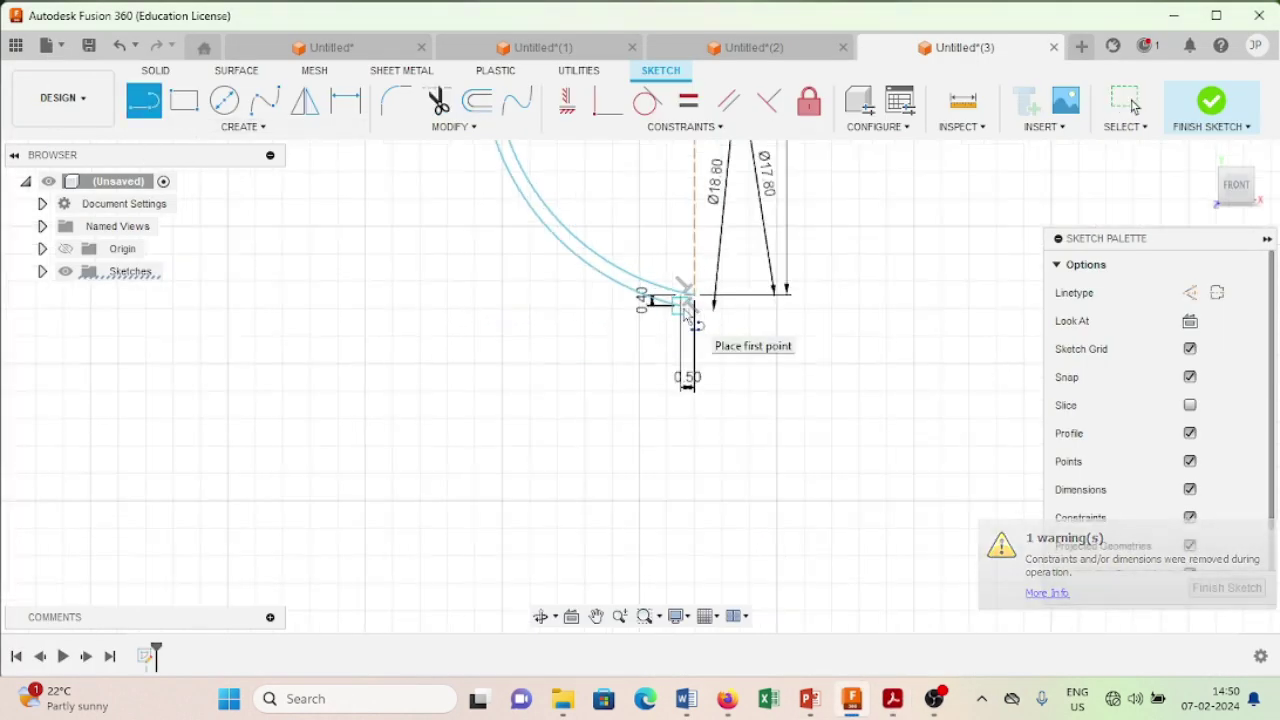
drag(687, 388, 683, 418)
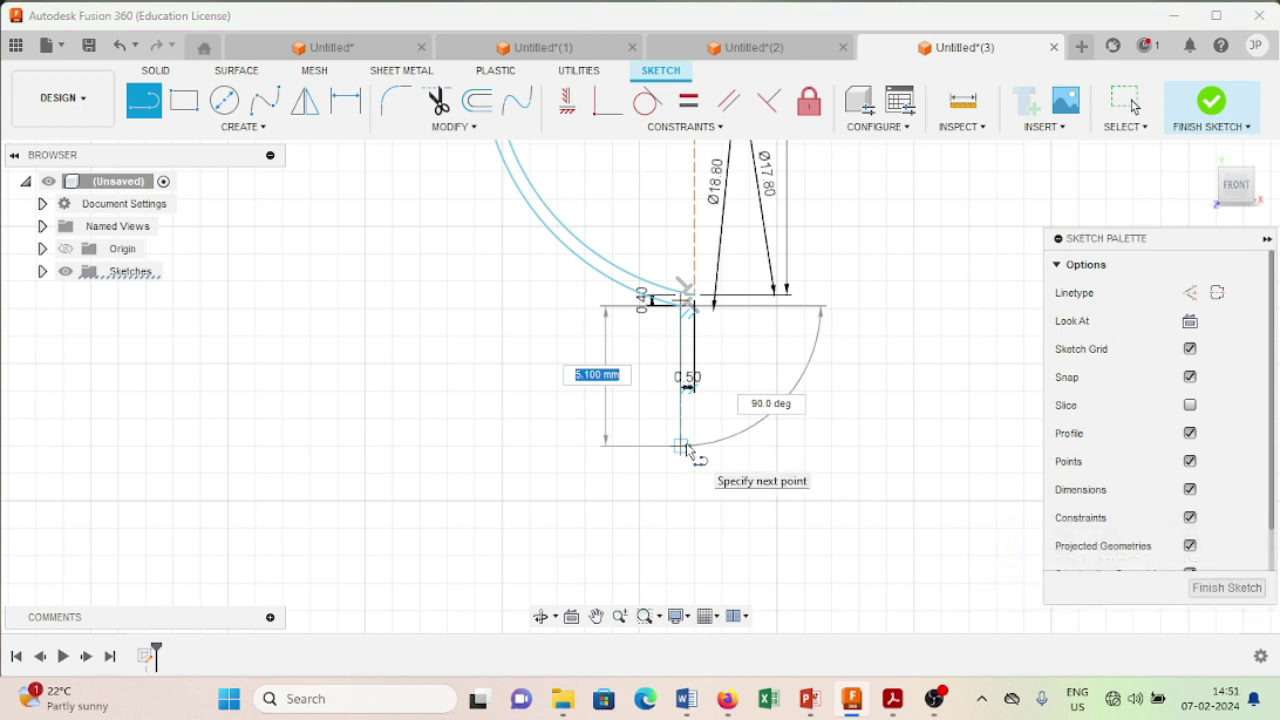
text(6)
key(Tab)
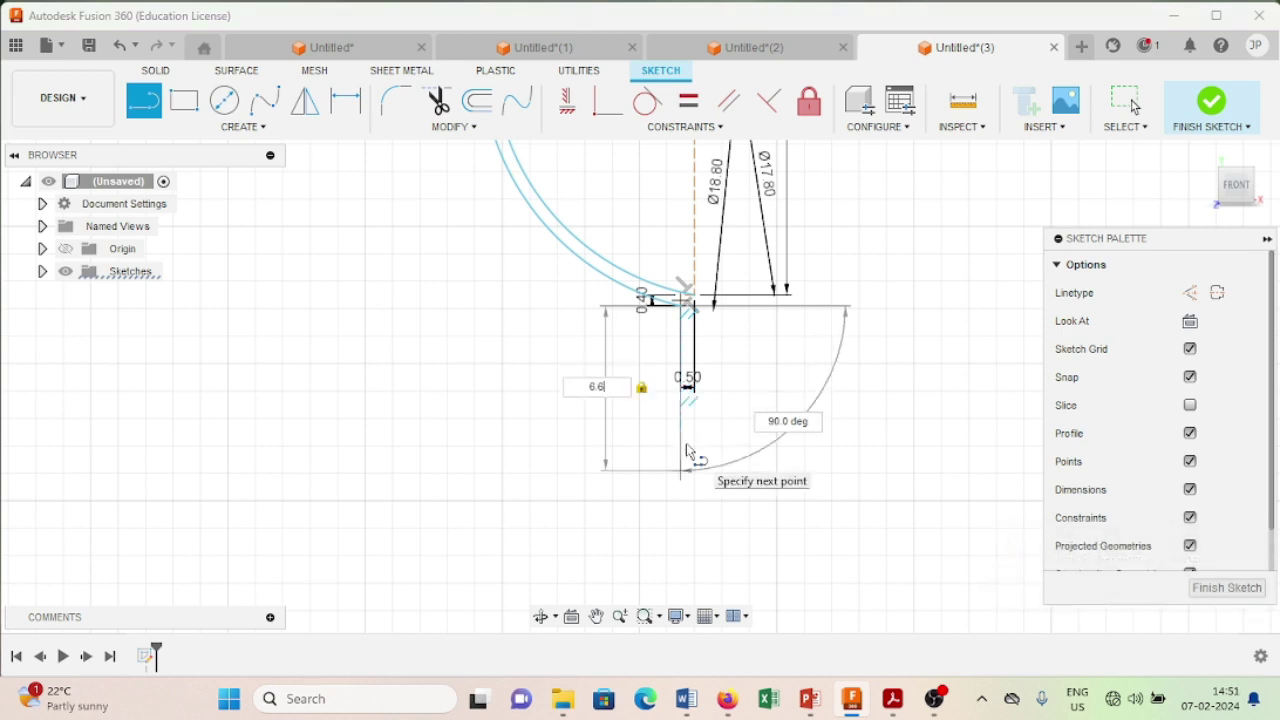
key(Return)
key(Escape)
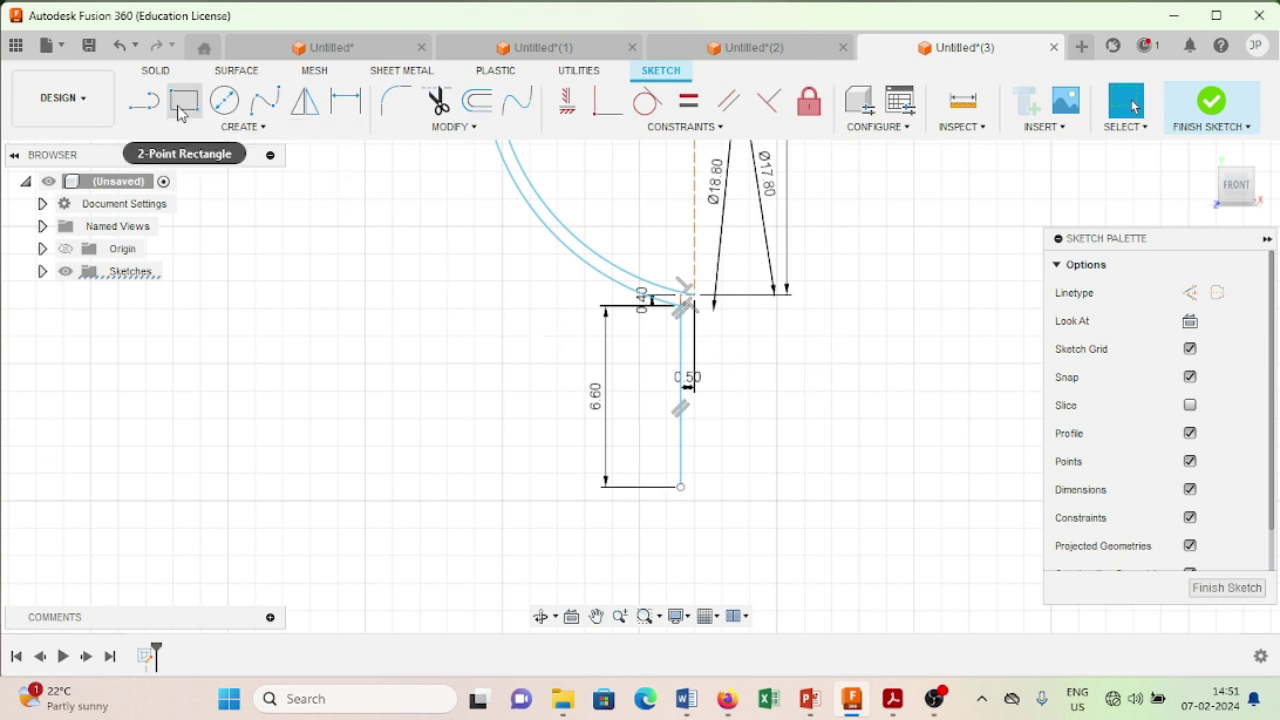
Add a 7.00 mm vertical construction line down from the bowl's bottom corner
click(143, 100)
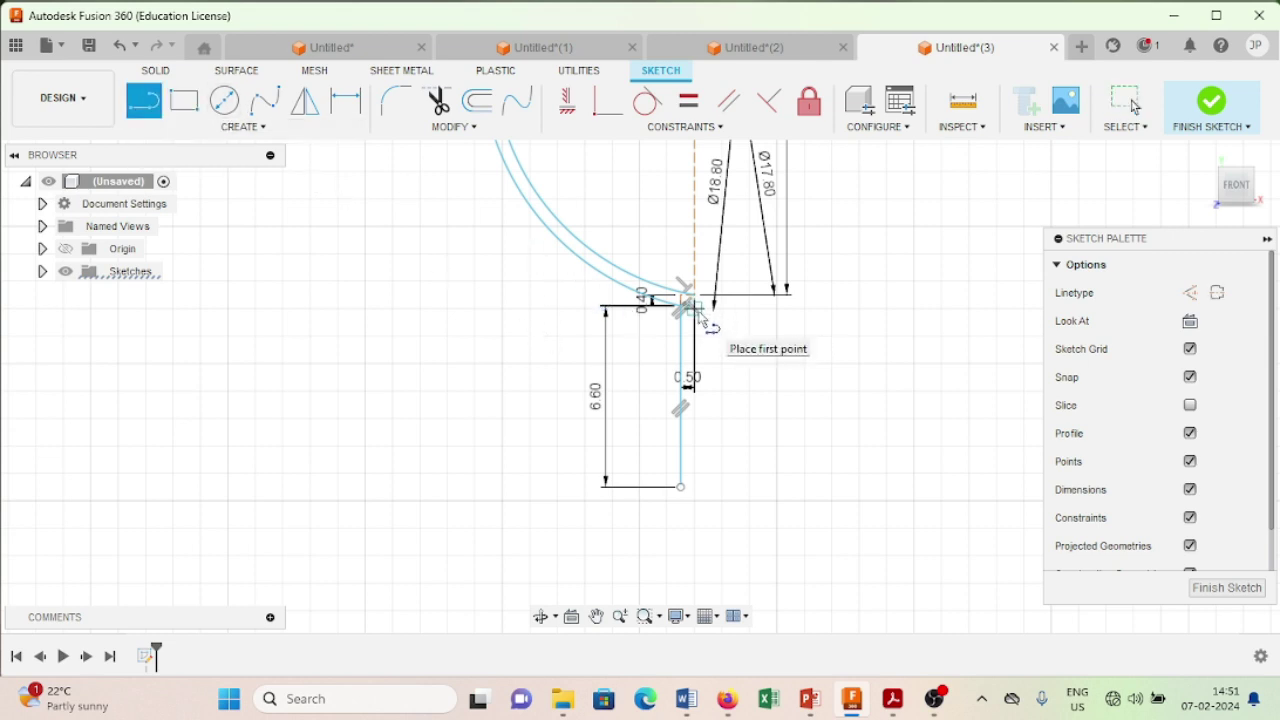
click(1190, 292)
scroll(683, 312, up, 1)
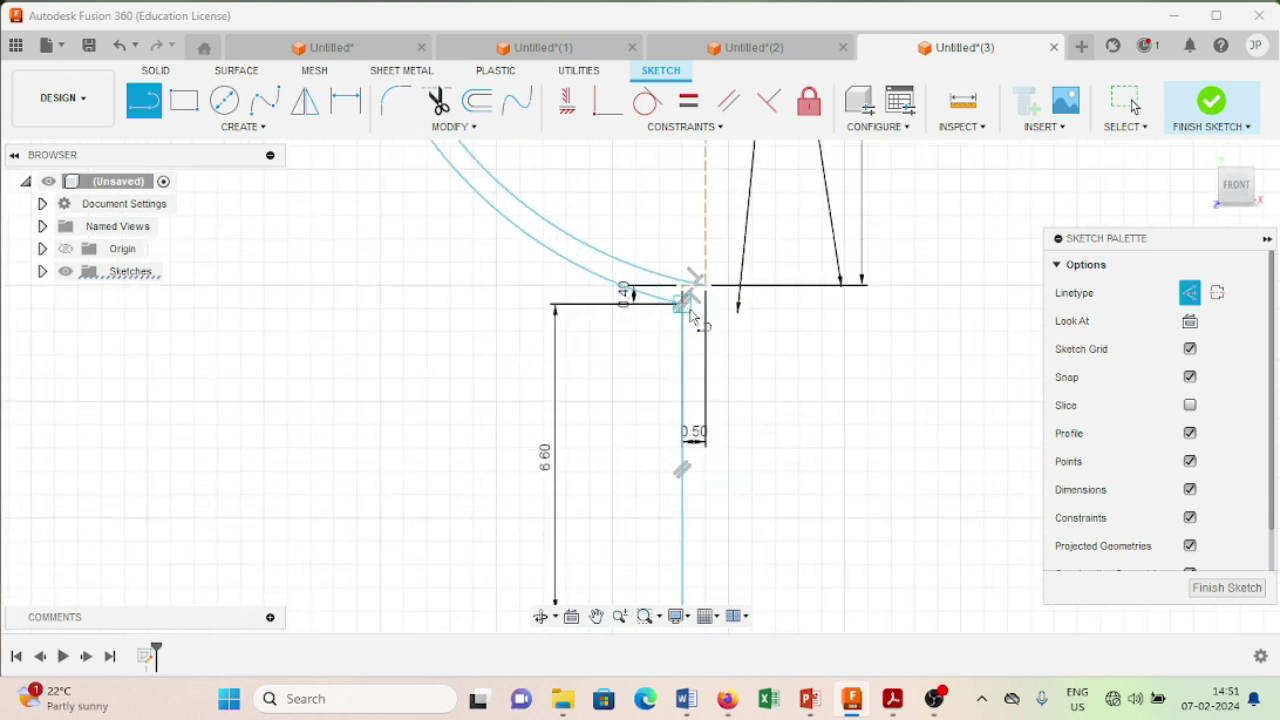
scroll(720, 280, up, 1)
click(717, 271)
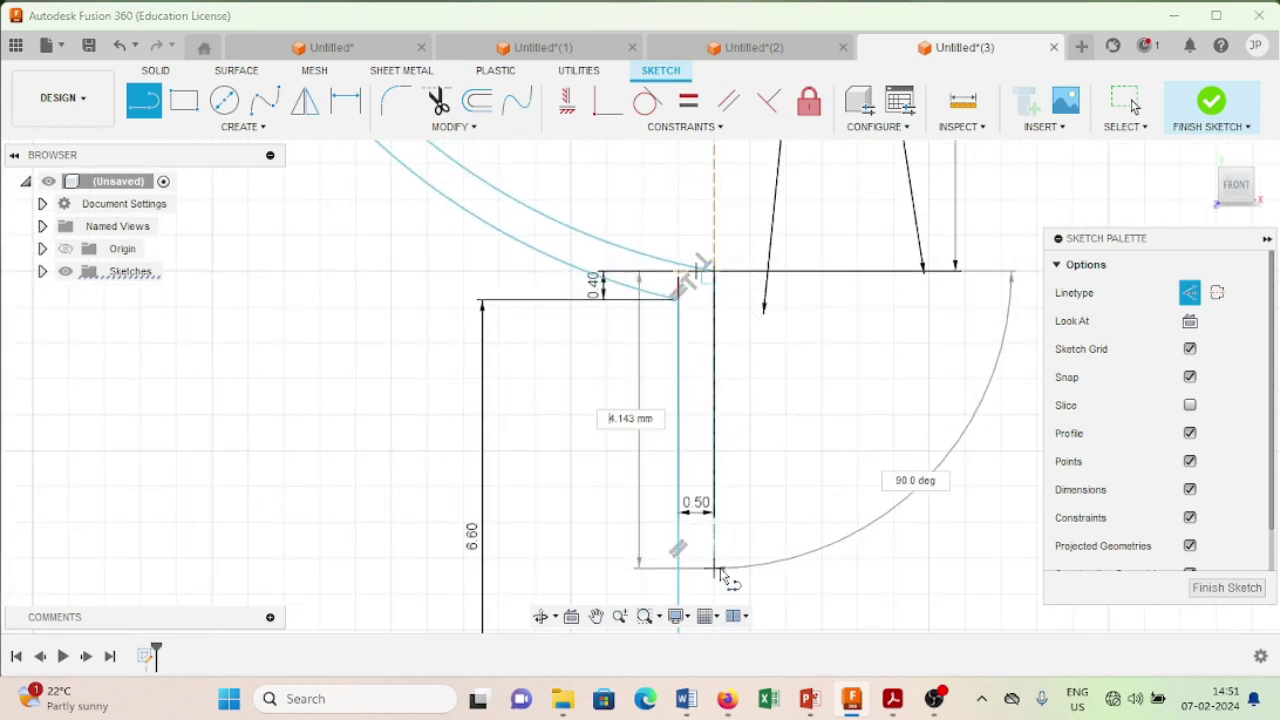
middle_drag(722, 560, 735, 403)
text(7)
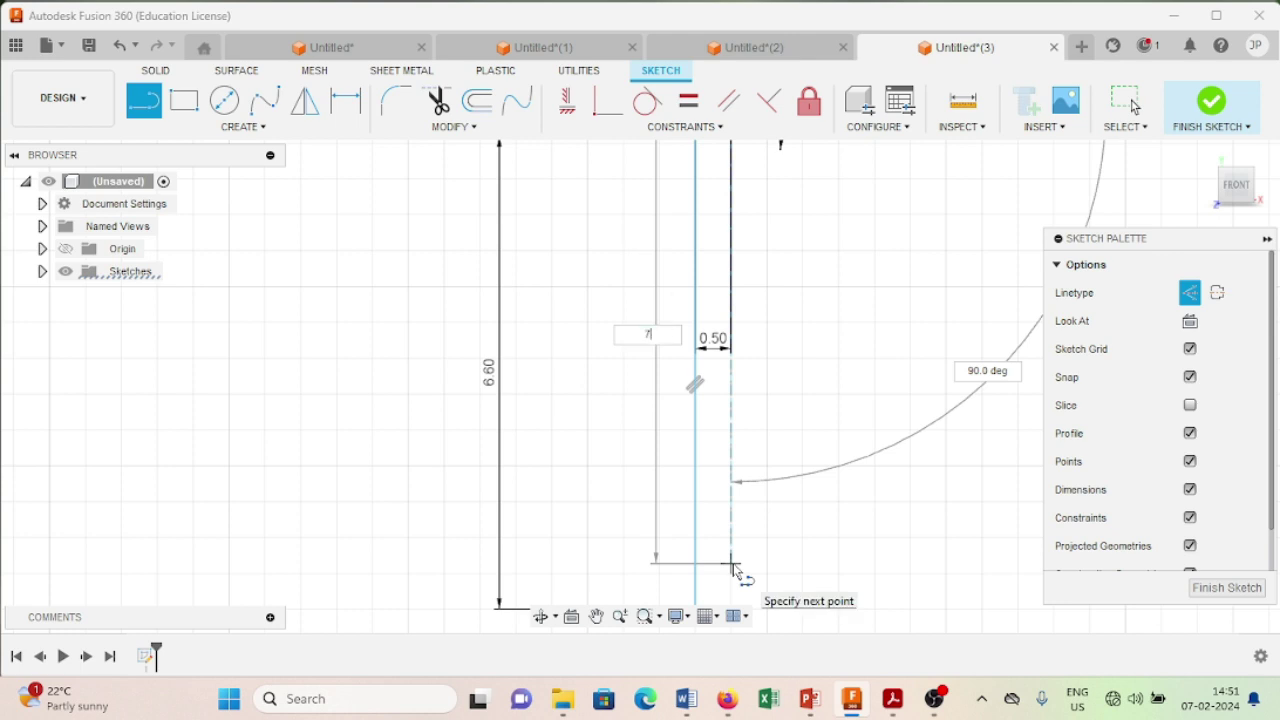
key(Tab)
key(Return)
key(Escape)
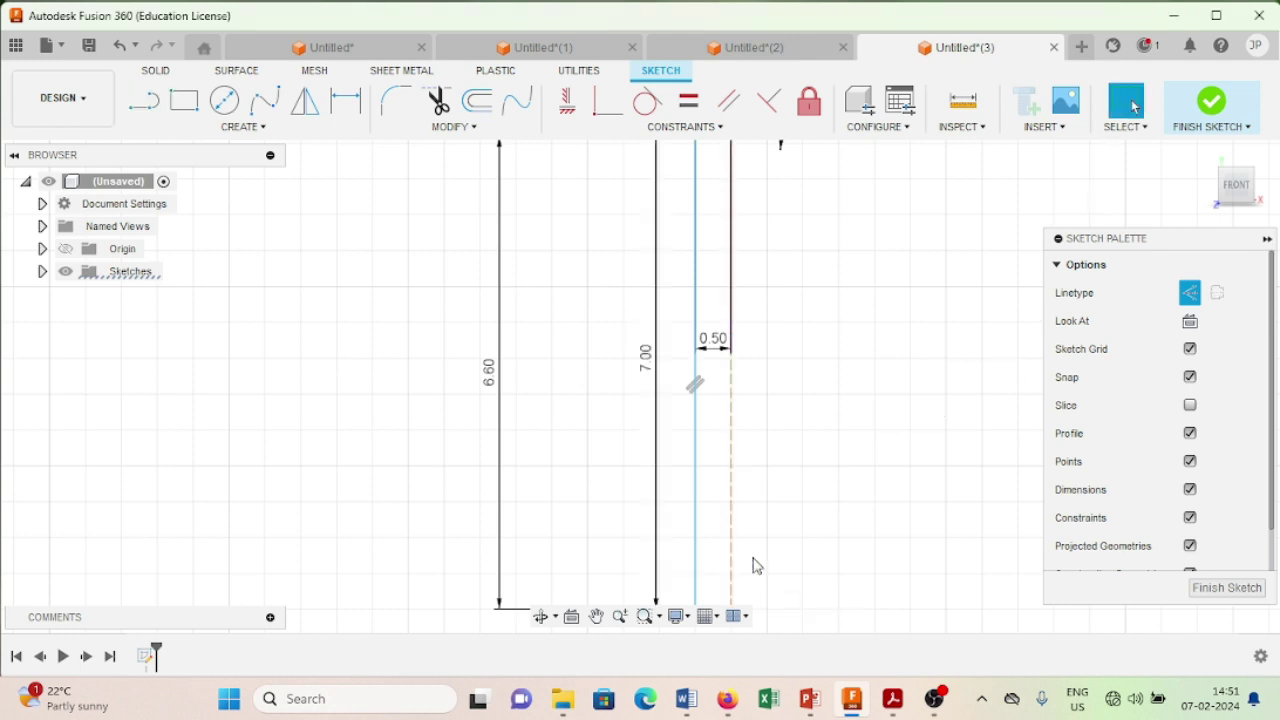
scroll(765, 558, down, 2)
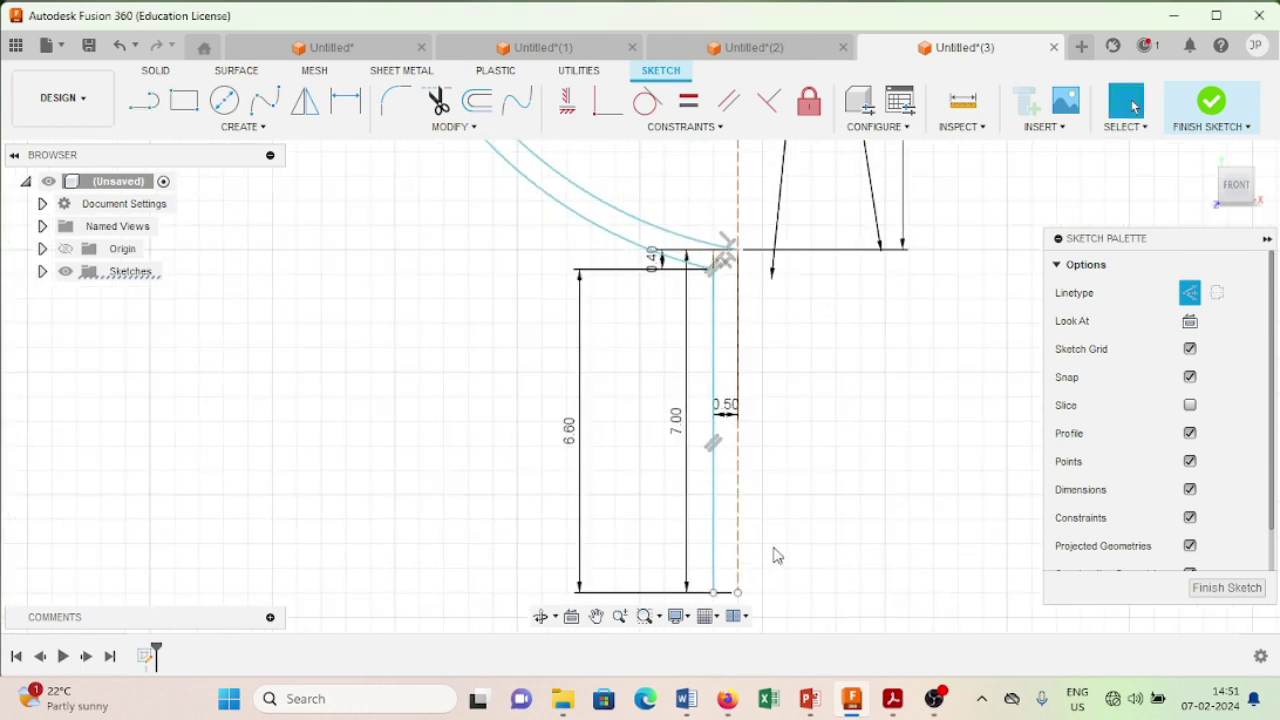
Draw a 5.00 mm normal line leftward from the stem's bottom end as the foot's half-width
click(146, 104)
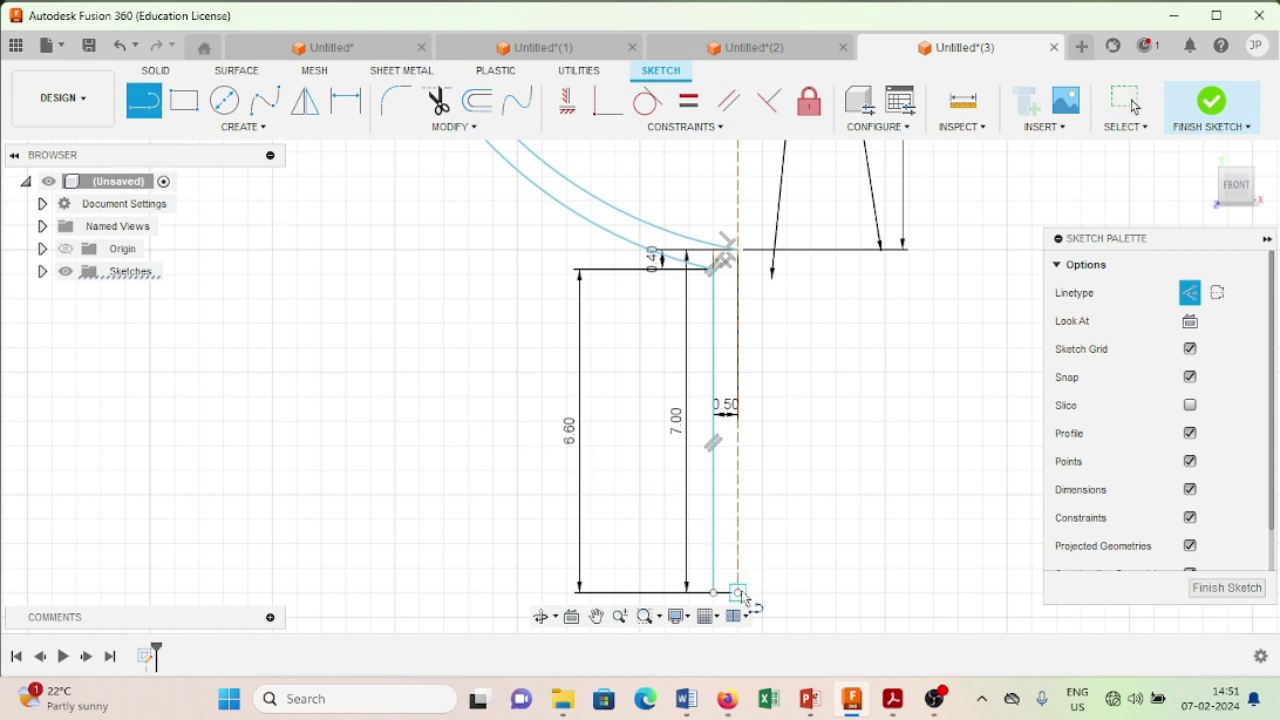
click(893, 700)
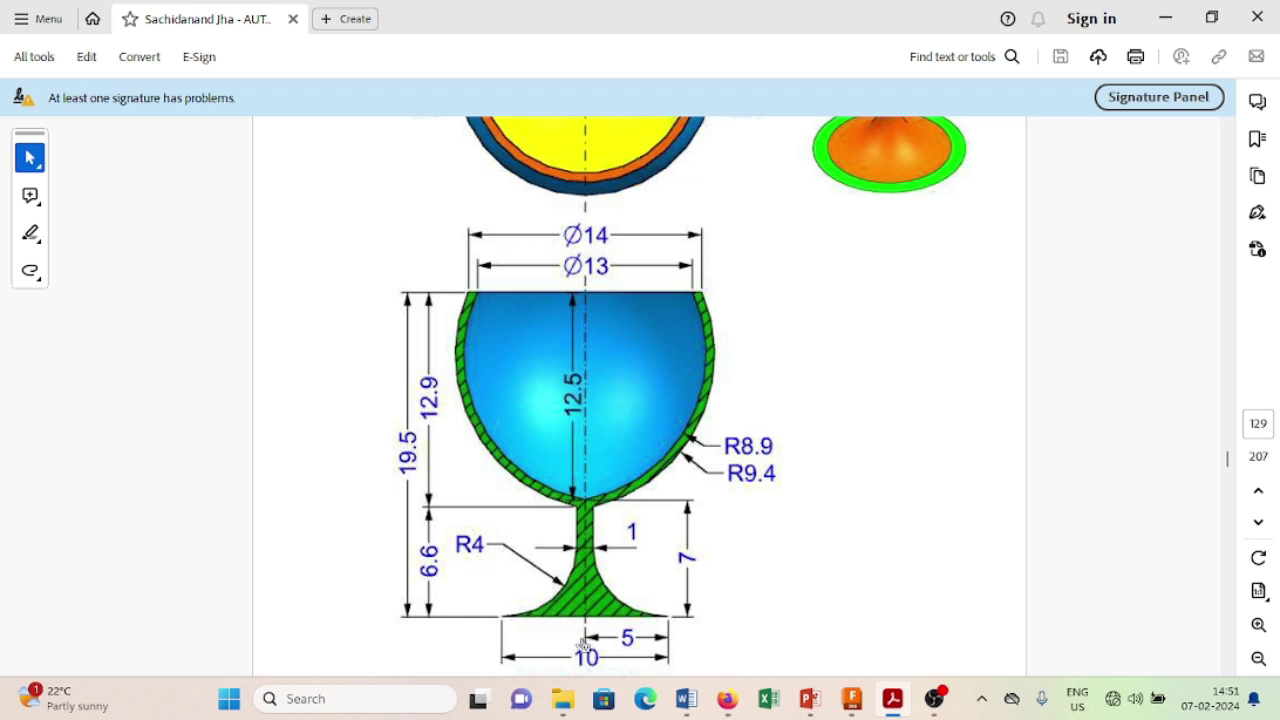
click(852, 700)
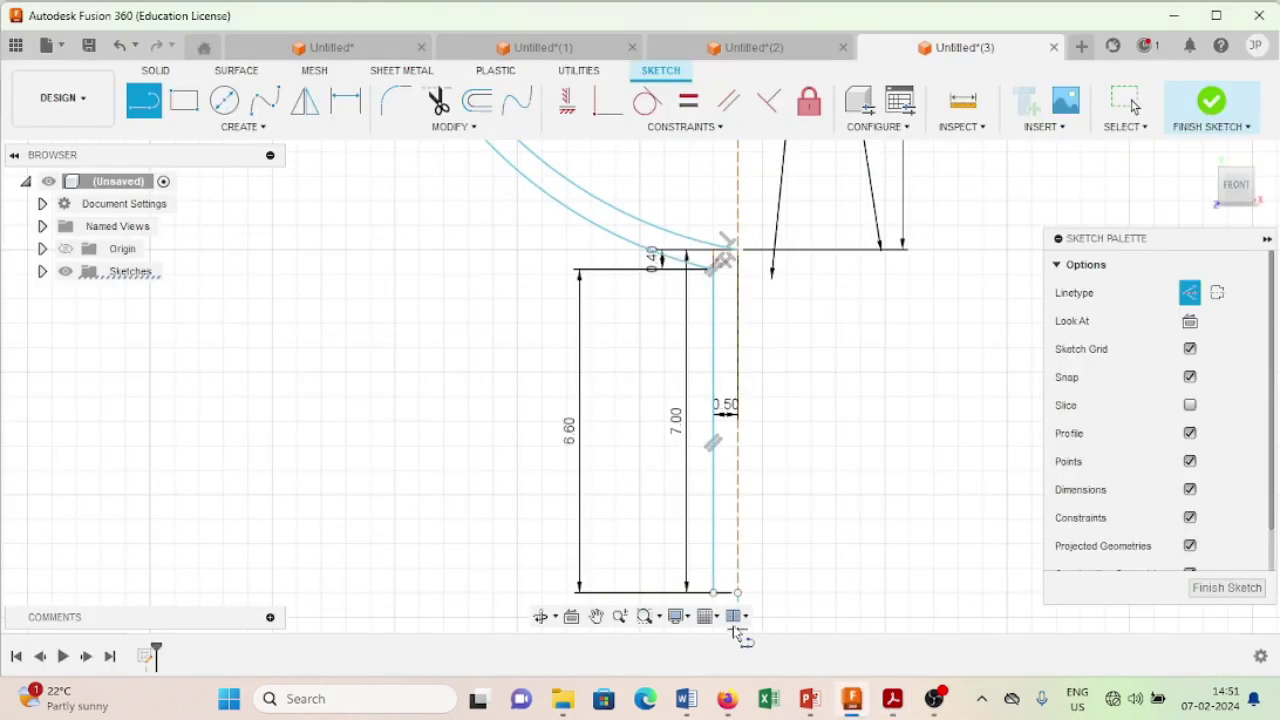
click(1188, 290)
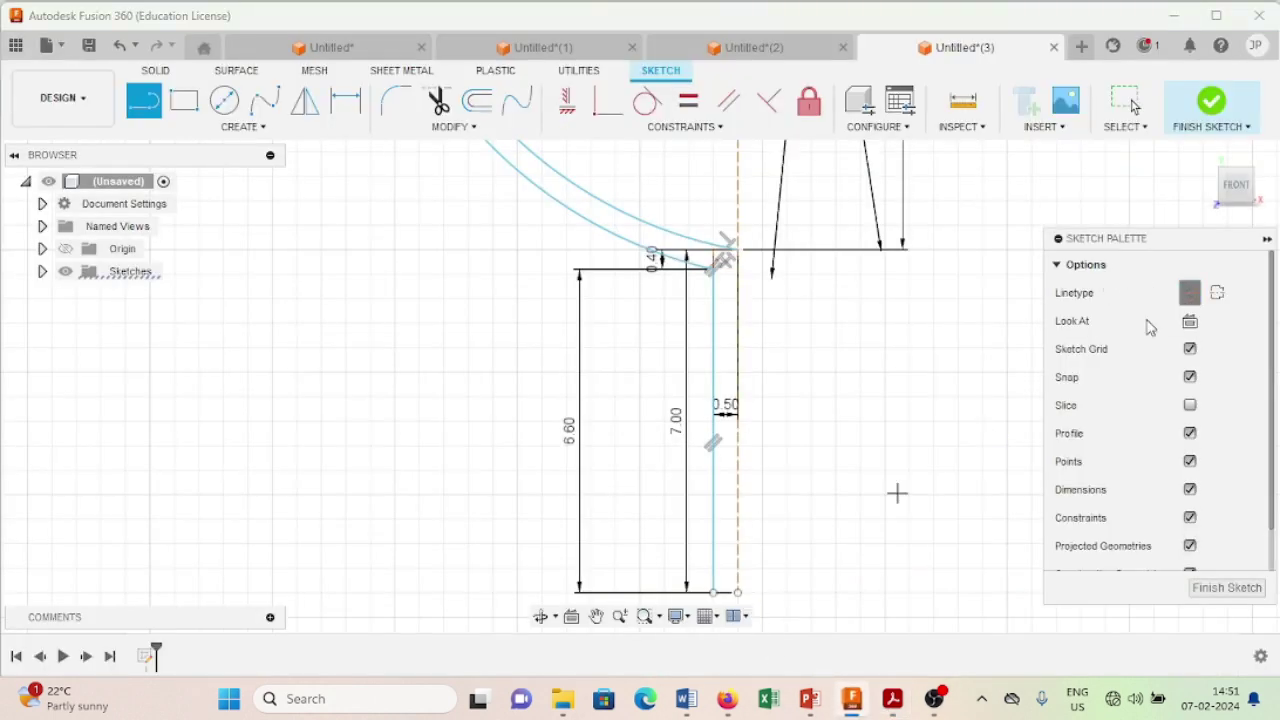
drag(737, 592, 590, 596)
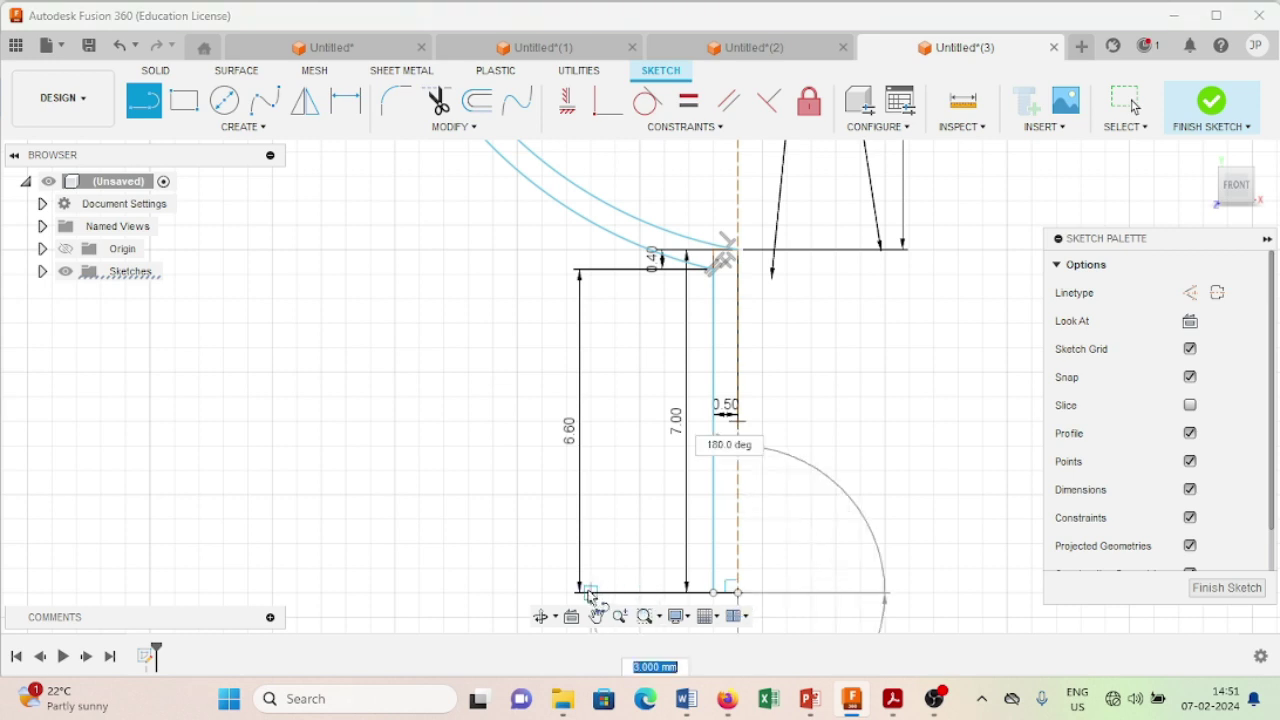
text(5)
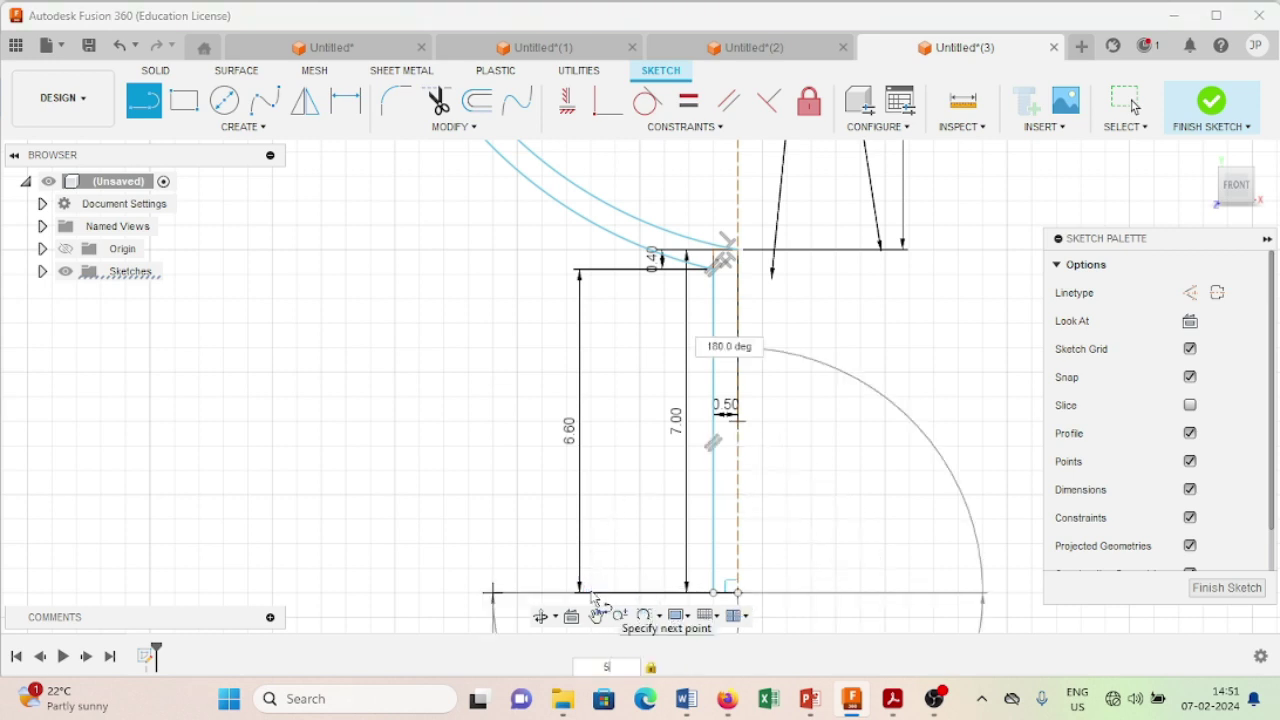
key(Return)
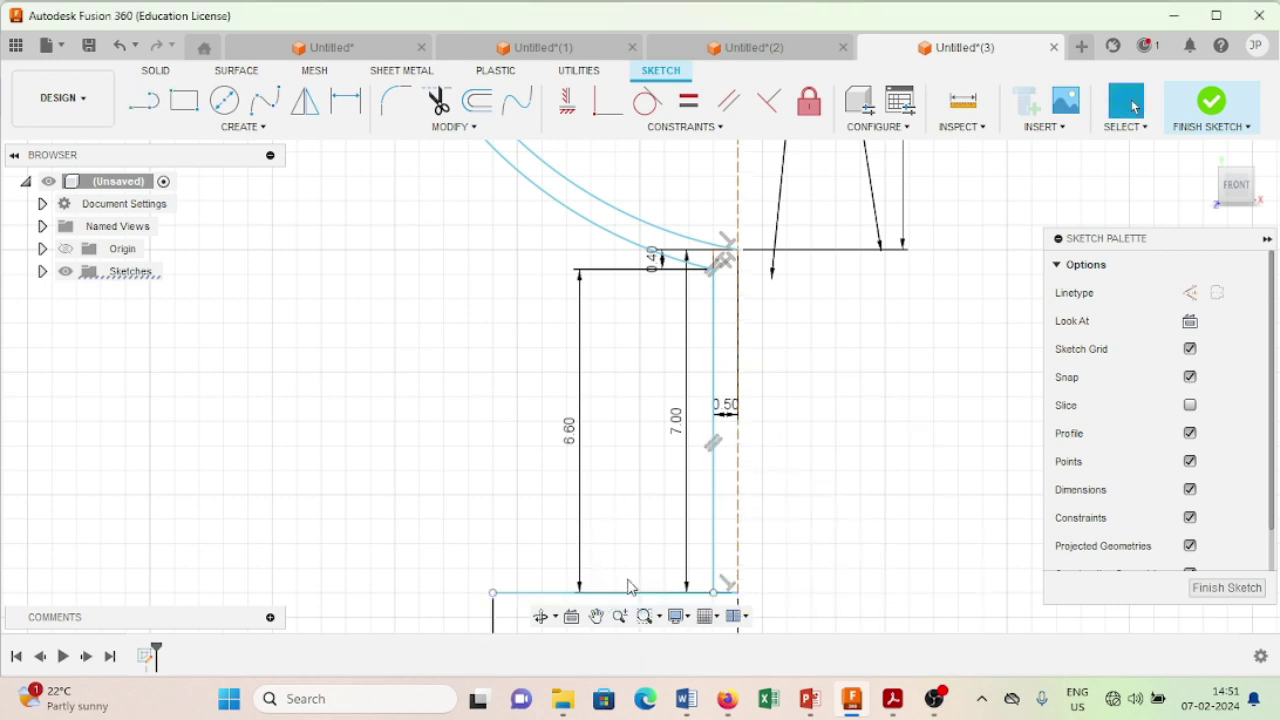
scroll(640, 580, down, 2)
scroll(638, 530, down, 2)
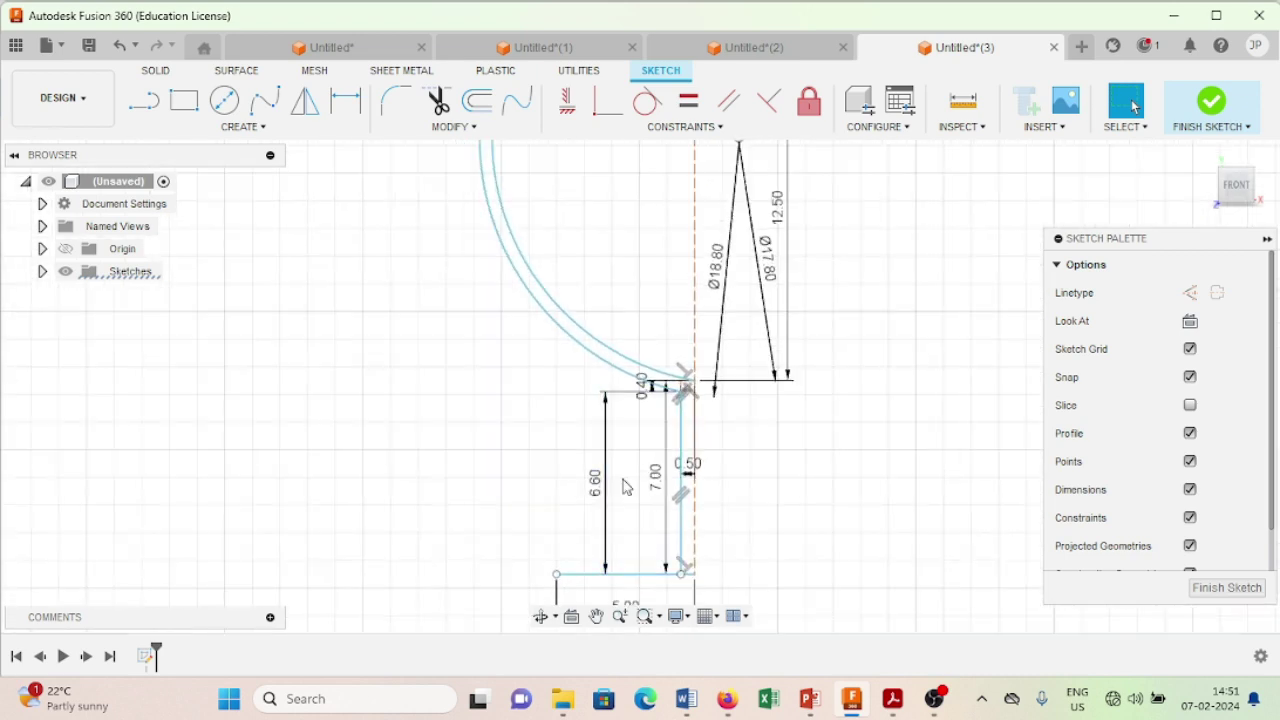
Draw an 8 mm diameter circle left of the stem for the R4 foot curve
click(224, 100)
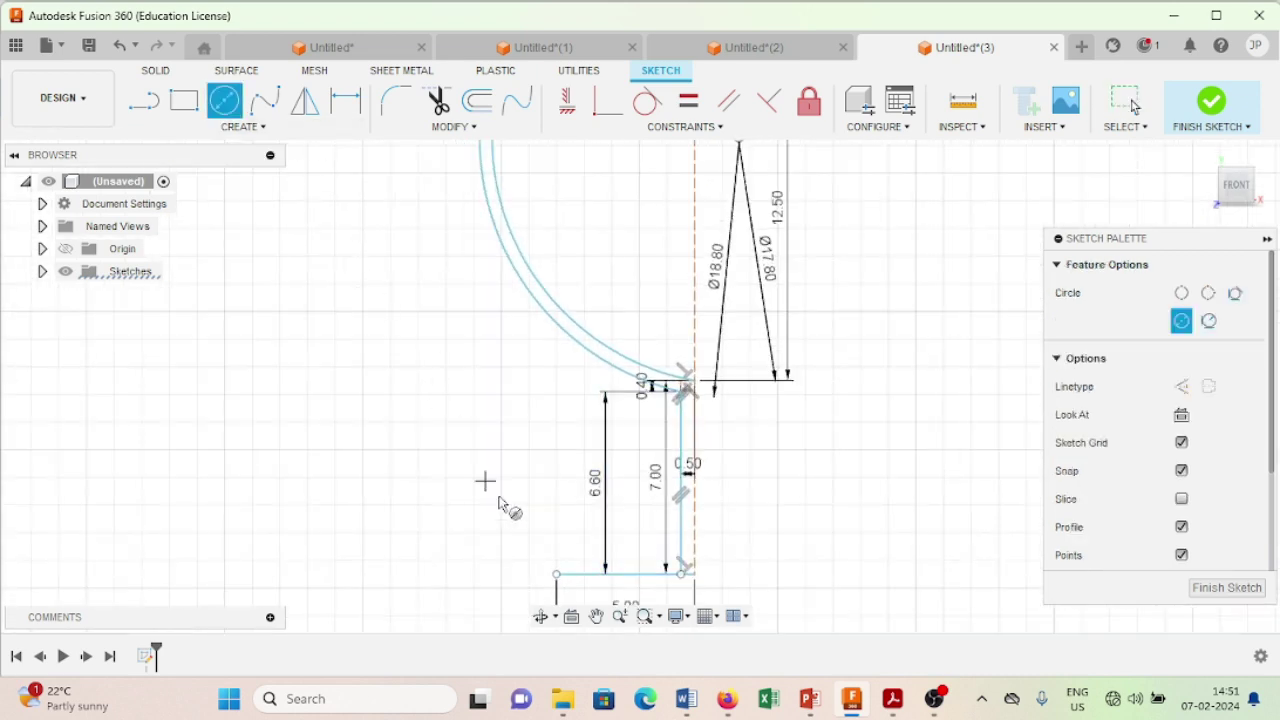
click(562, 471)
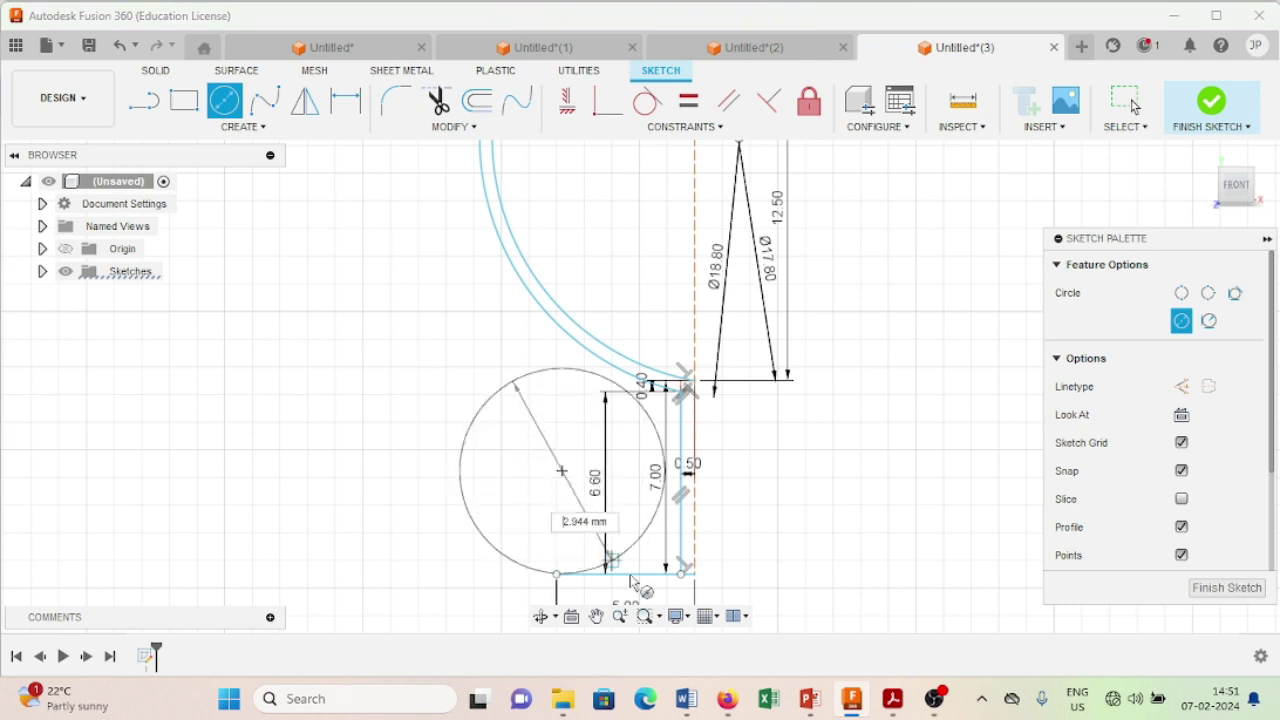
click(900, 702)
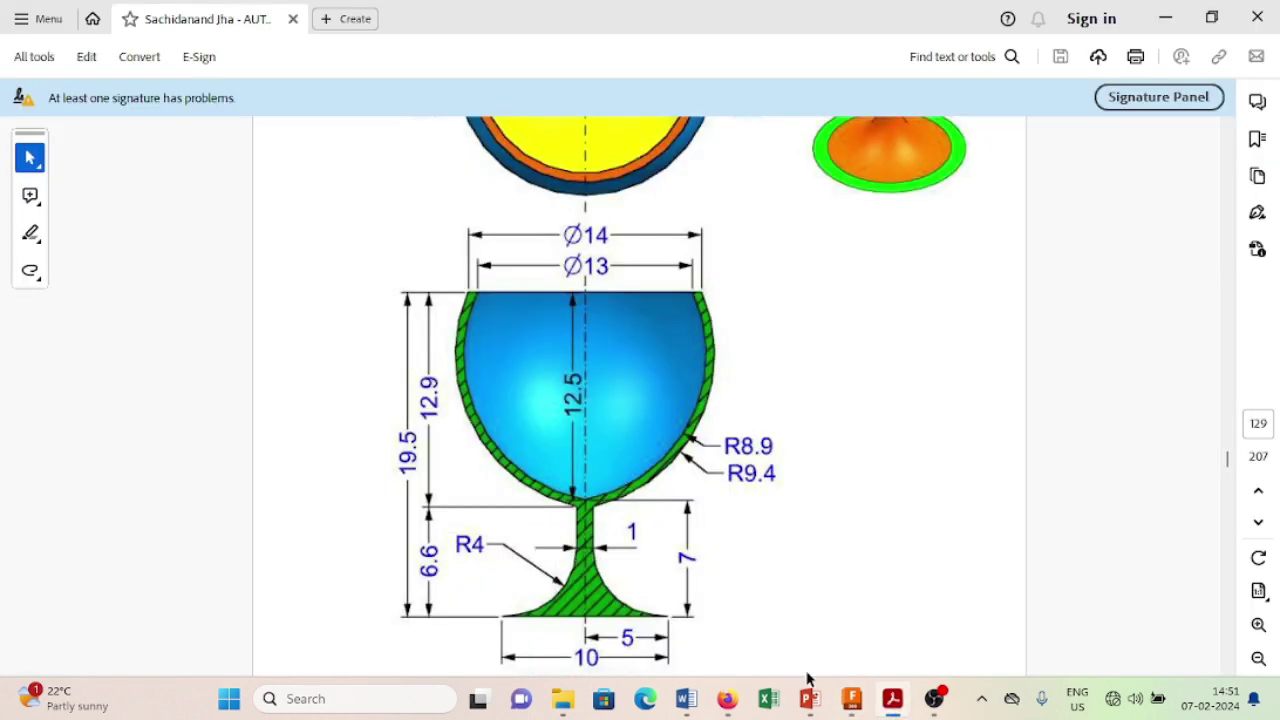
click(845, 703)
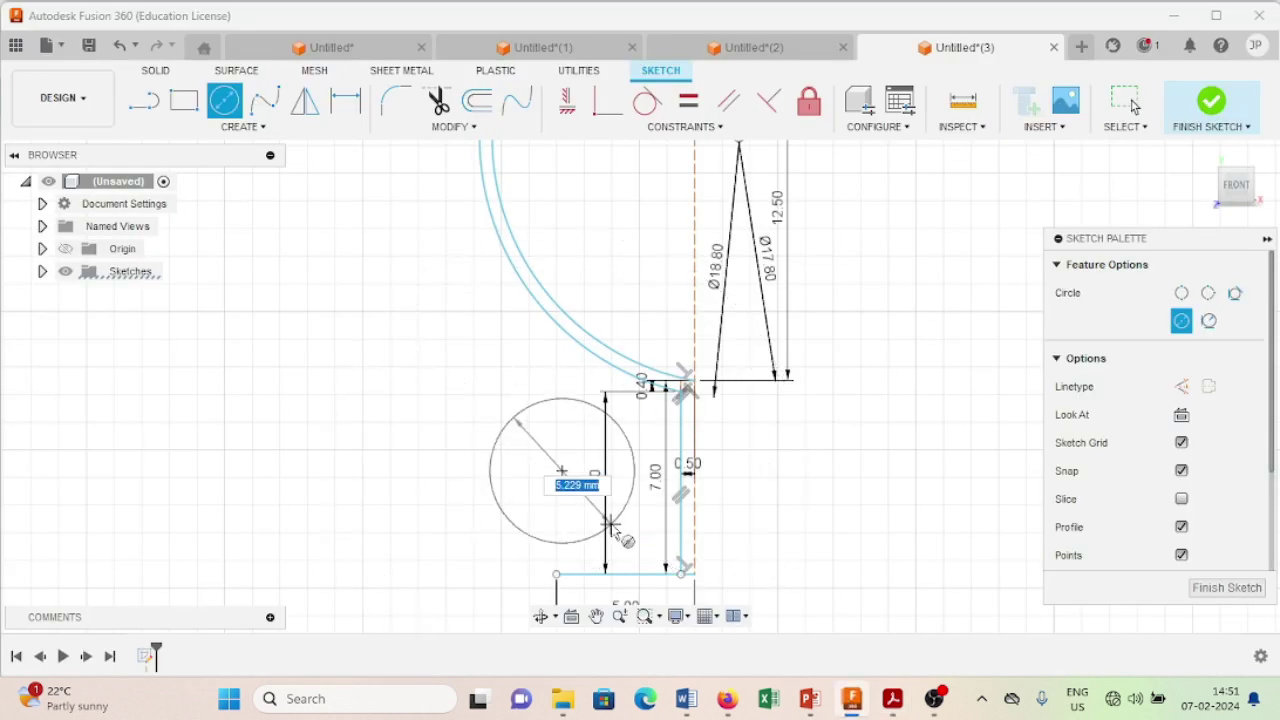
key(Return)
key(Escape)
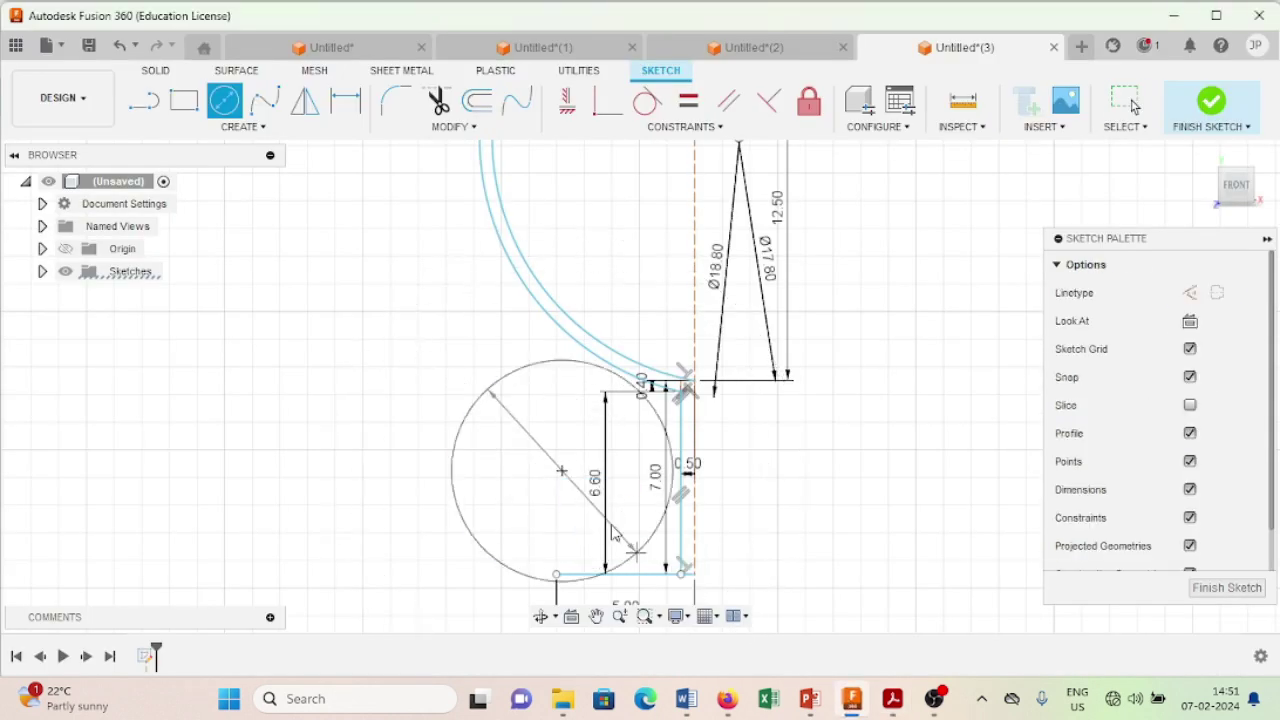
Make the 8 mm circle tangent to both the 5.00 base line and the stem line
click(648, 100)
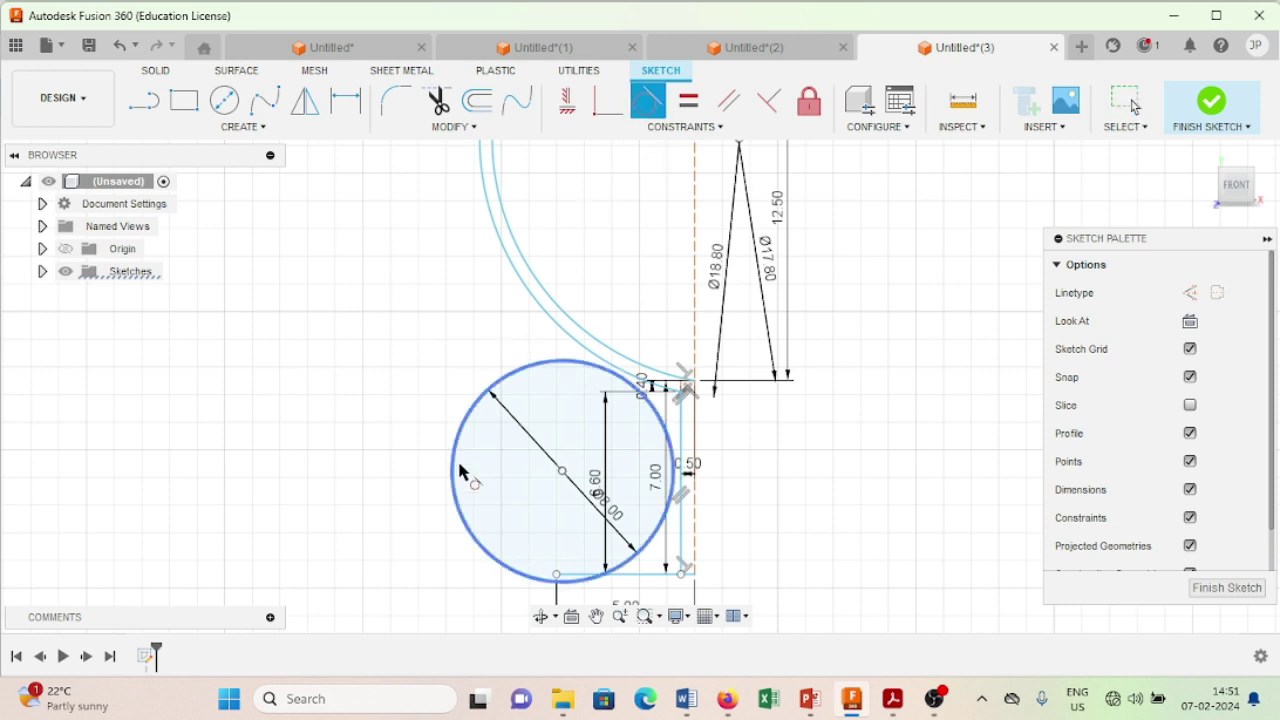
click(465, 521)
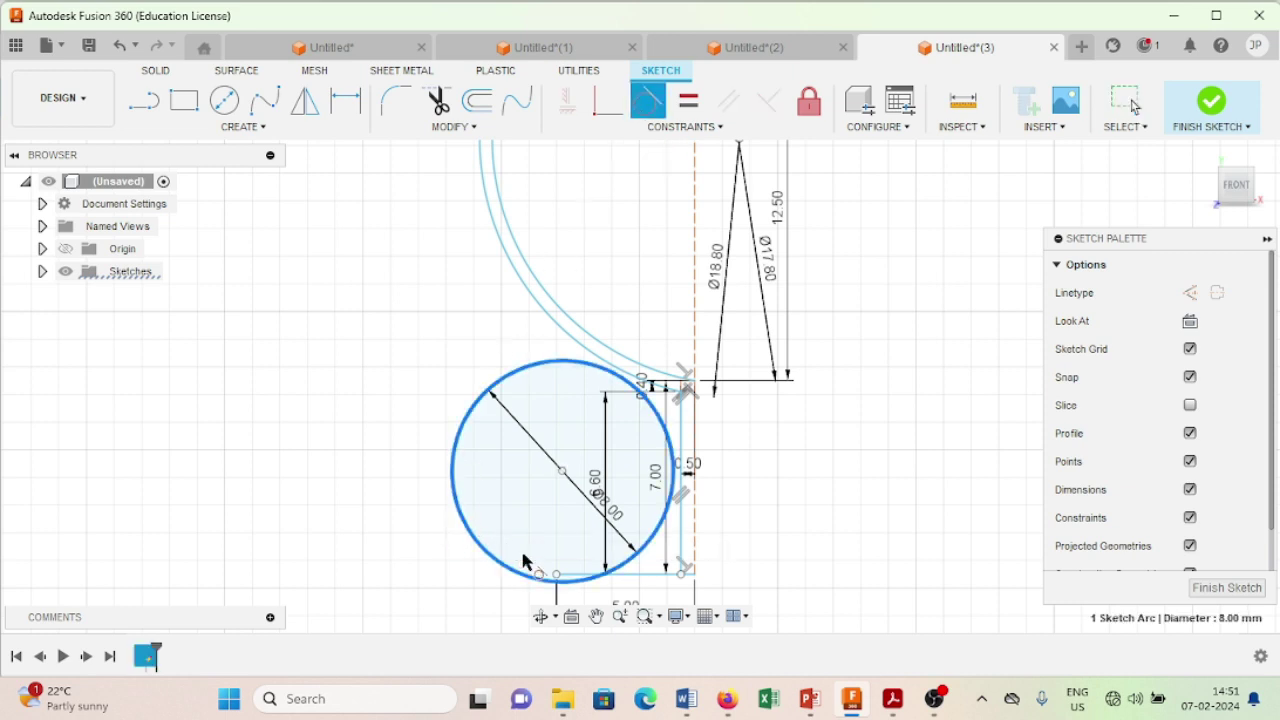
click(633, 577)
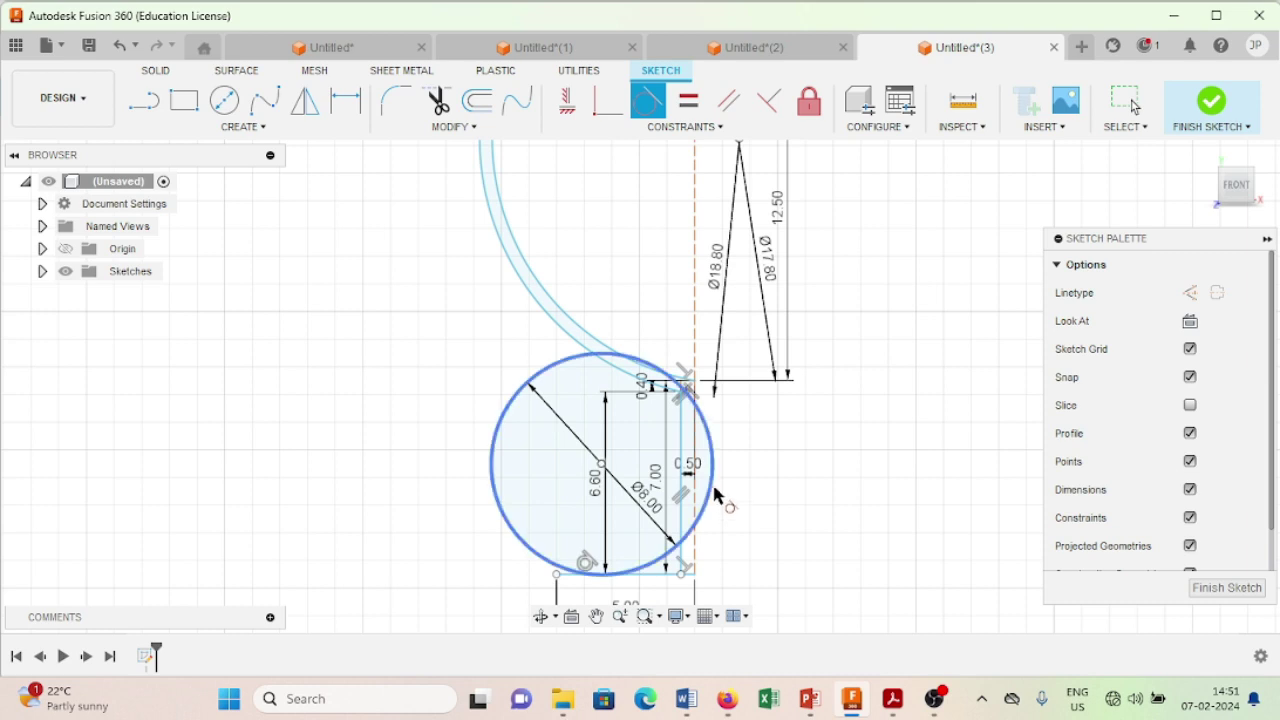
click(708, 490)
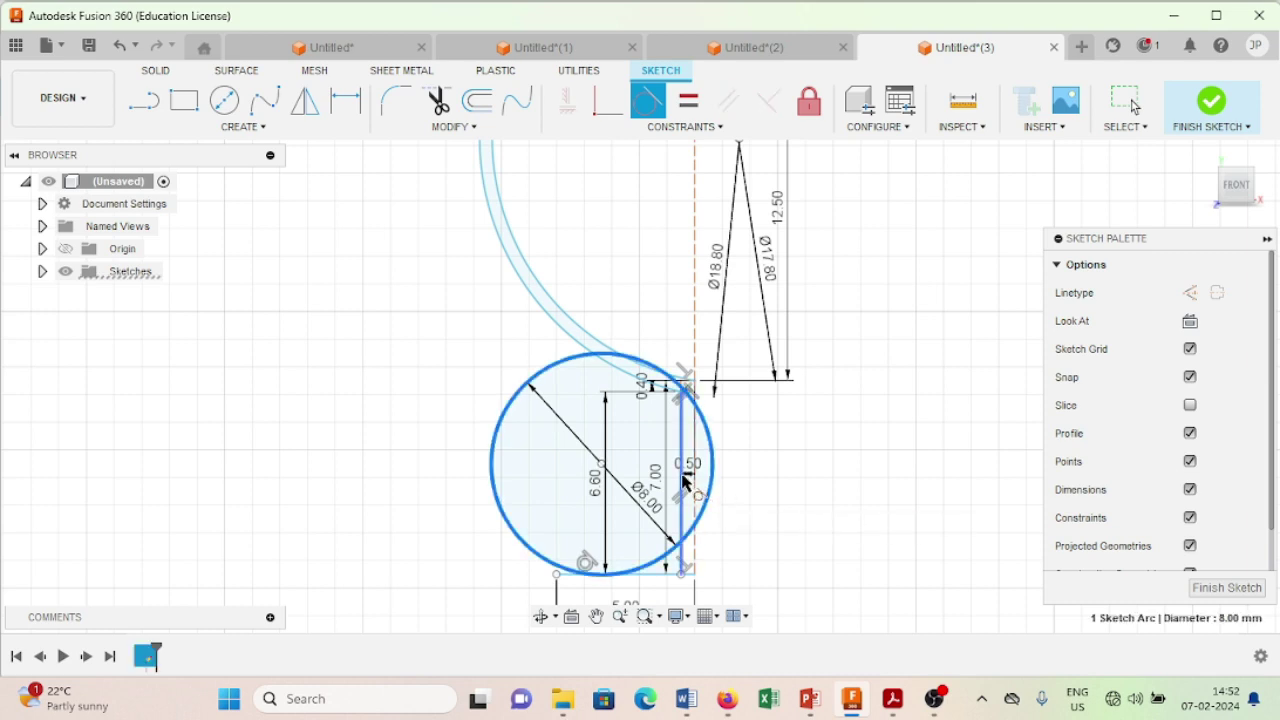
click(686, 481)
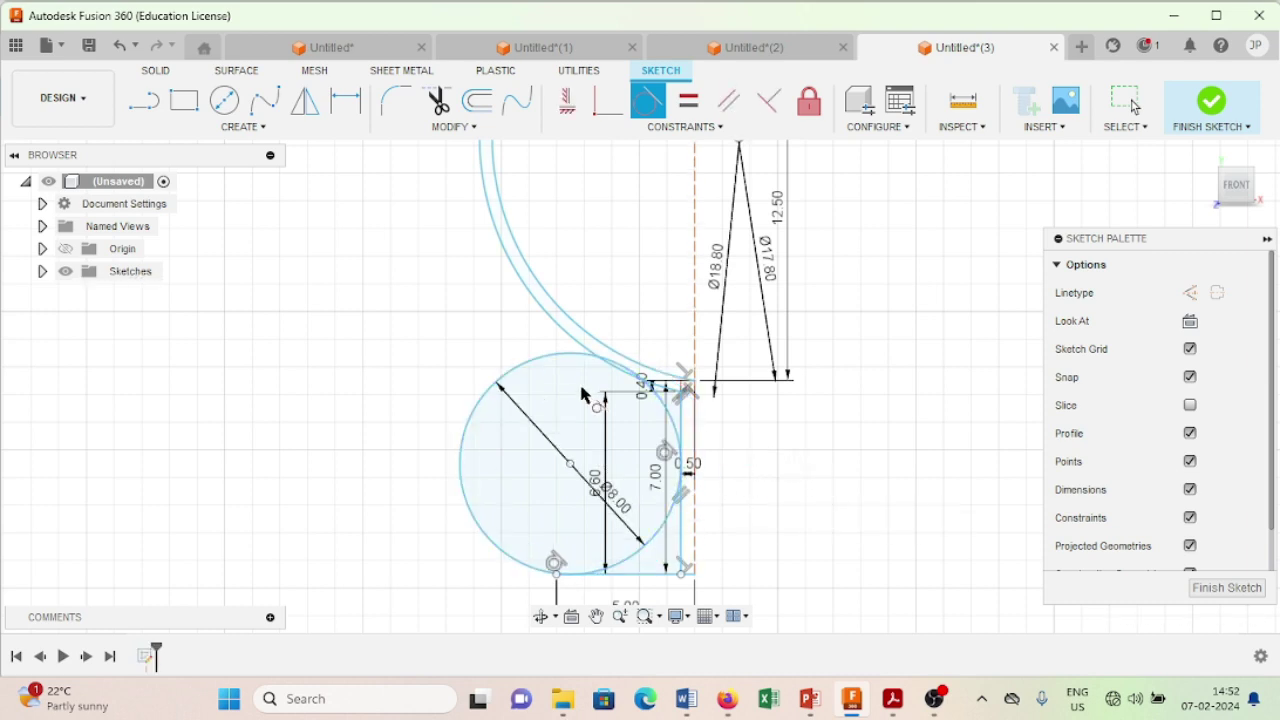
Trim the 8 mm circle down to one foot arc and delete the extra vertical stem segment
click(437, 103)
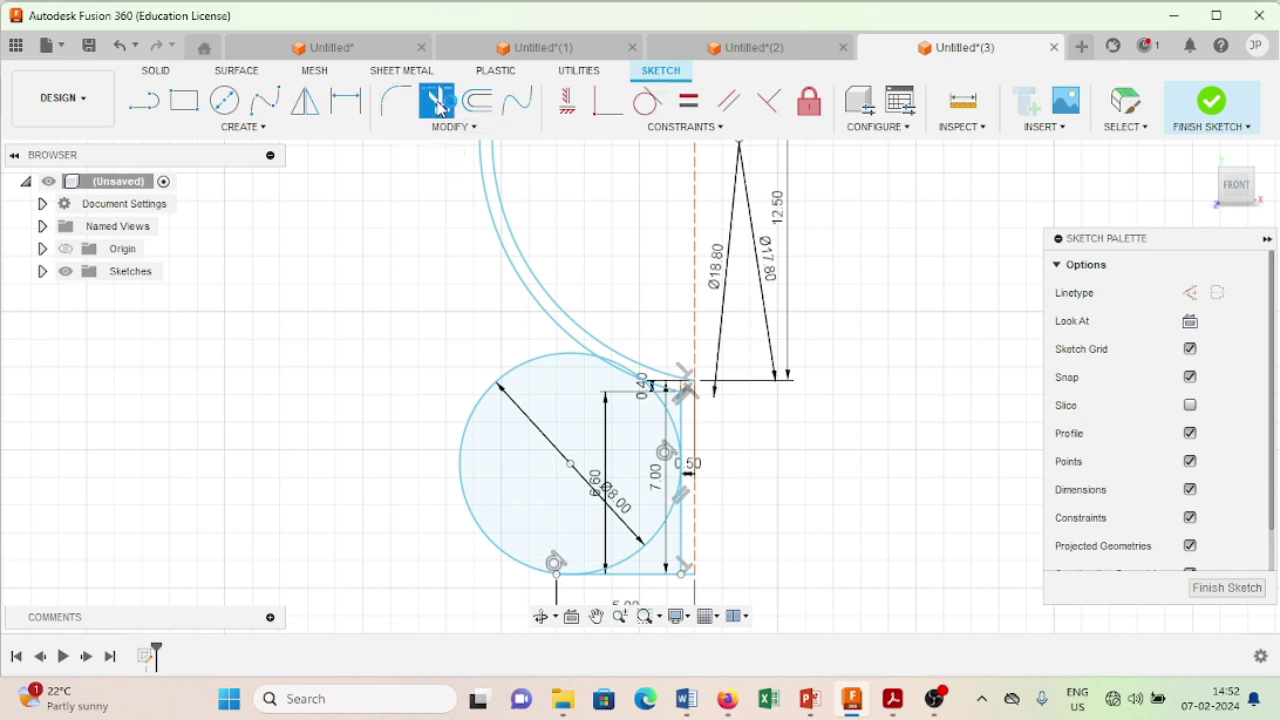
click(497, 385)
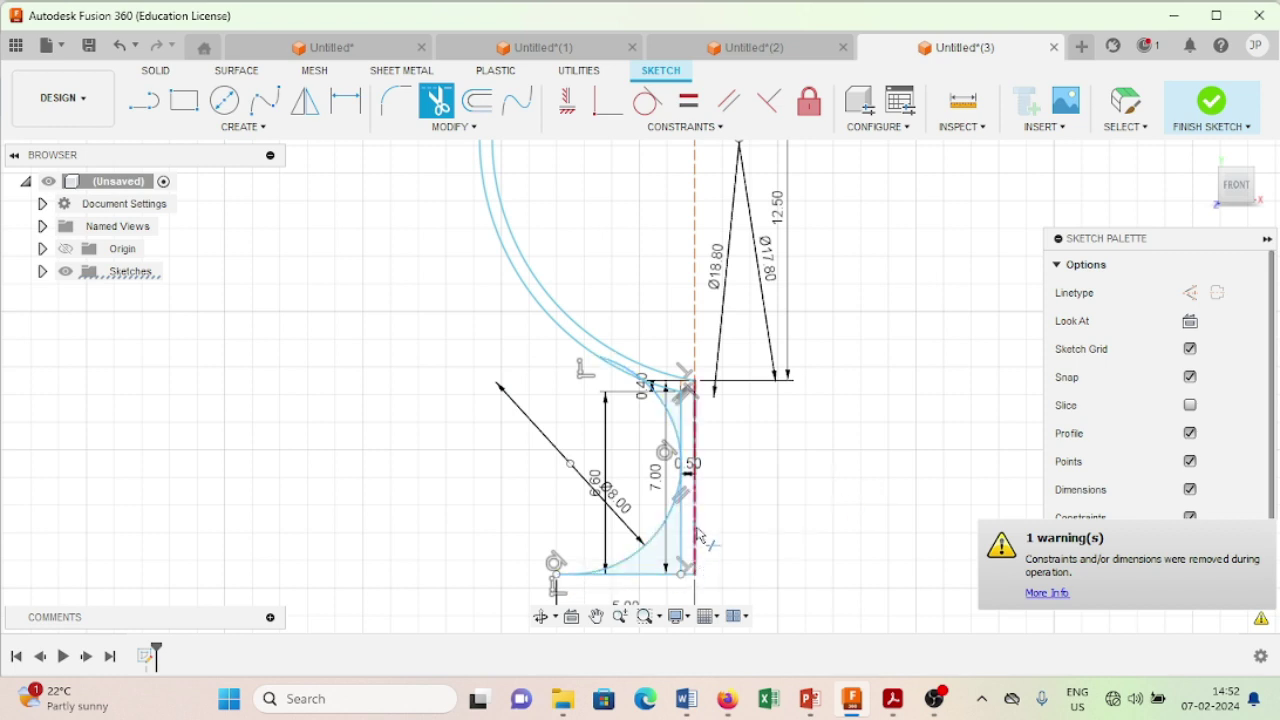
click(671, 423)
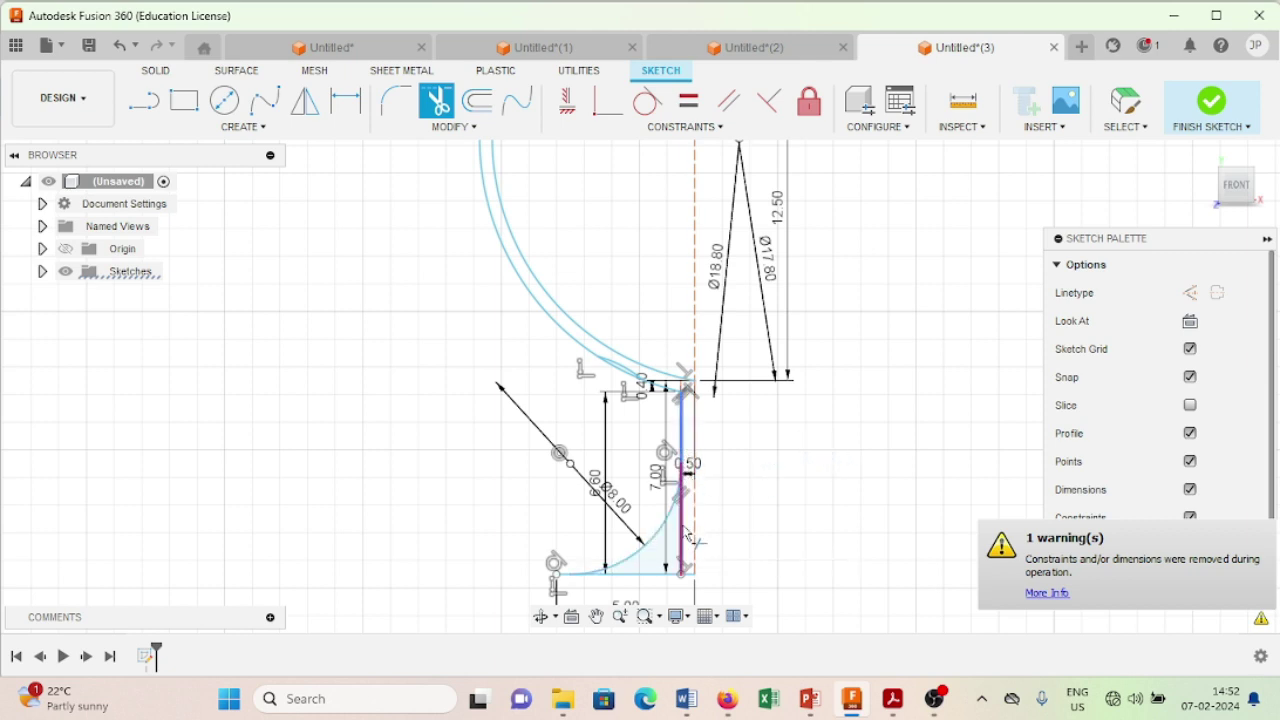
click(684, 490)
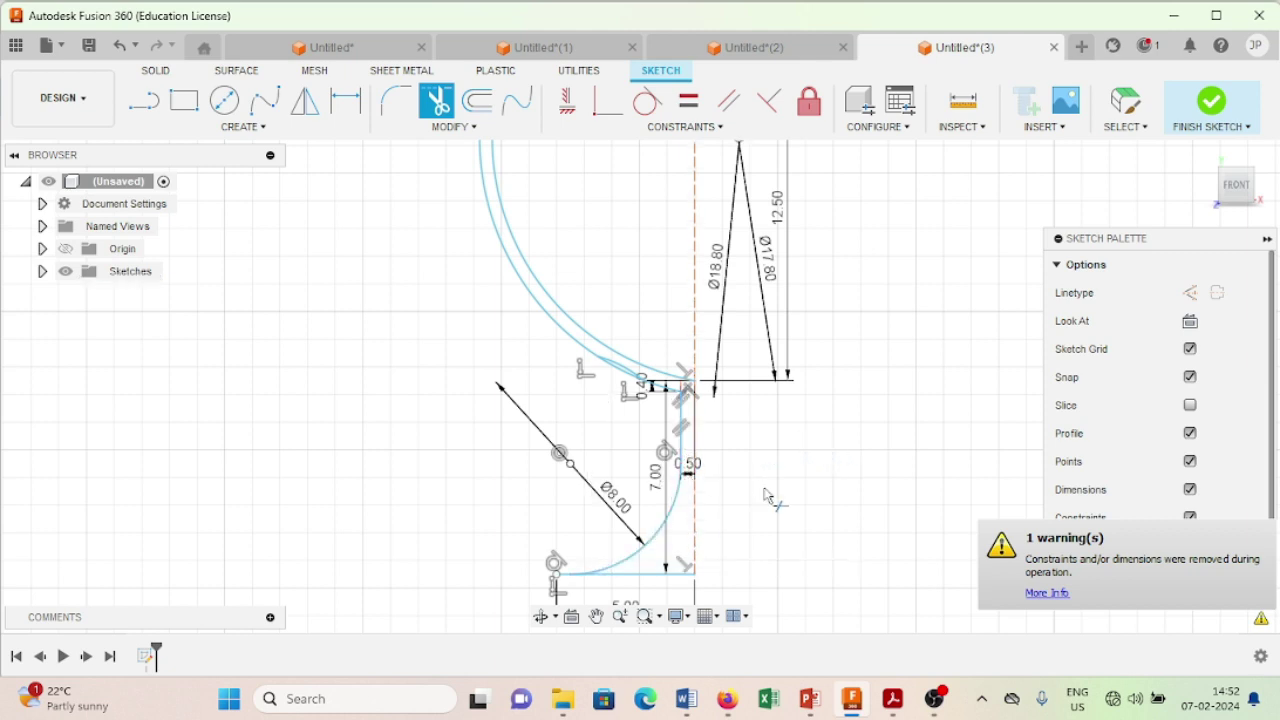
Draw a 7 mm vertical line along the axis down to the bottom corner
click(143, 100)
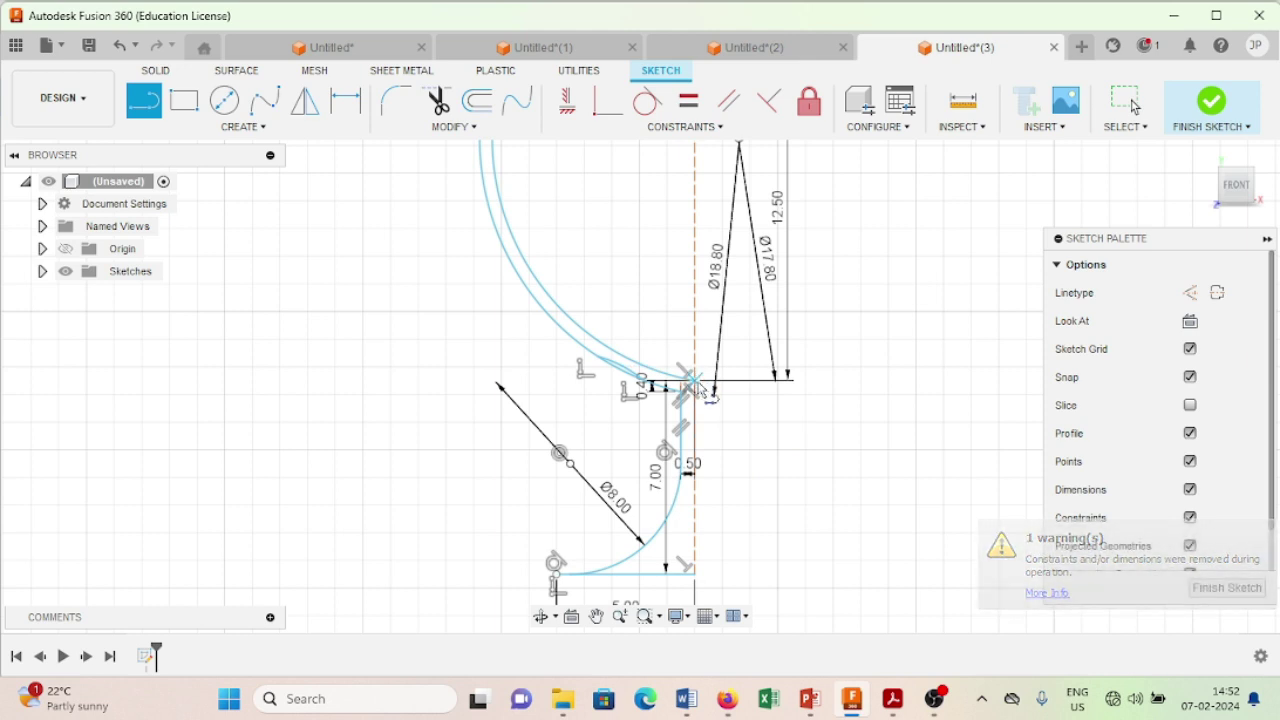
click(695, 450)
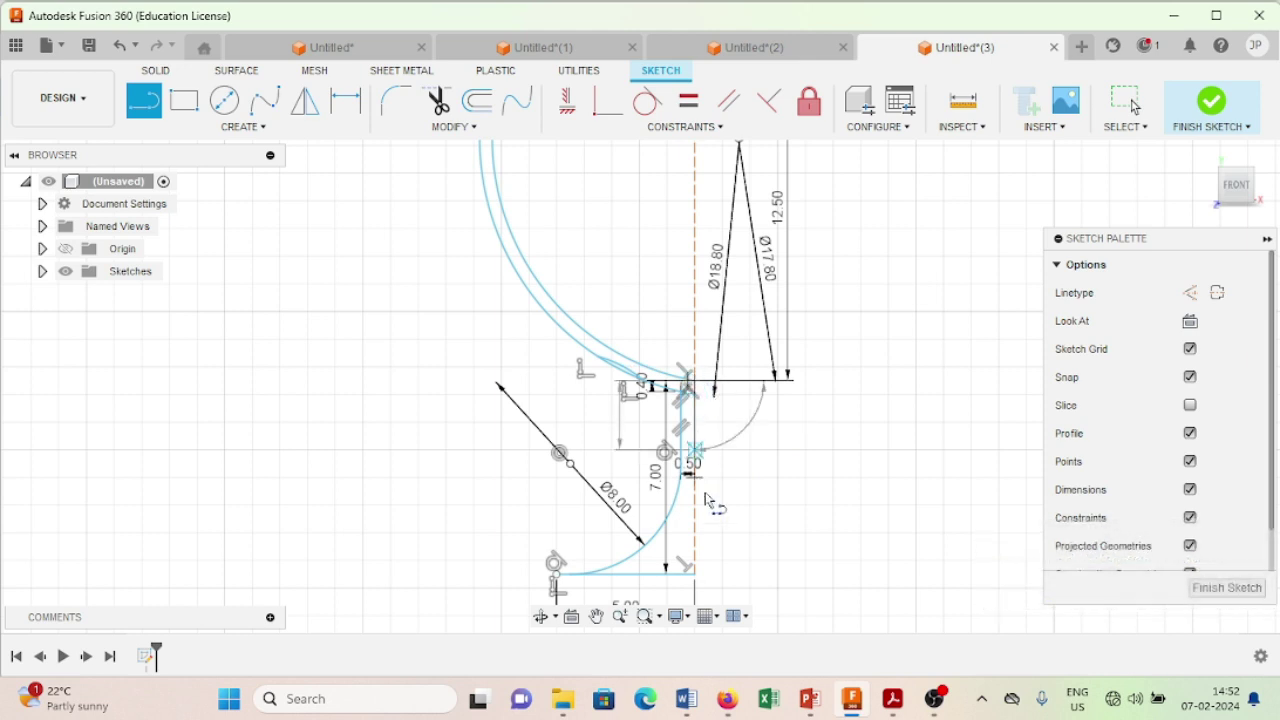
click(695, 573)
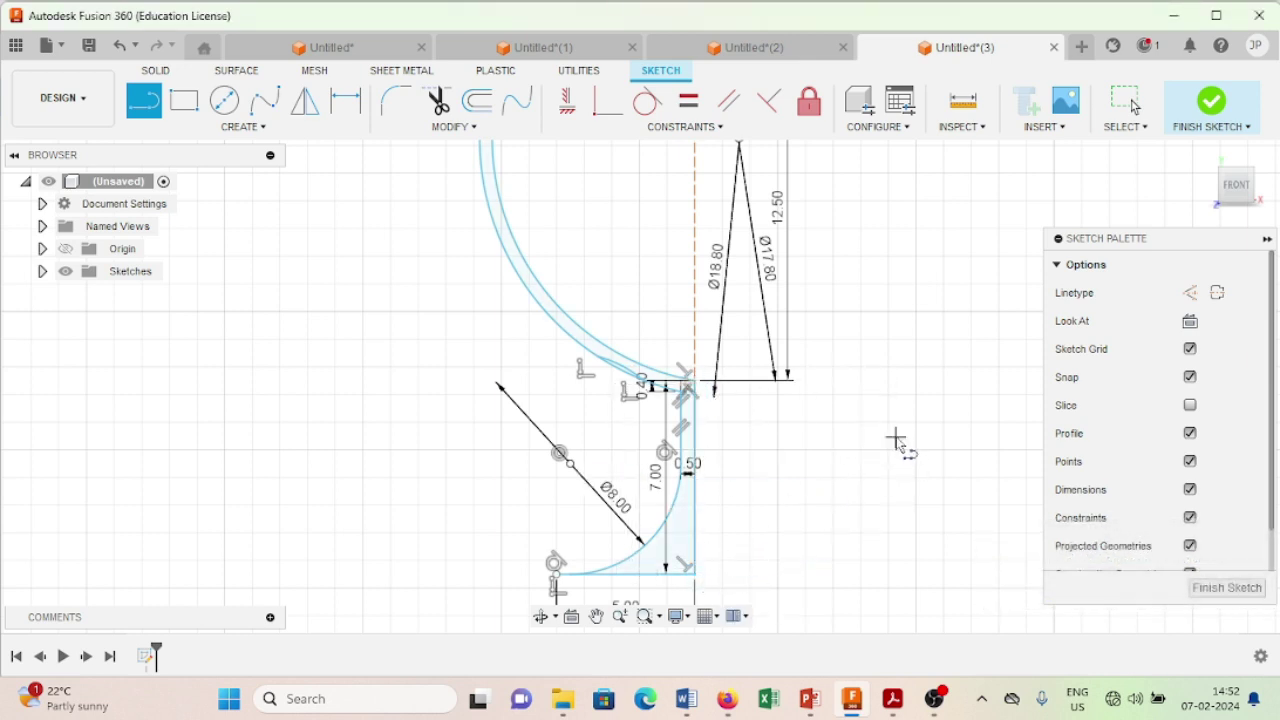
Finish the sketch, leaving the complete goblet half-profile
scroll(890, 437, down, 2)
scroll(880, 426, down, 1)
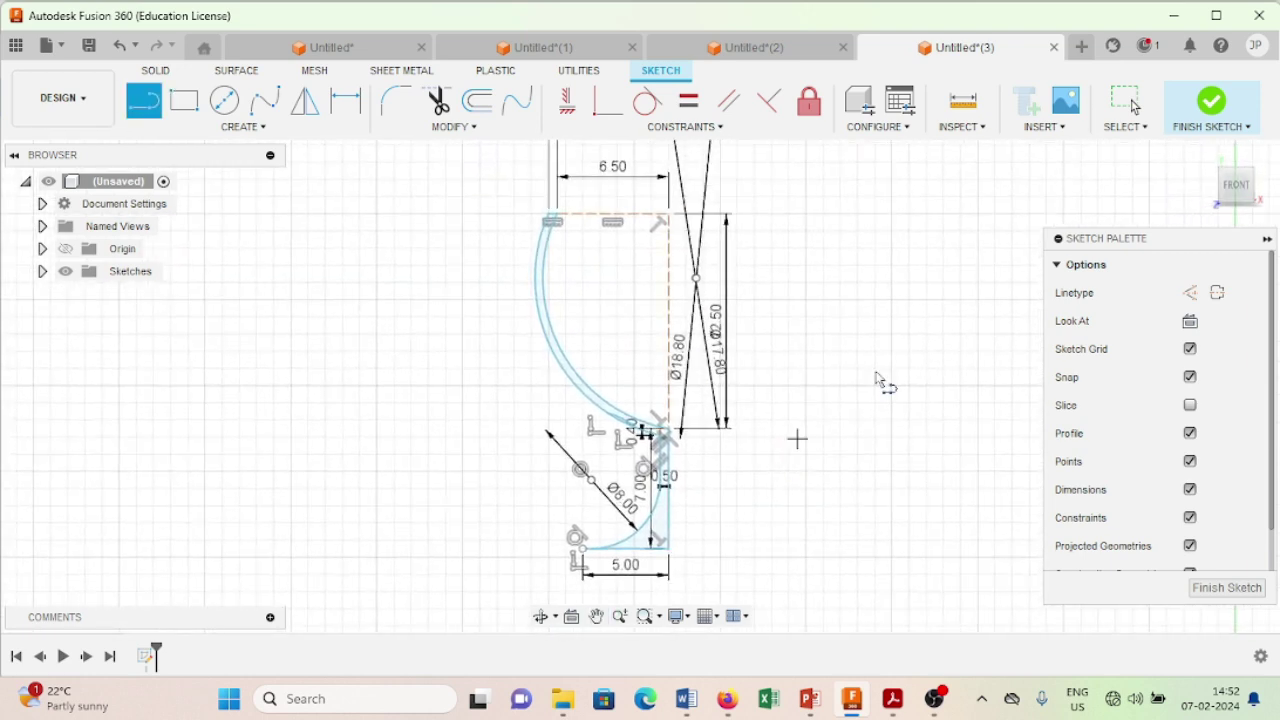
click(1200, 105)
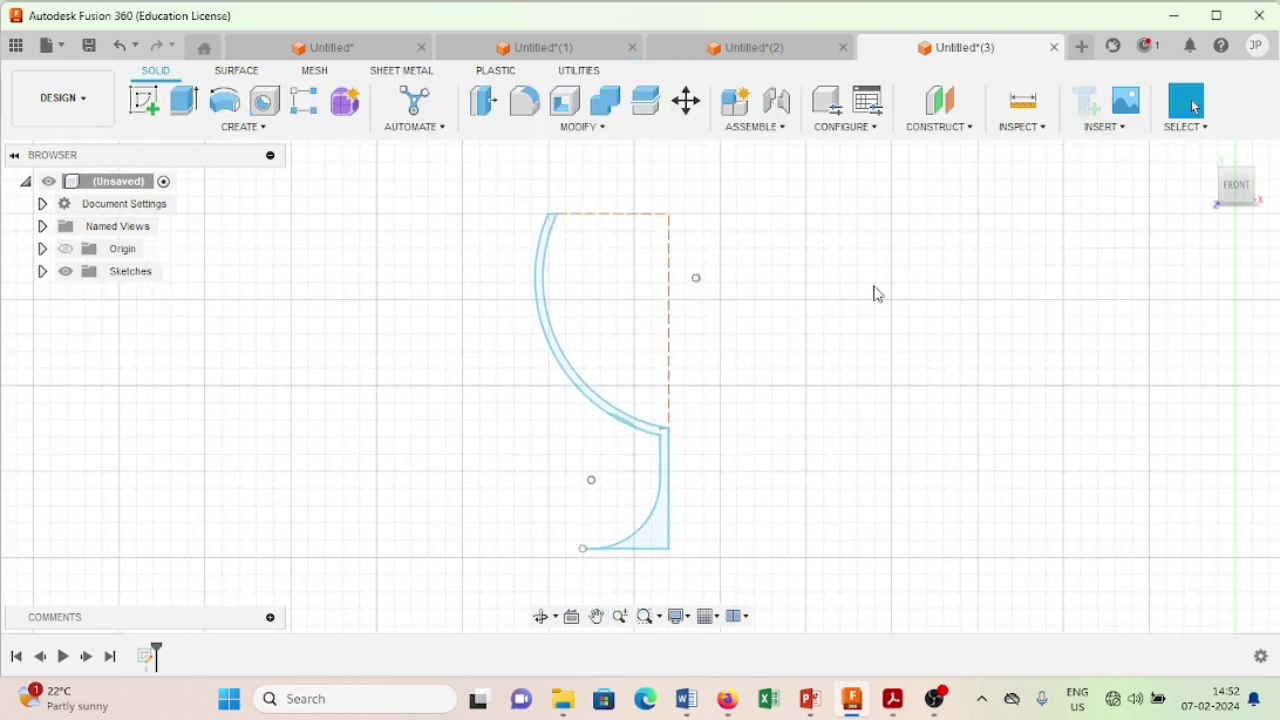
Revolve the bowl and stem-base profiles 360° about the centre line into a solid goblet
click(224, 100)
click(728, 362)
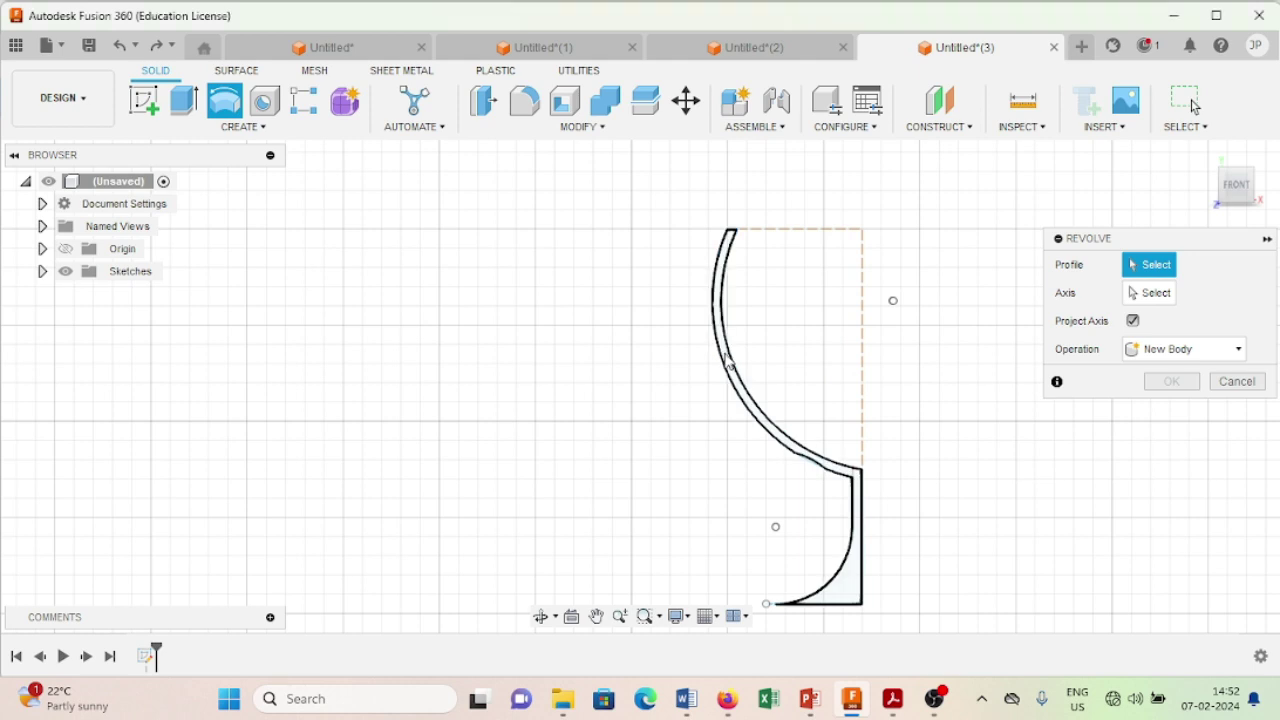
scroll(740, 386, up, 2)
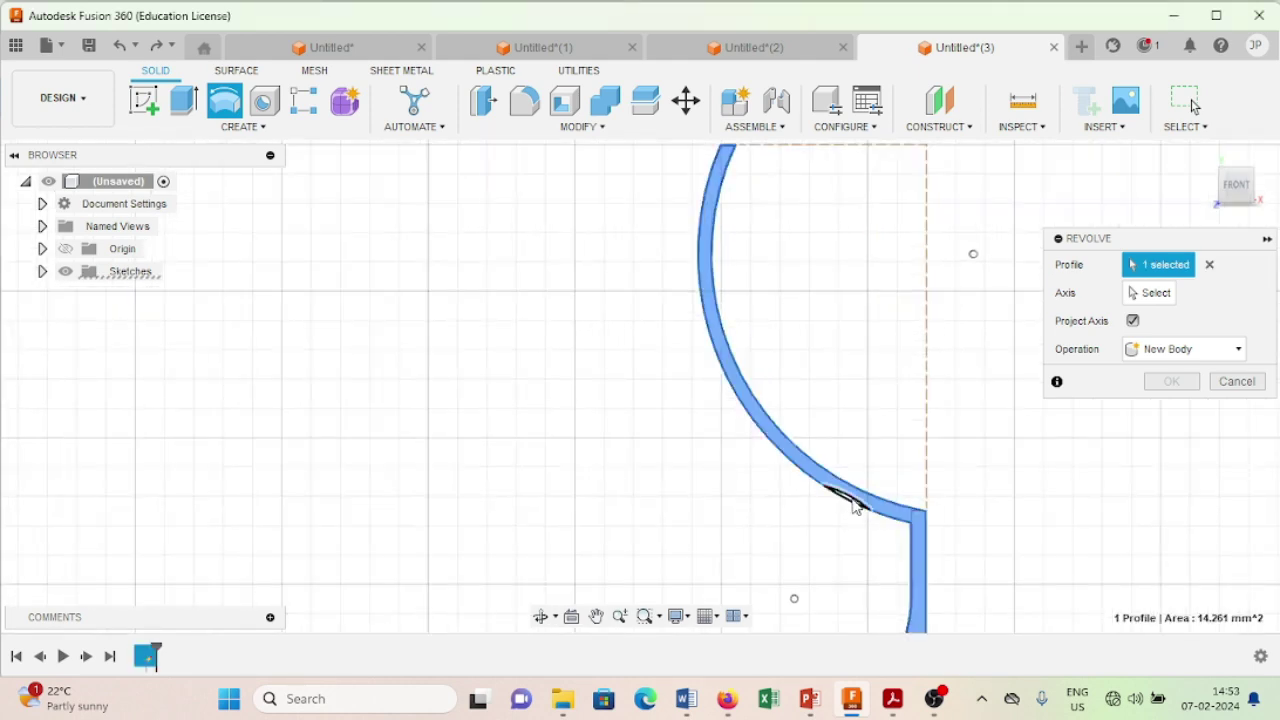
click(855, 507)
click(1150, 292)
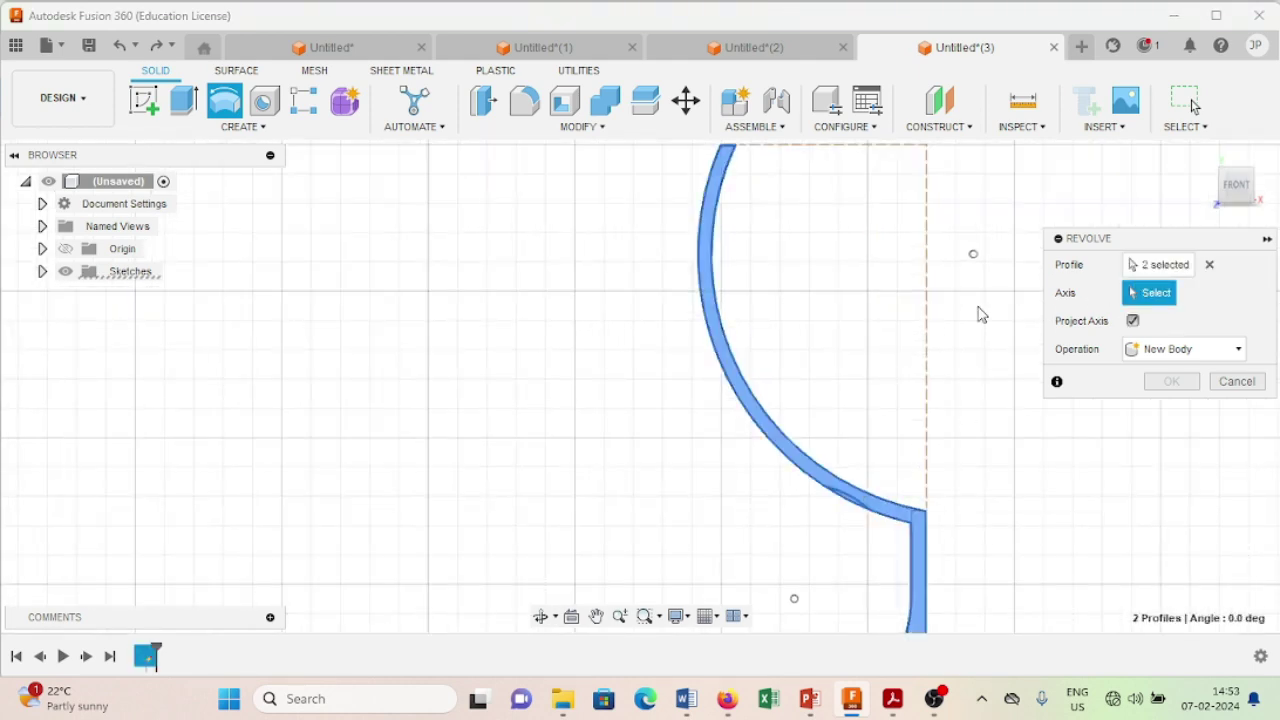
click(927, 320)
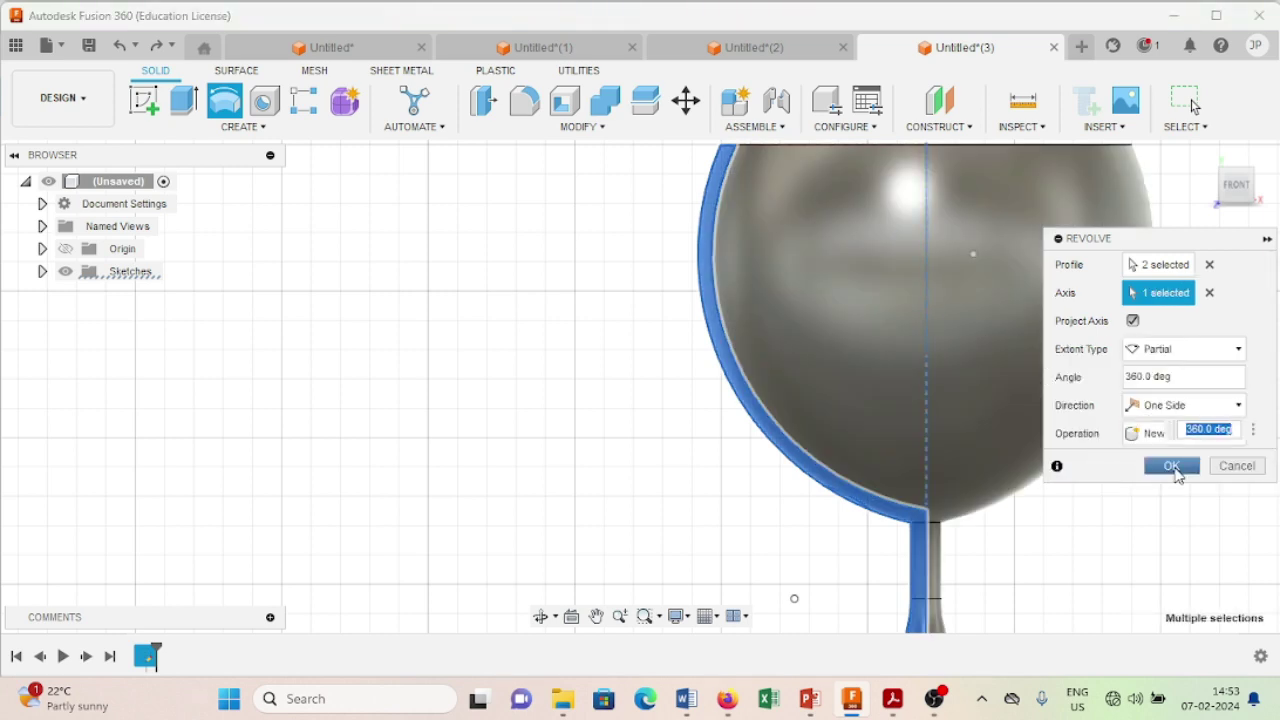
click(1172, 470)
scroll(1150, 475, down, 2)
scroll(1156, 474, down, 3)
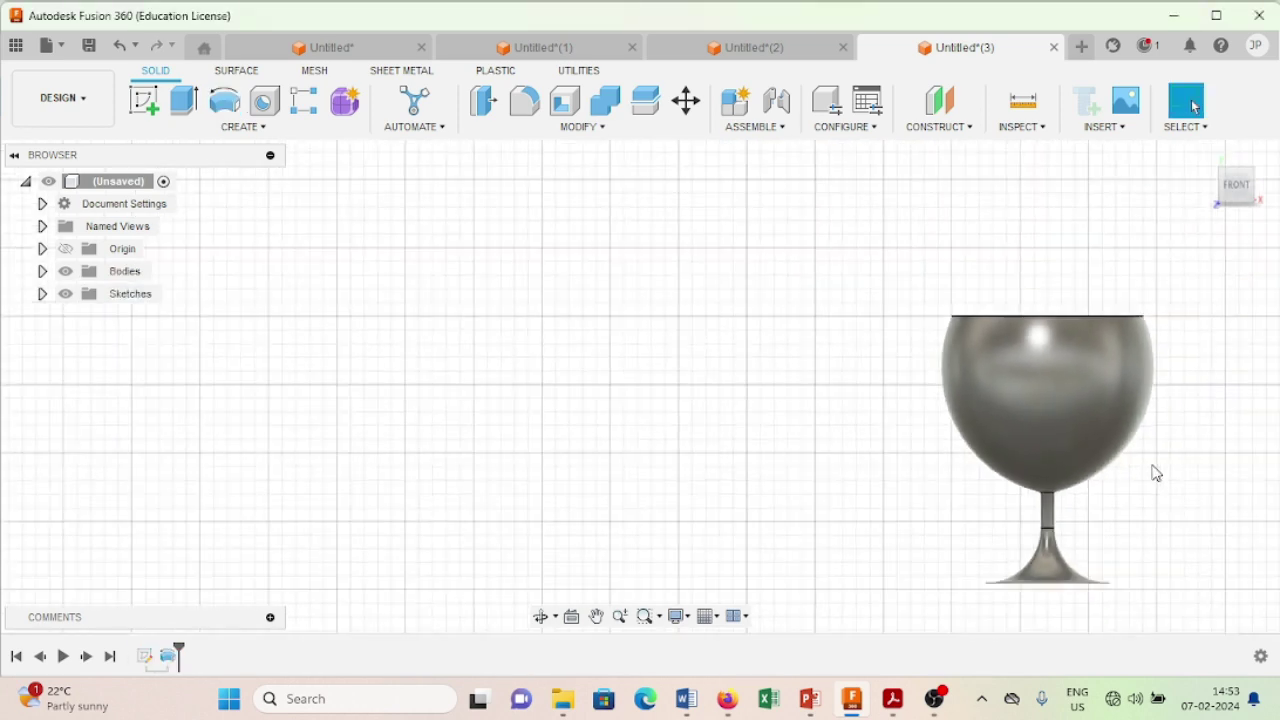
middle_drag(1146, 460, 880, 383)
scroll(888, 396, up, 2)
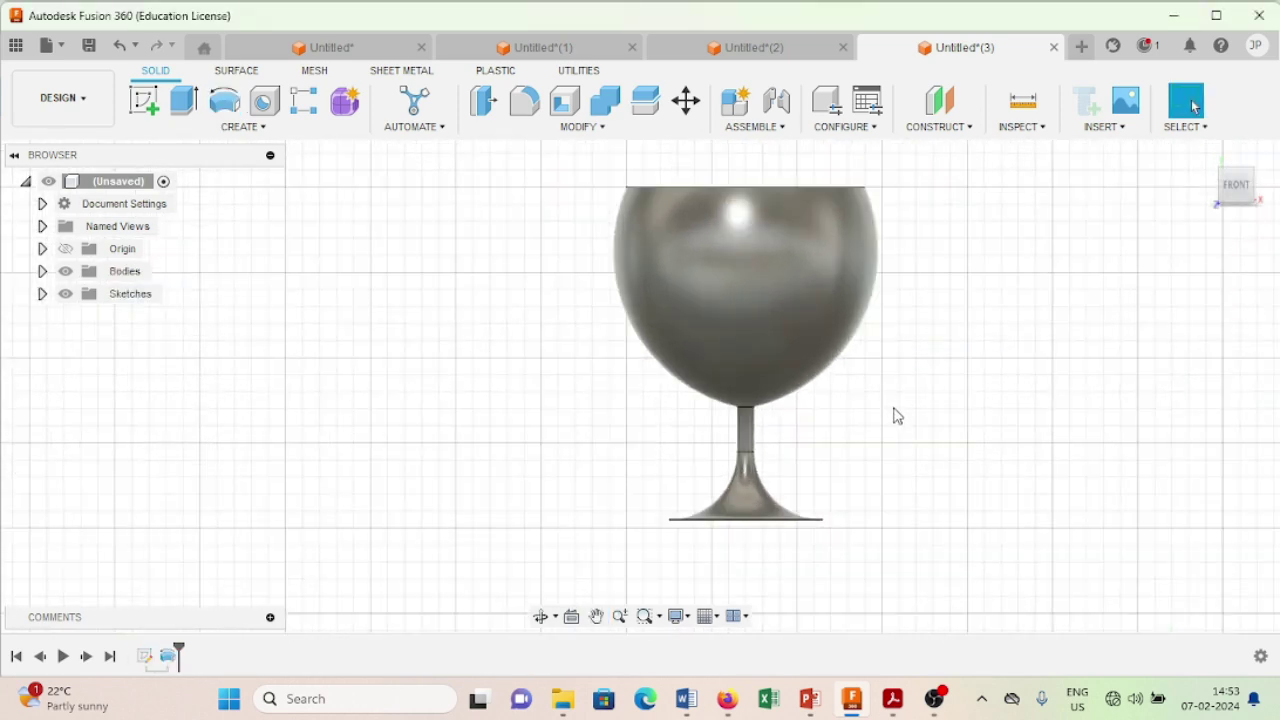
Bring up the goblet reference drawing in Acrobat and scroll through it
click(893, 699)
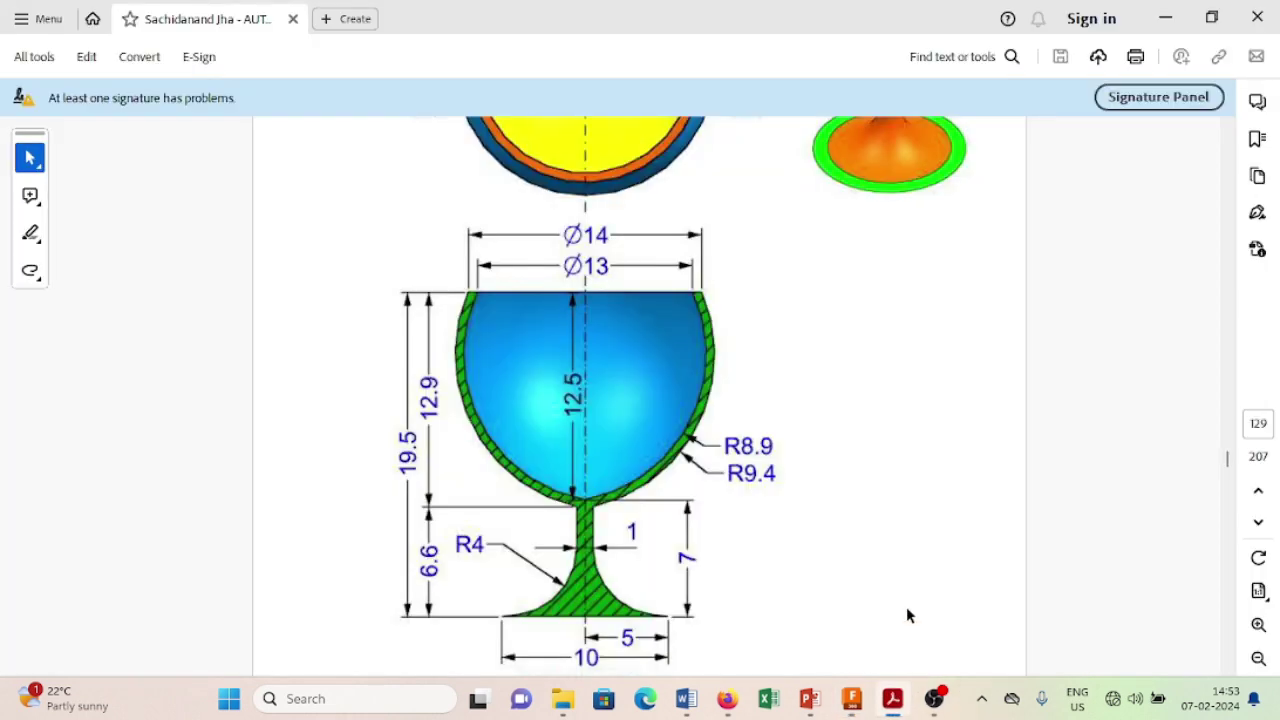
scroll(877, 259, up, 4)
scroll(877, 262, down, 1)
scroll(877, 264, down, 1)
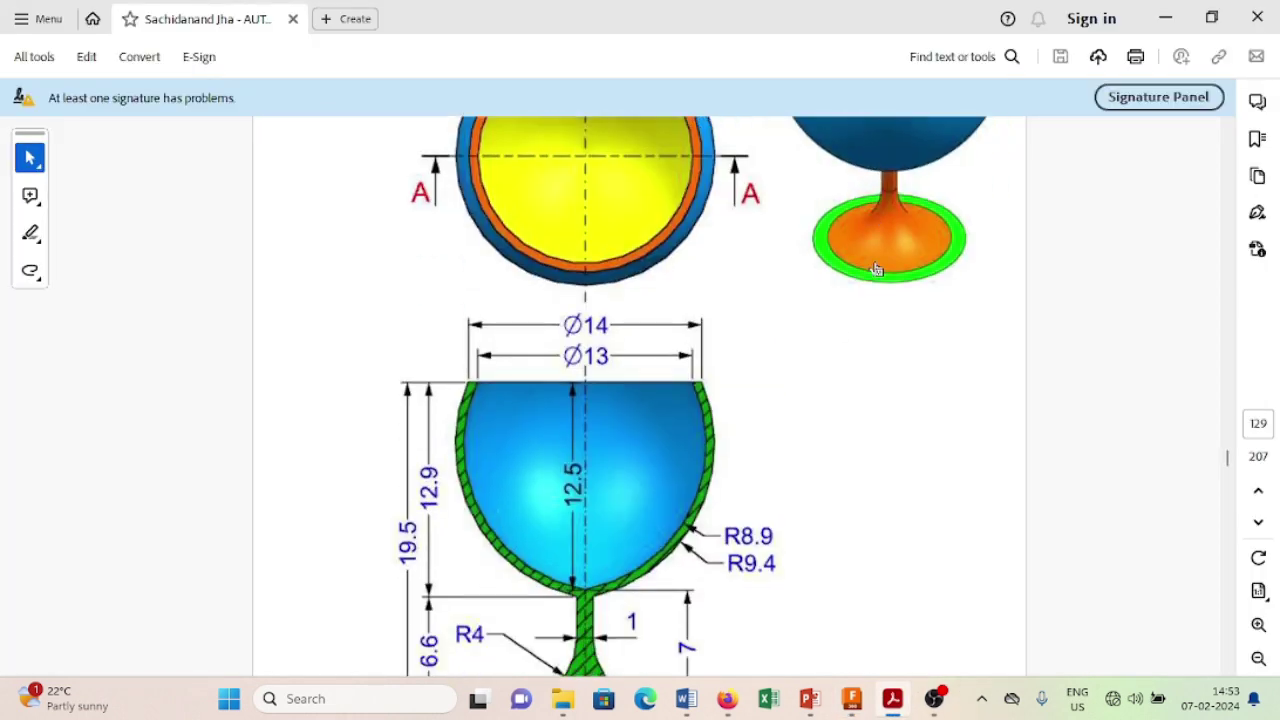
scroll(877, 266, down, 1)
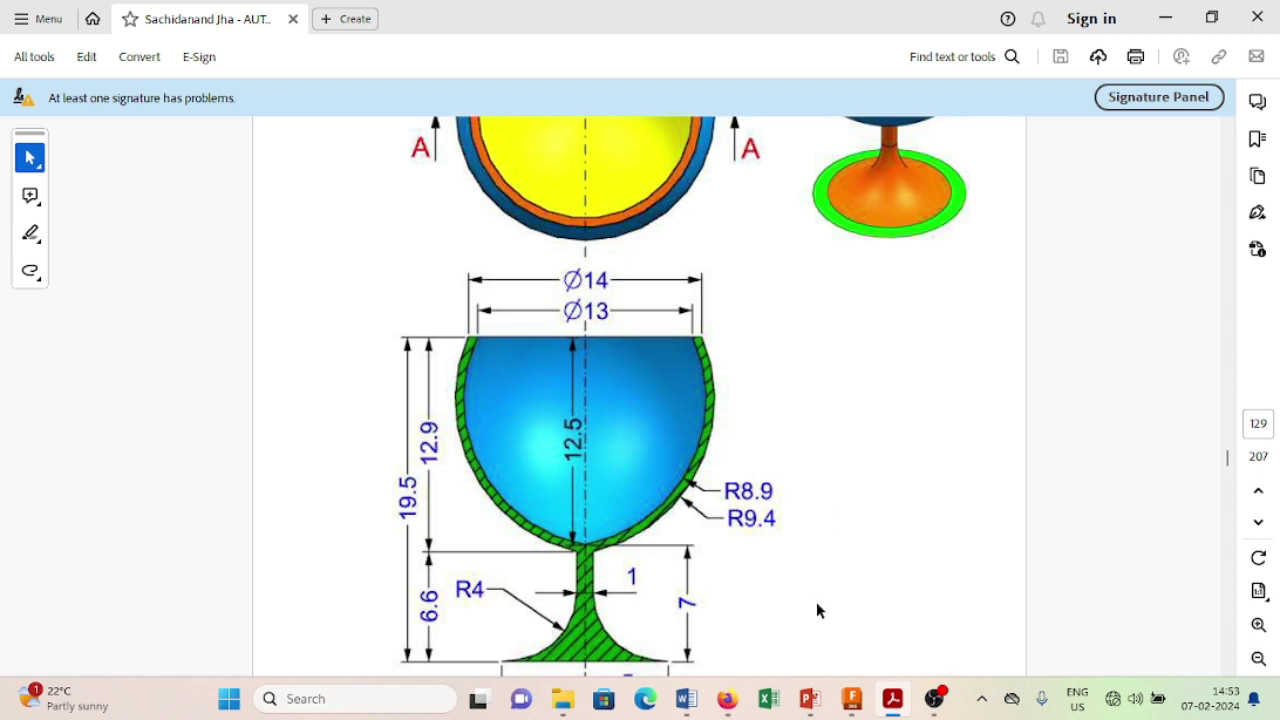
scroll(816, 600, down, 1)
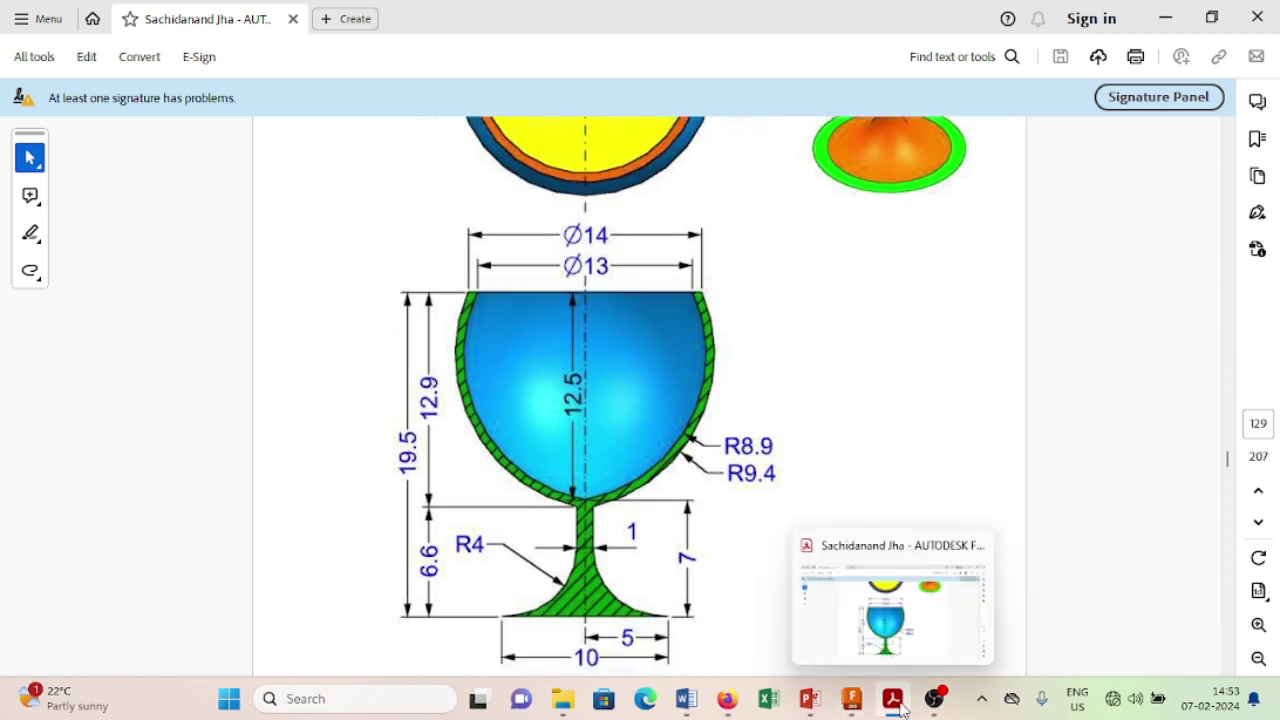
Back in Fusion 360, apply a yellow paint appearance to the inside of the goblet bowl
click(851, 699)
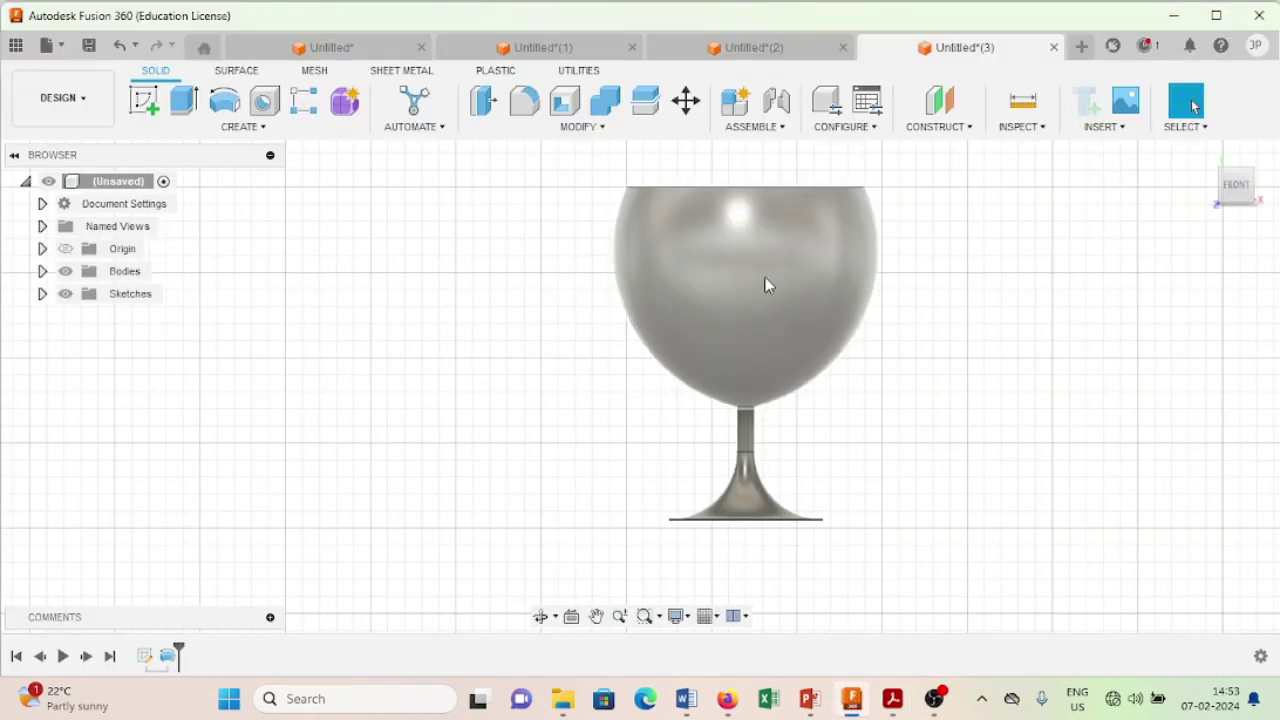
click(596, 130)
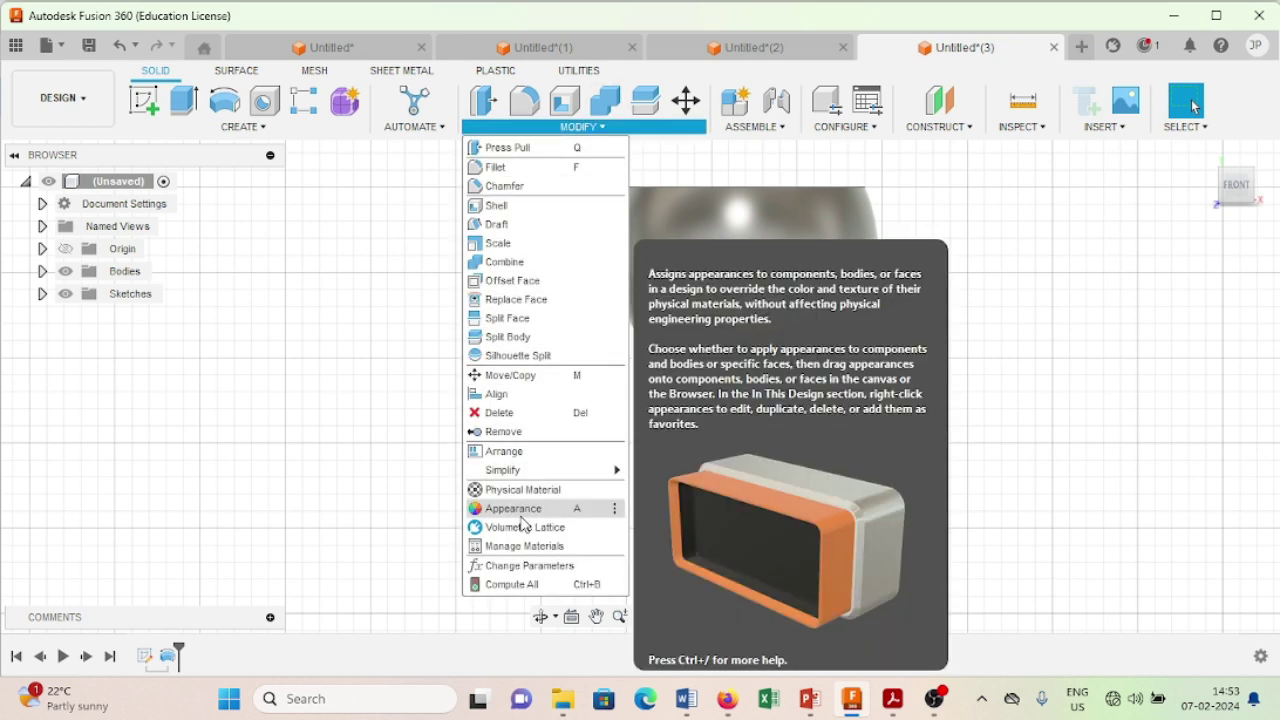
click(528, 510)
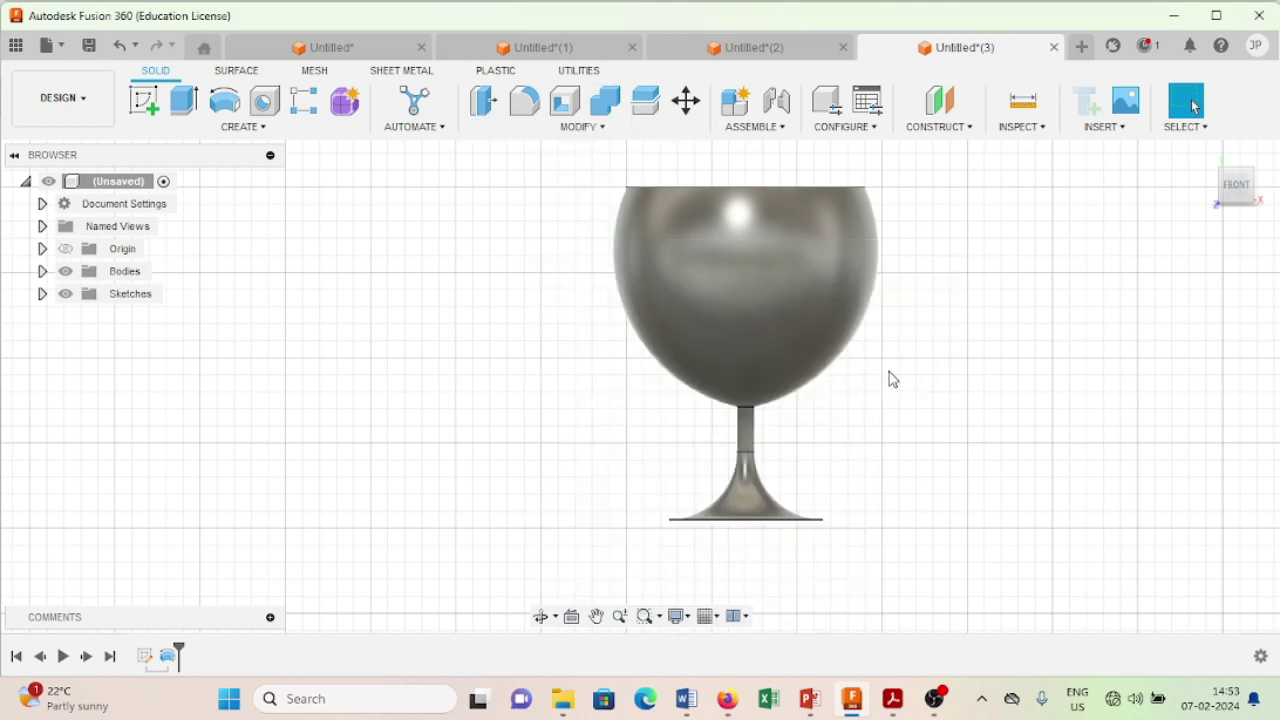
scroll(1000, 423, down, 2)
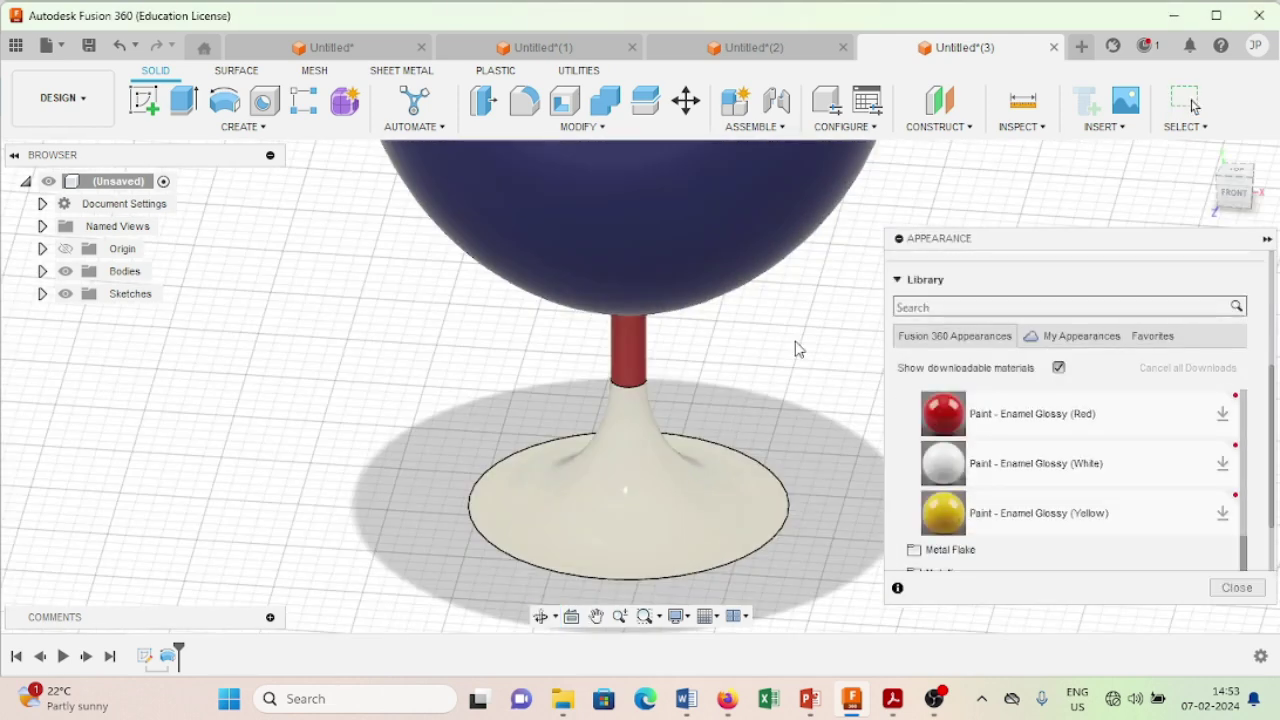
drag(943, 512, 830, 520)
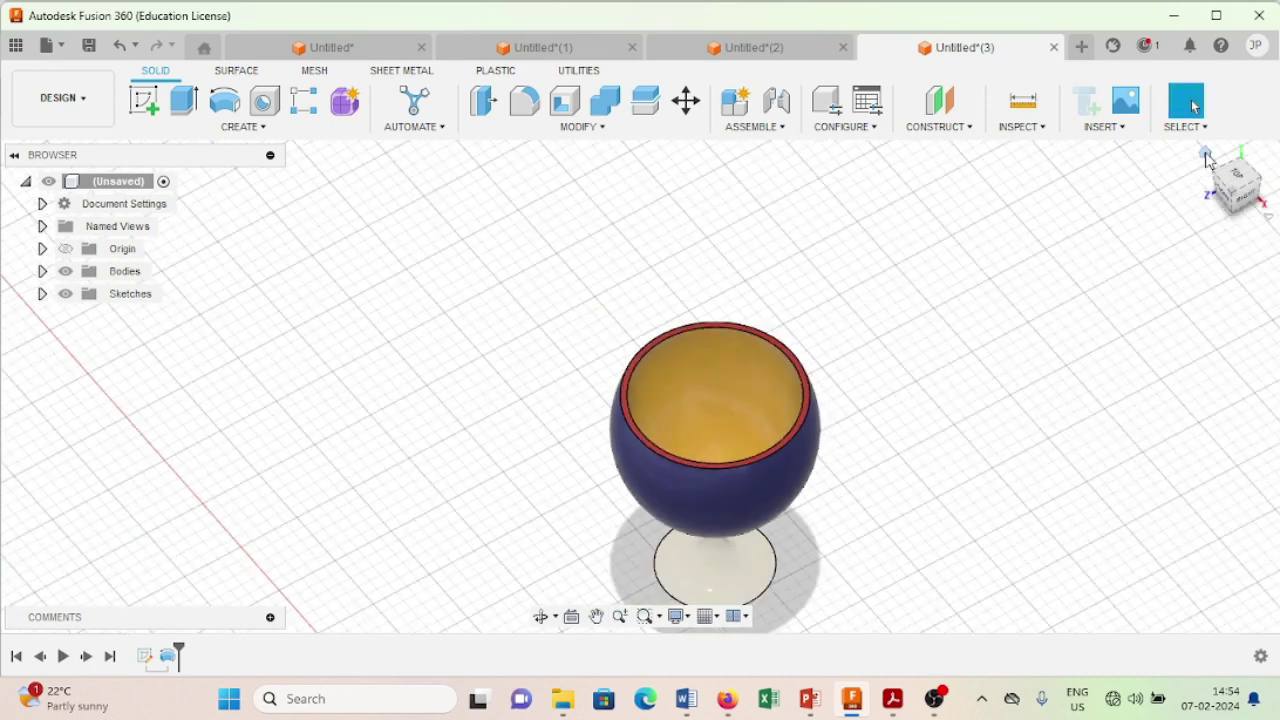
click(1205, 160)
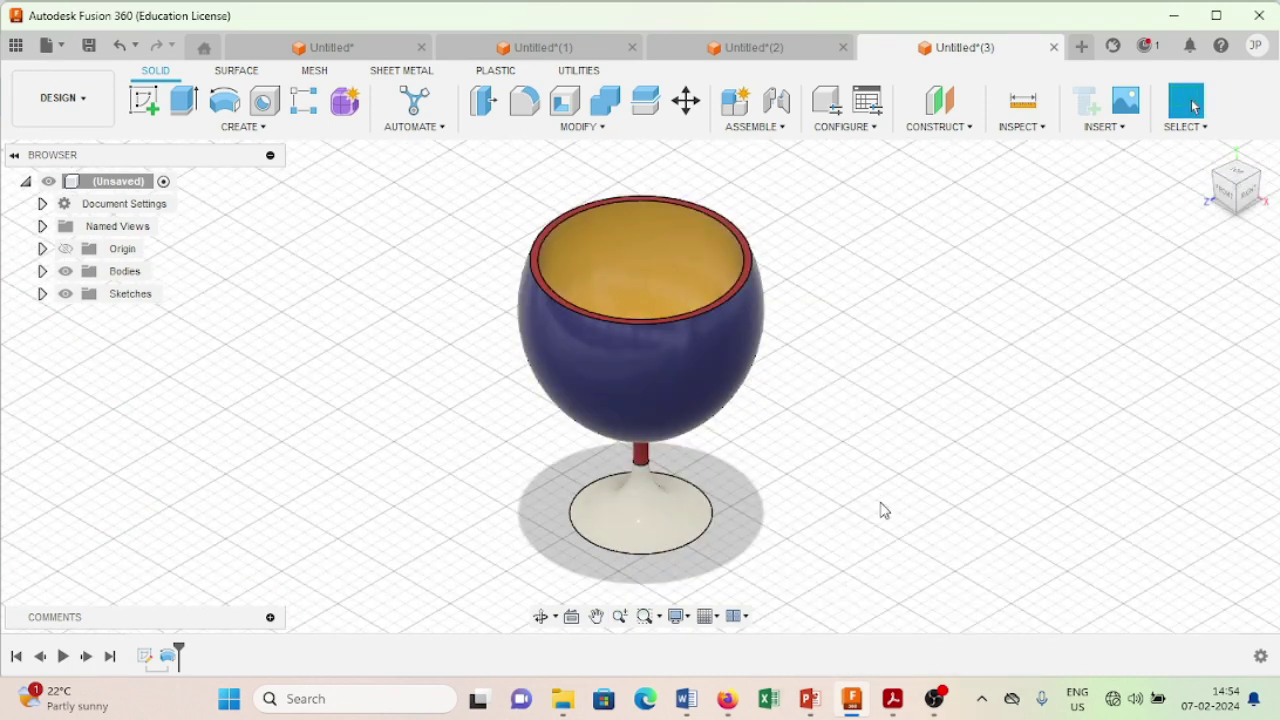